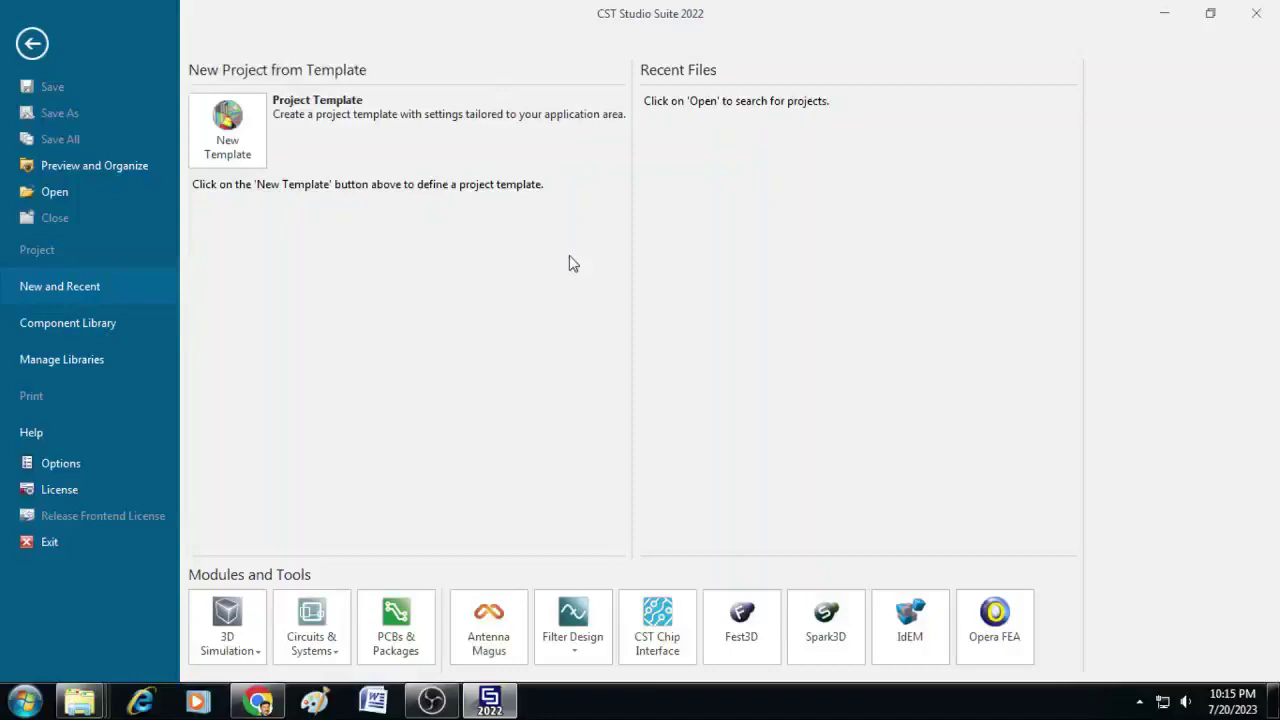
Step: Create a Microwaves & RF/Optical antenna project template with the Planar (Patch, Slot, etc.) workflow, Time Domain solver and default mm, GHz, ns units
left_click(227, 125)
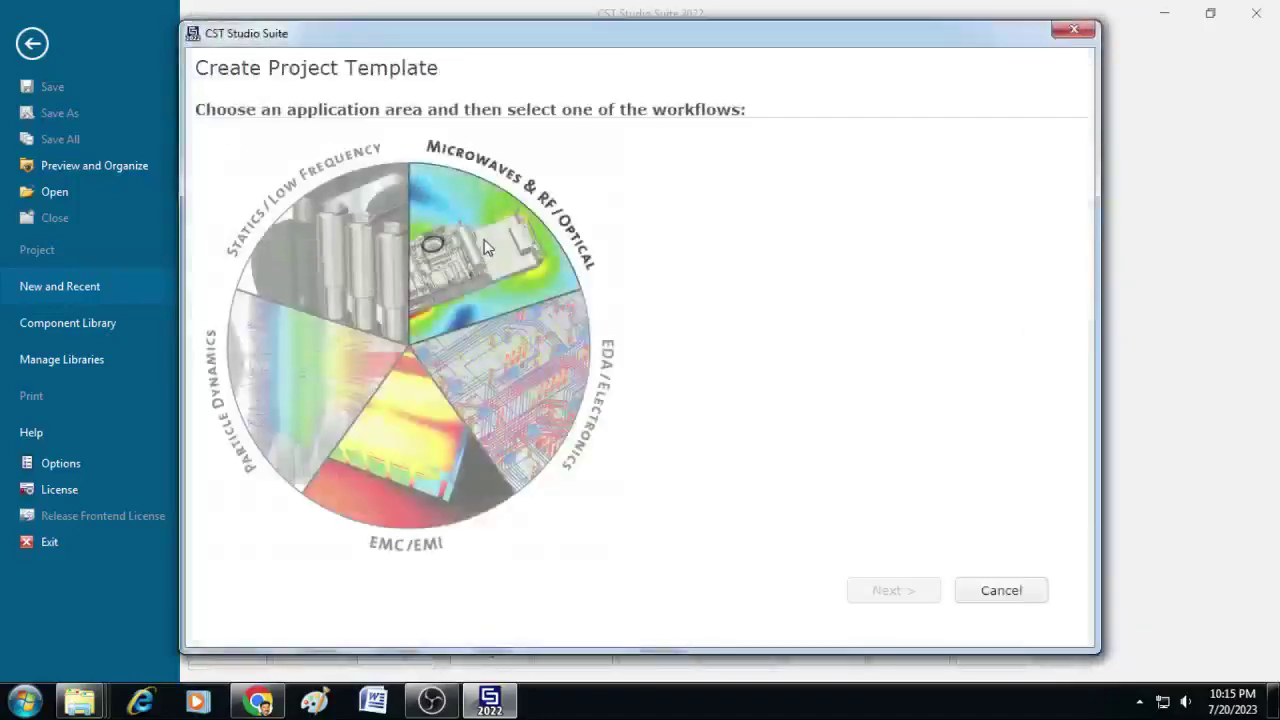
left_click(485, 248)
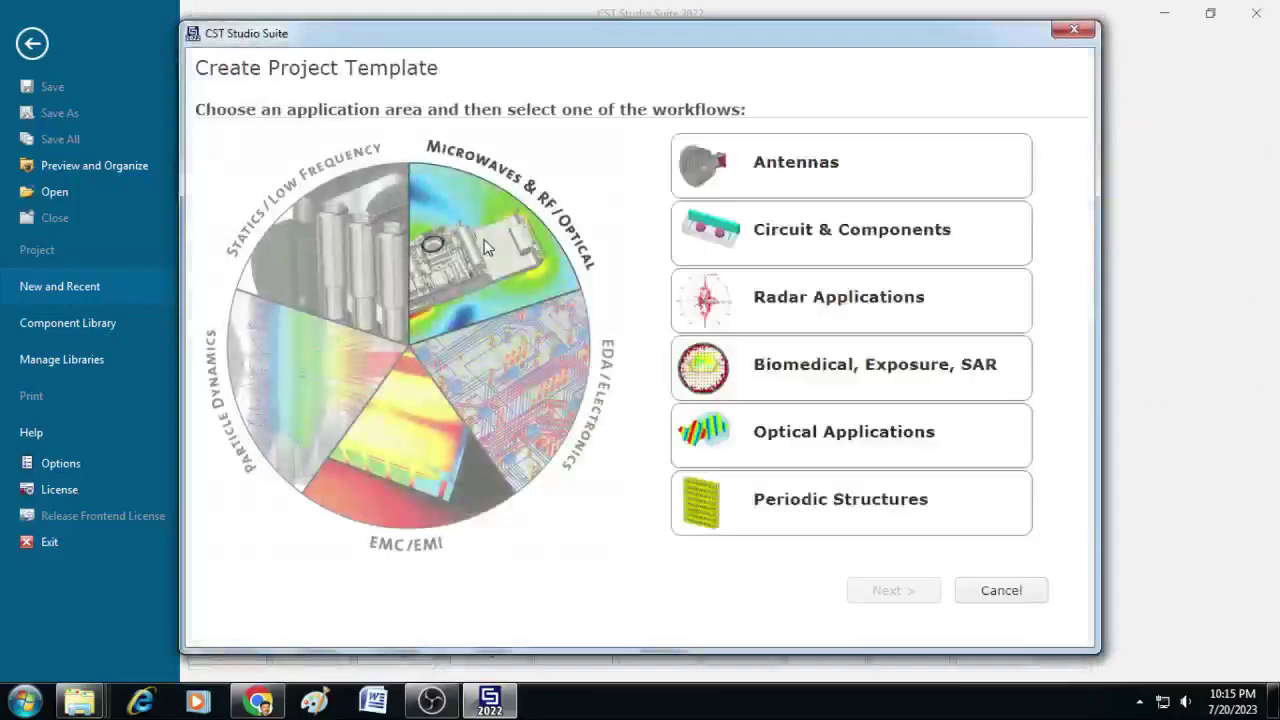
left_click(801, 172)
left_click(913, 596)
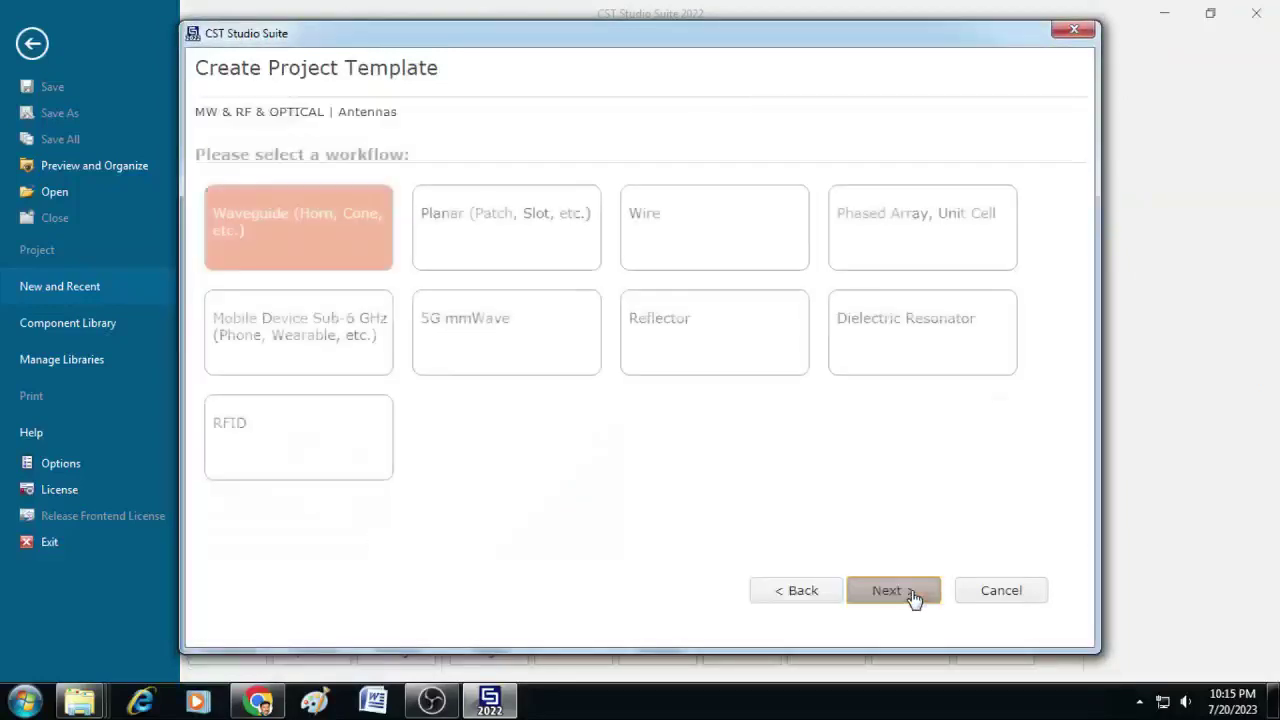
left_click(551, 246)
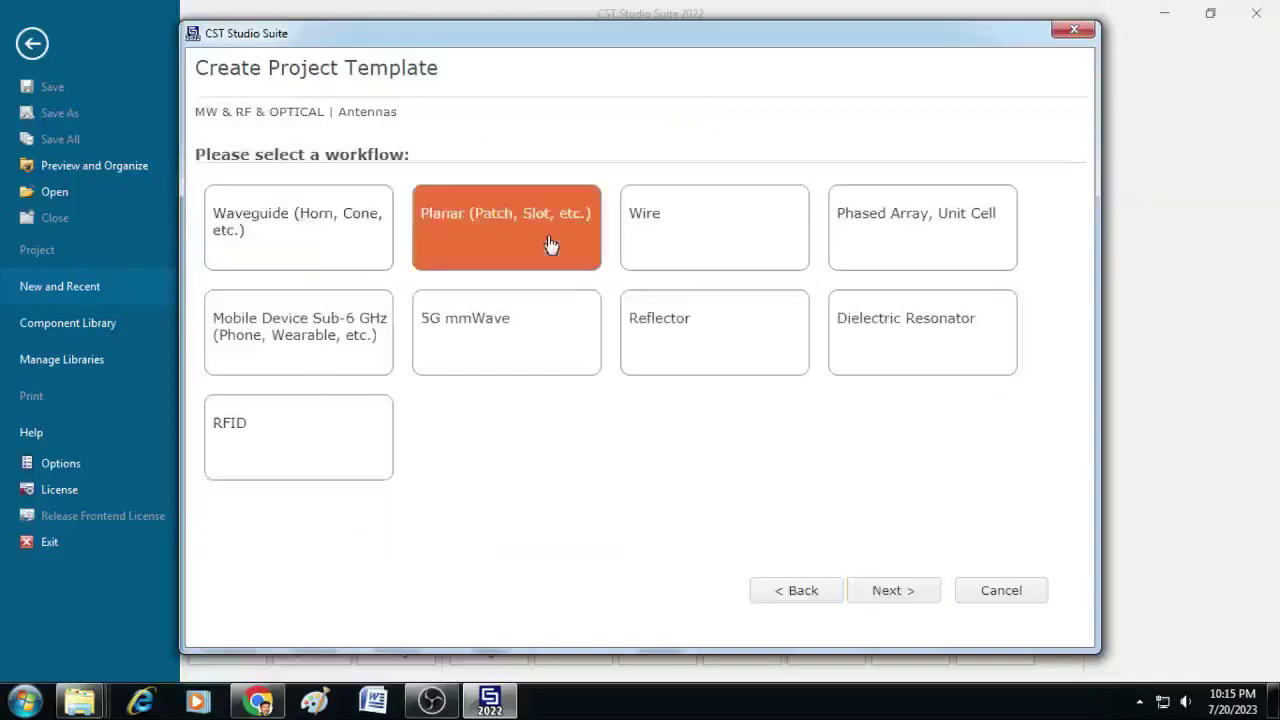
left_click(893, 592)
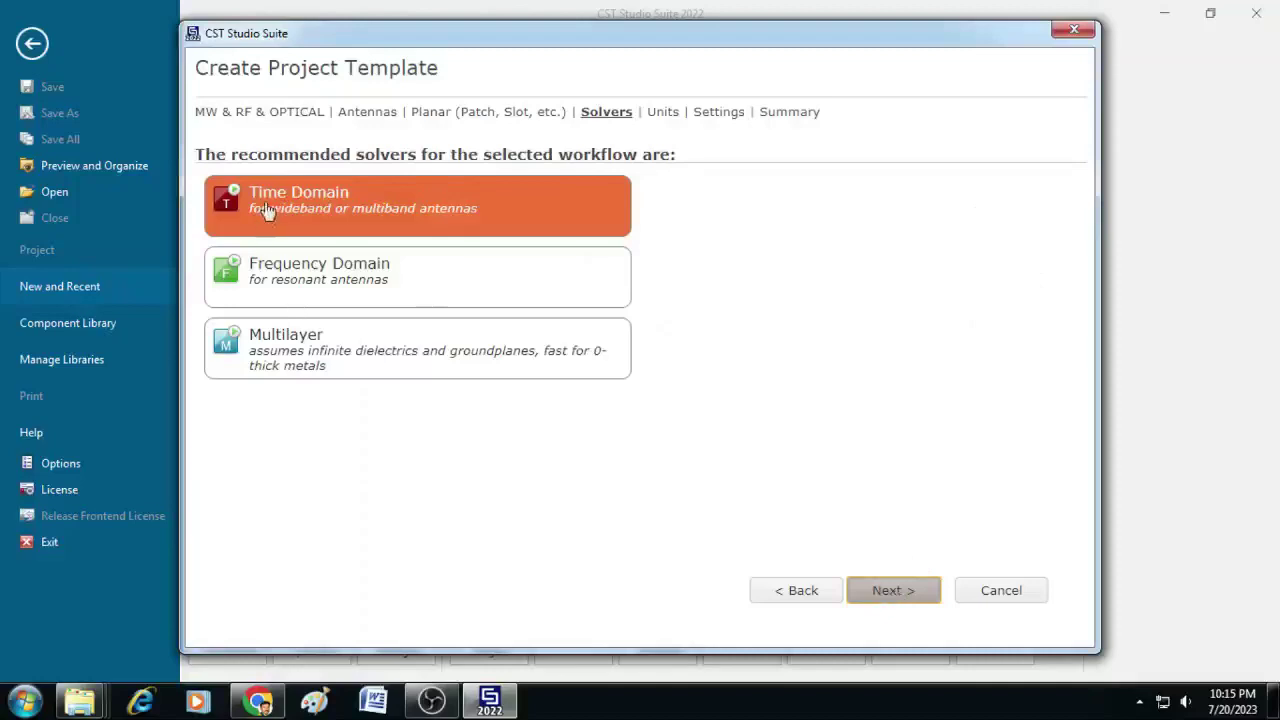
left_click(893, 592)
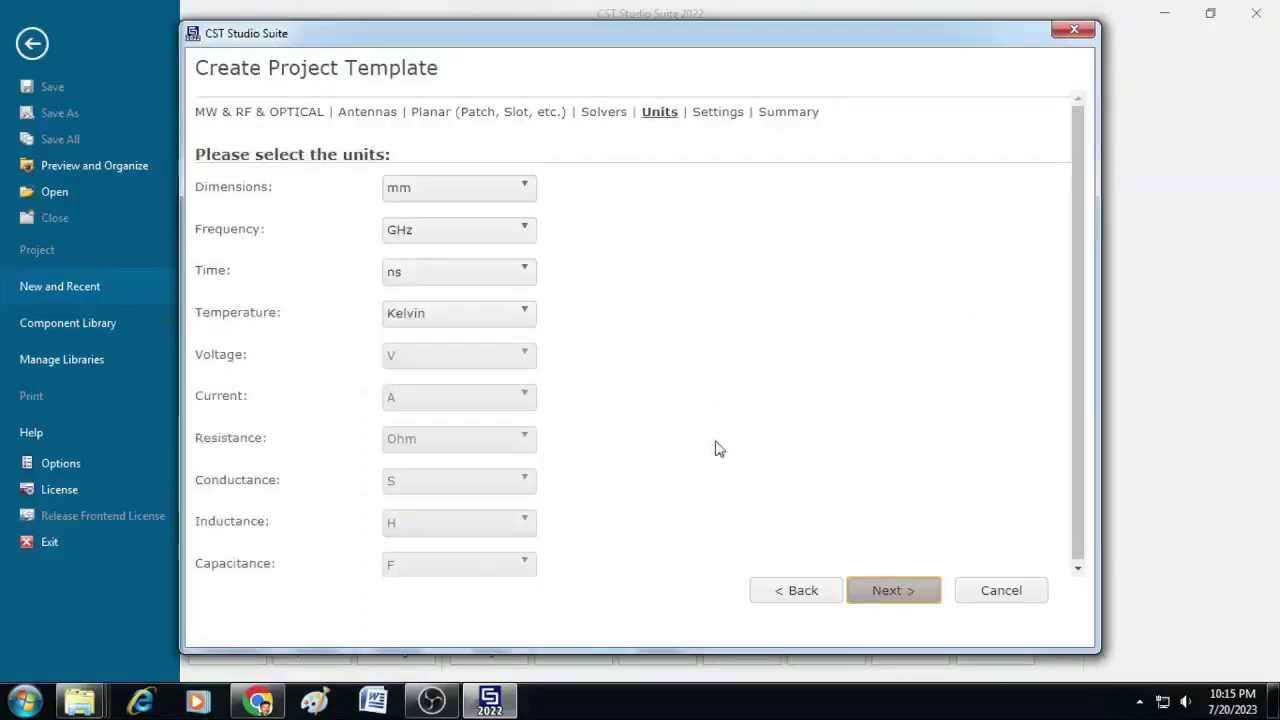
left_click(876, 598)
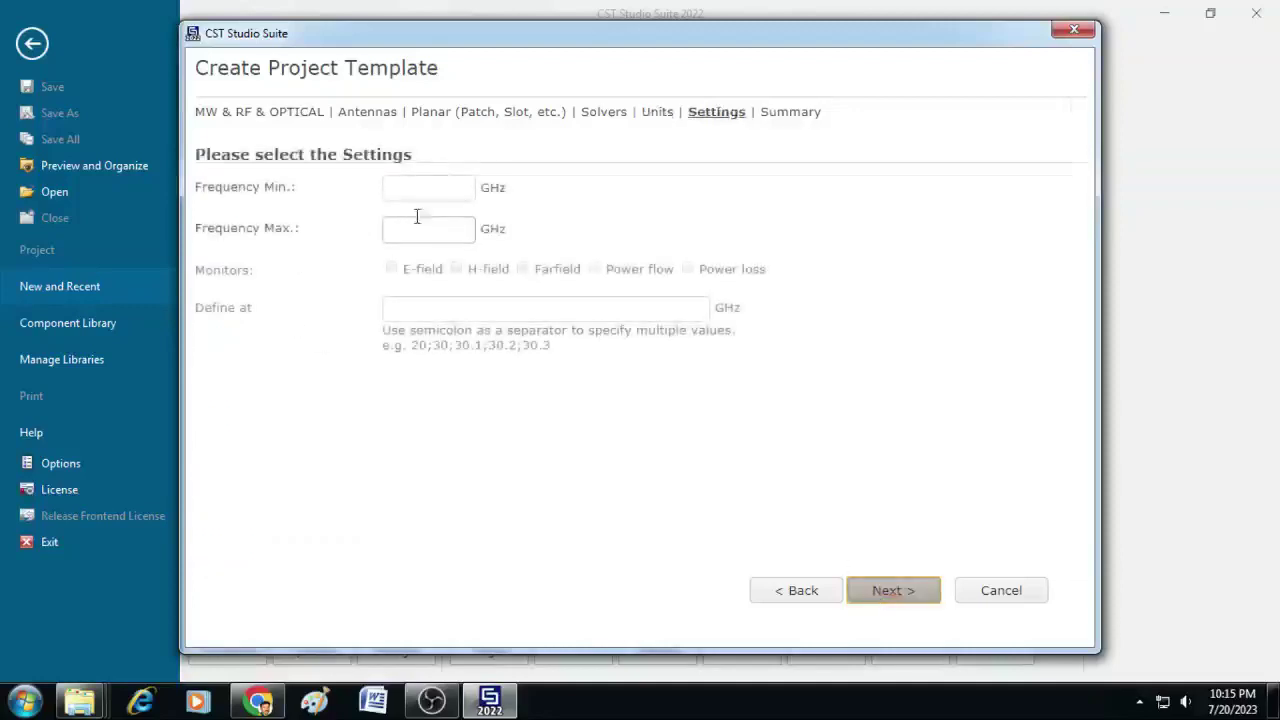
Step: Set the template's frequency range from 2.2 to 2.6 GHz
left_click(420, 193)
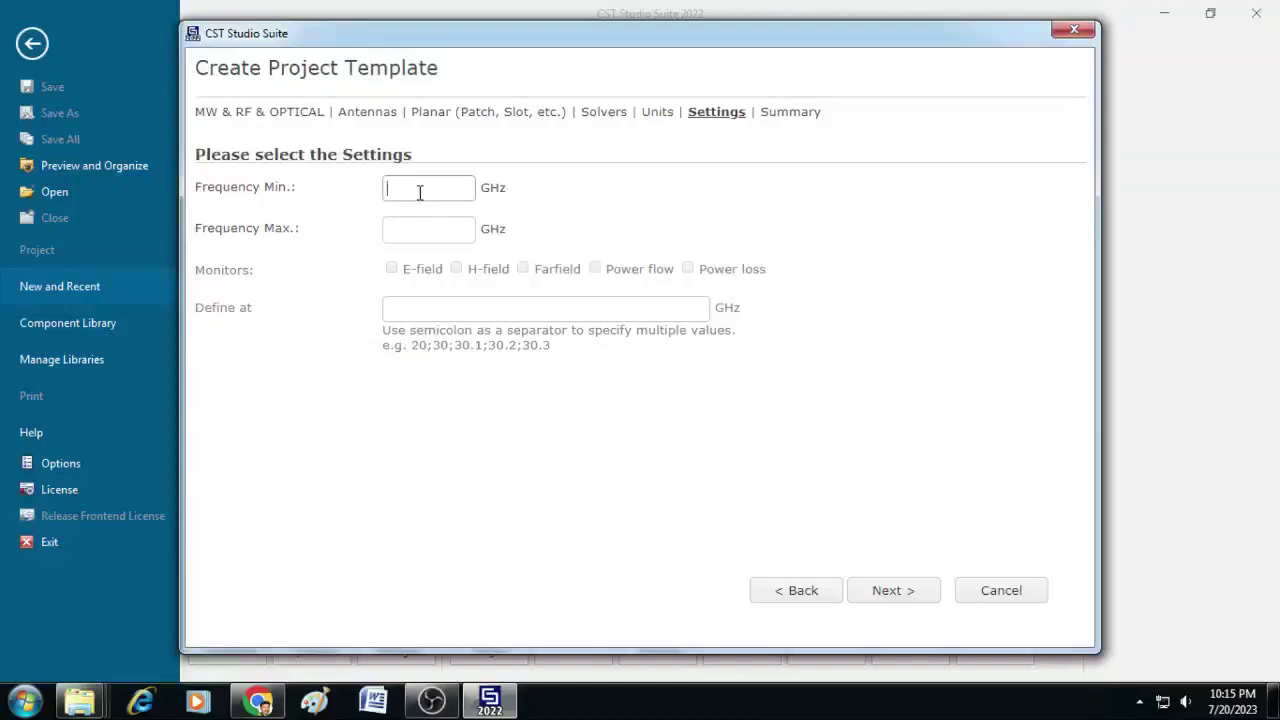
type("2.2")
key("Tab")
type("2.6")
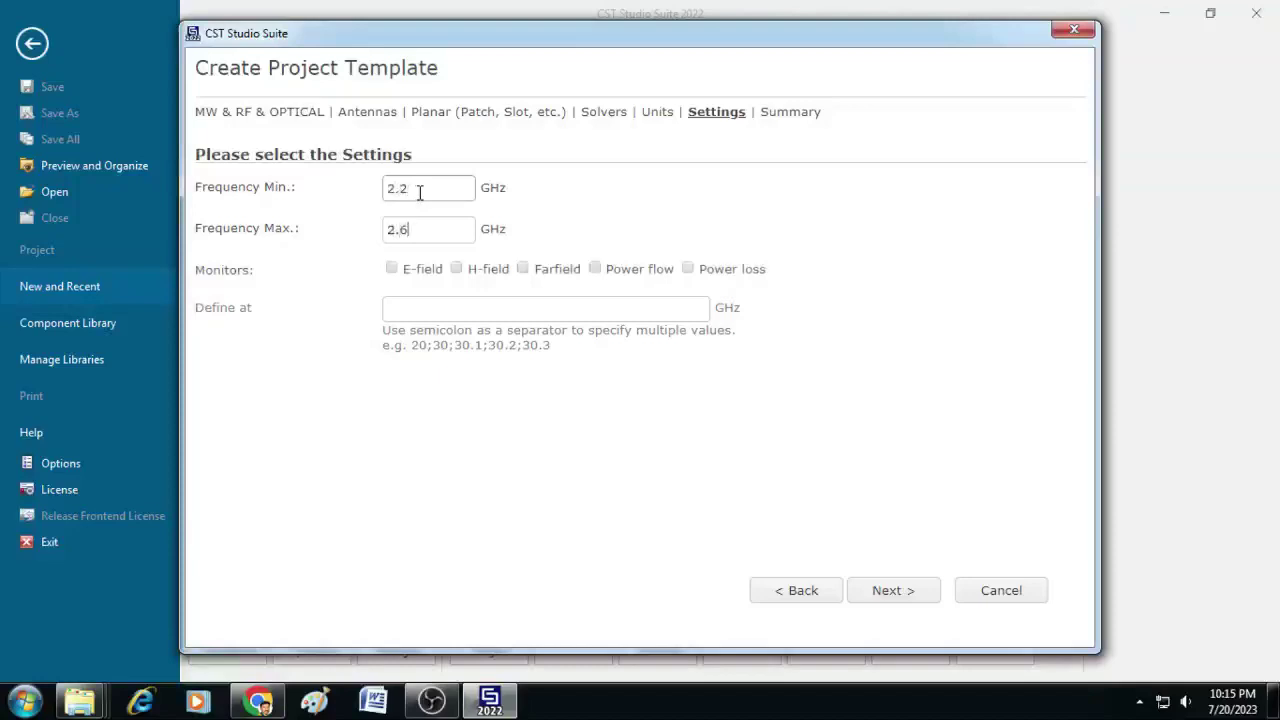
Step: Enable E-field, H-field and Farfield monitors at 2.4 GHz and finish the project template
left_click(391, 269)
left_click(457, 269)
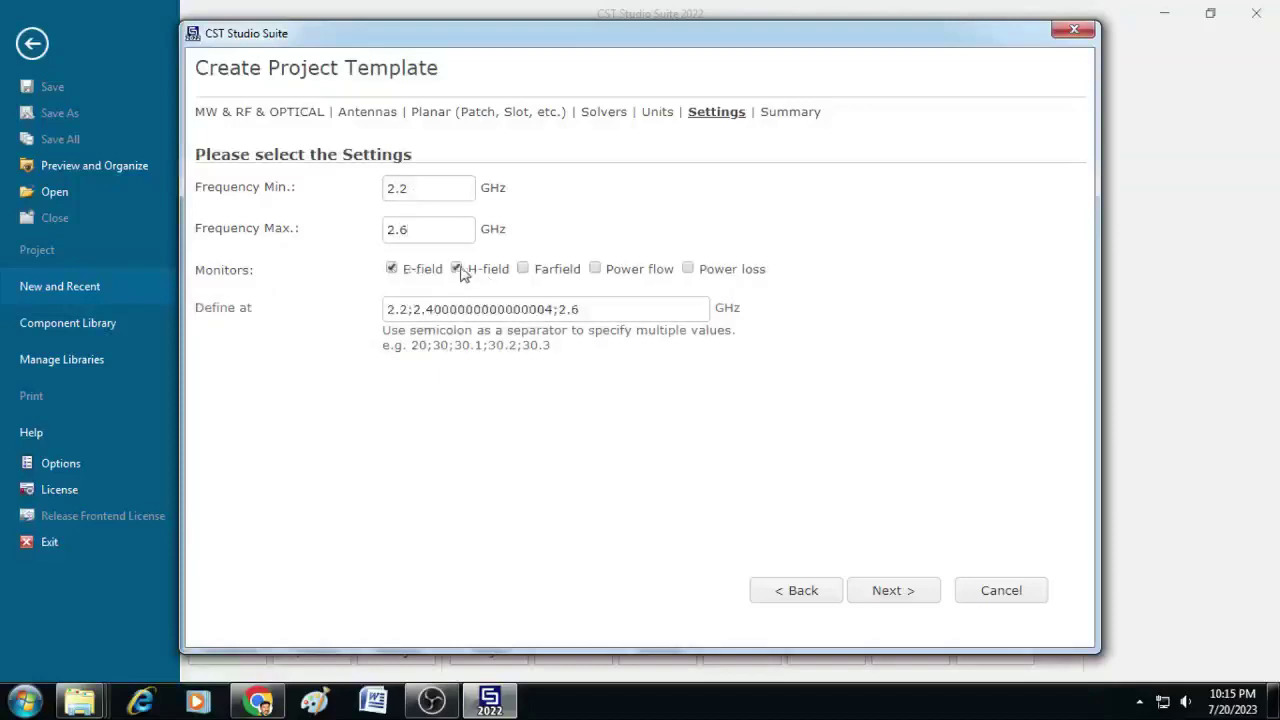
left_click(522, 269)
left_click(520, 305)
left_click_drag(616, 307, 366, 323)
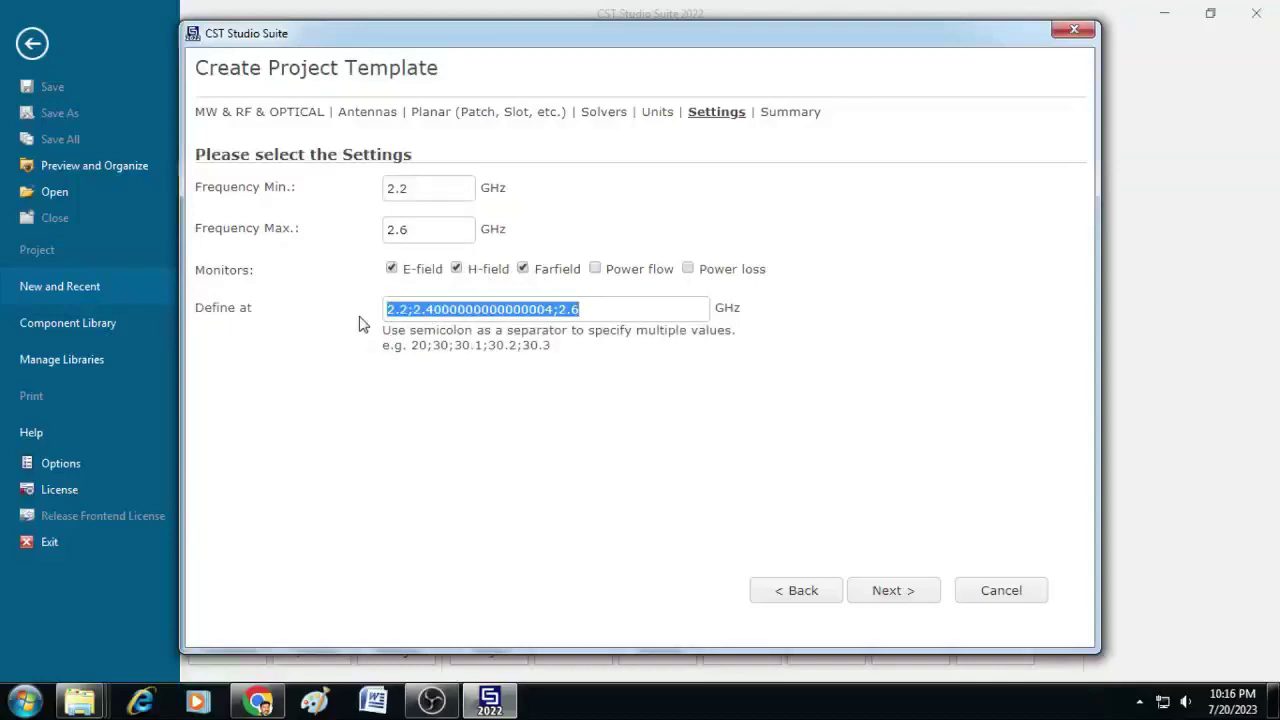
type("2.4")
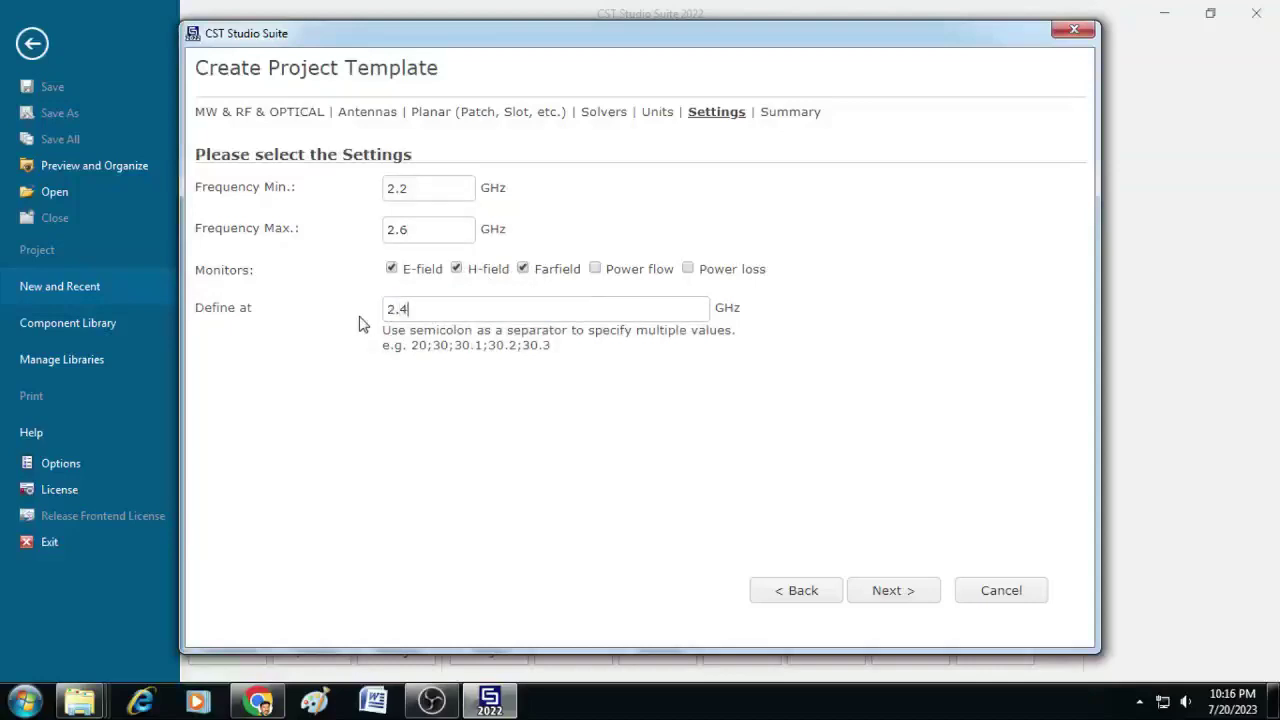
left_click(886, 594)
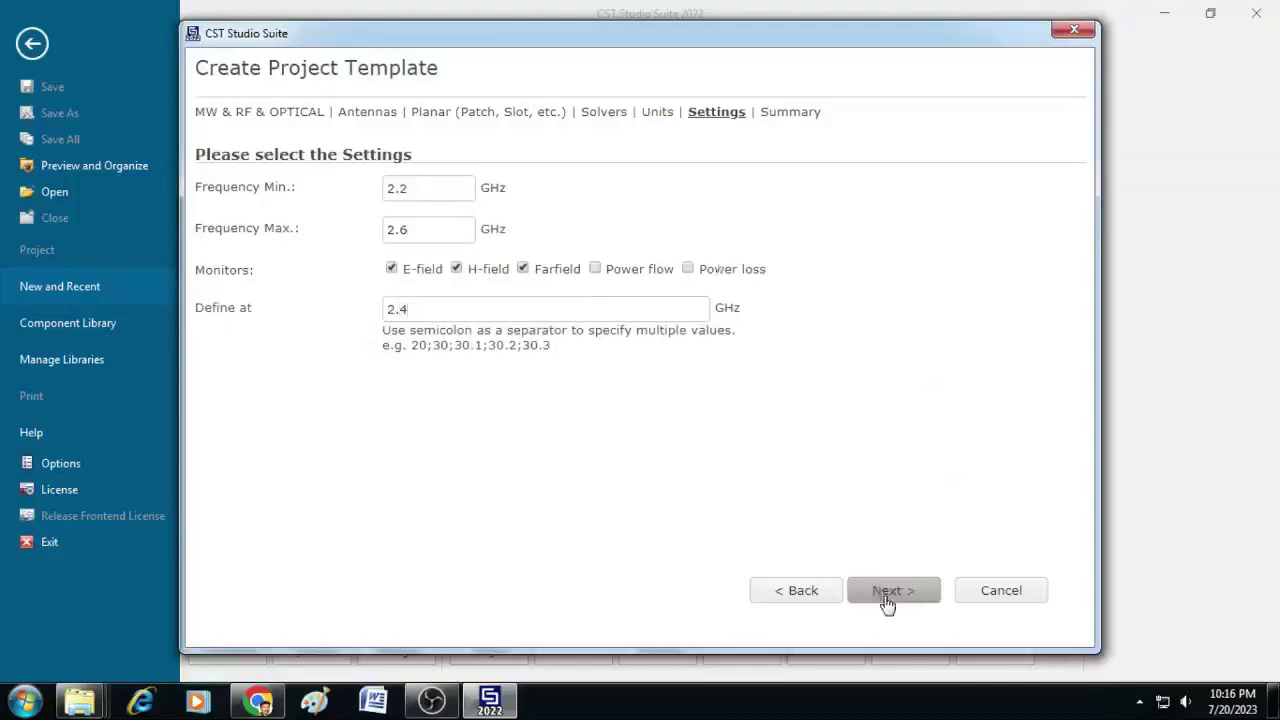
left_click(895, 590)
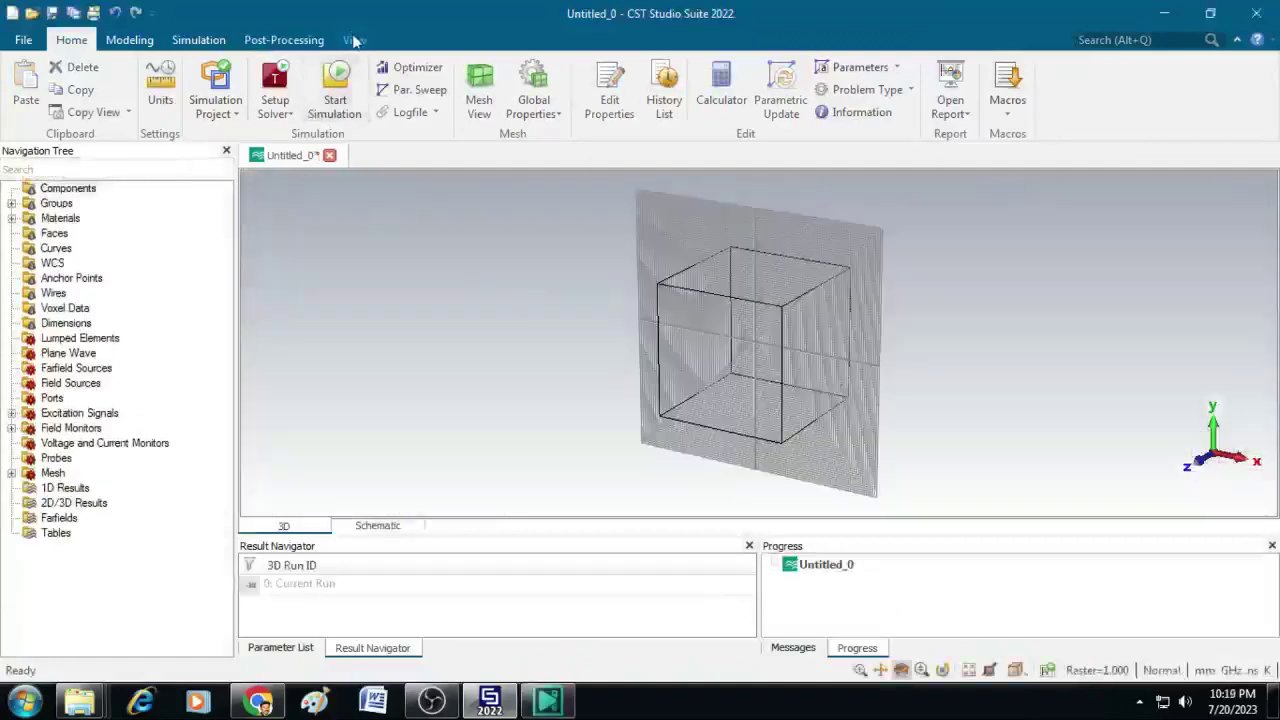
Step: Hide the bounding box and switch the model to the Front view
left_click(355, 40)
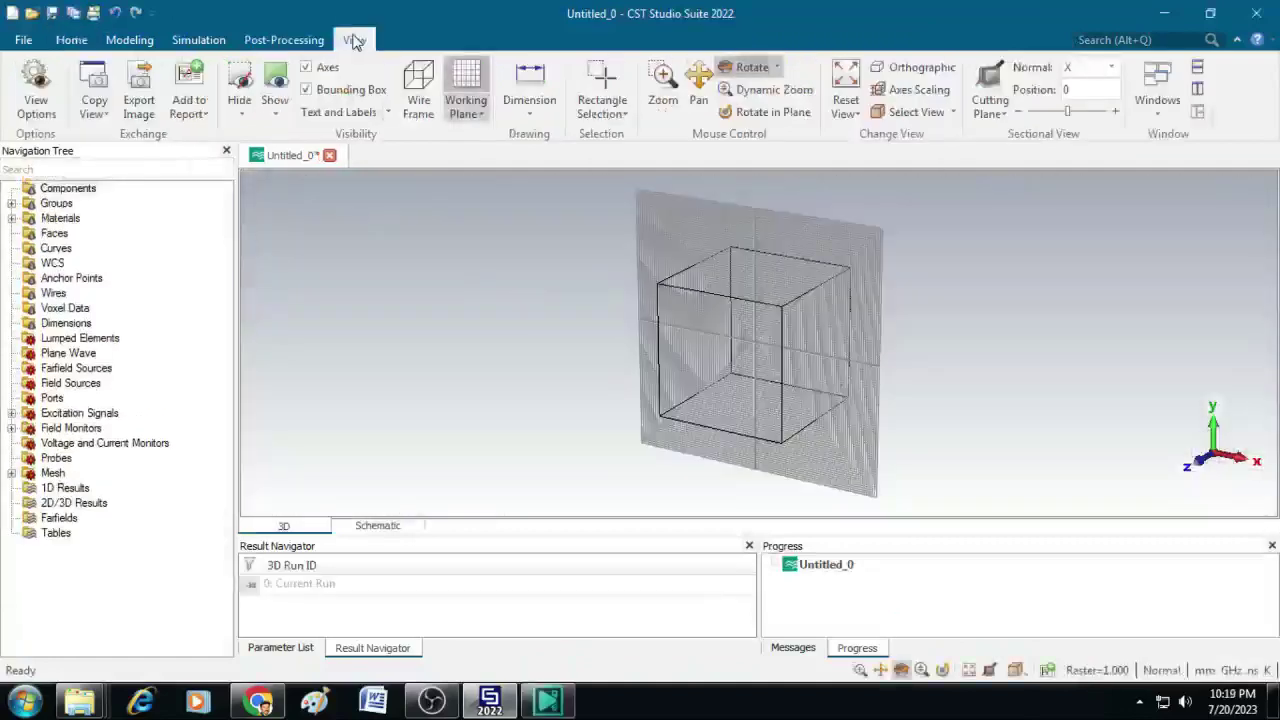
left_click(308, 90)
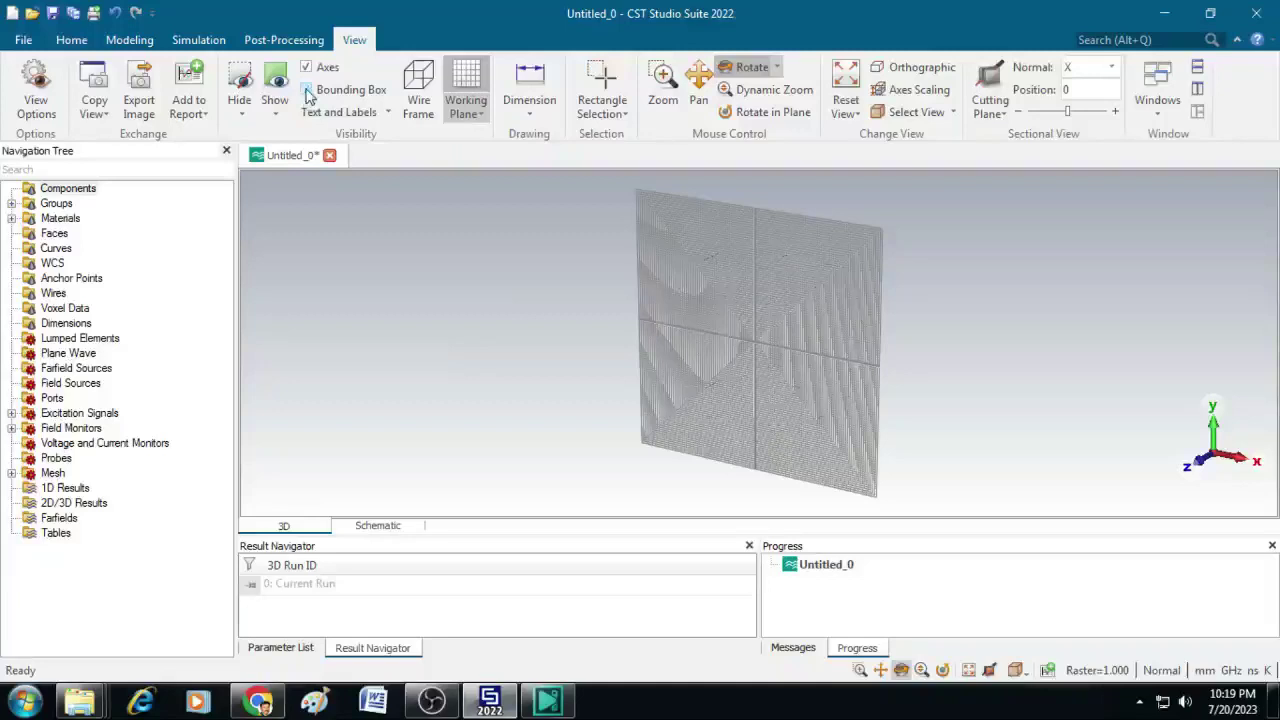
left_click(1015, 669)
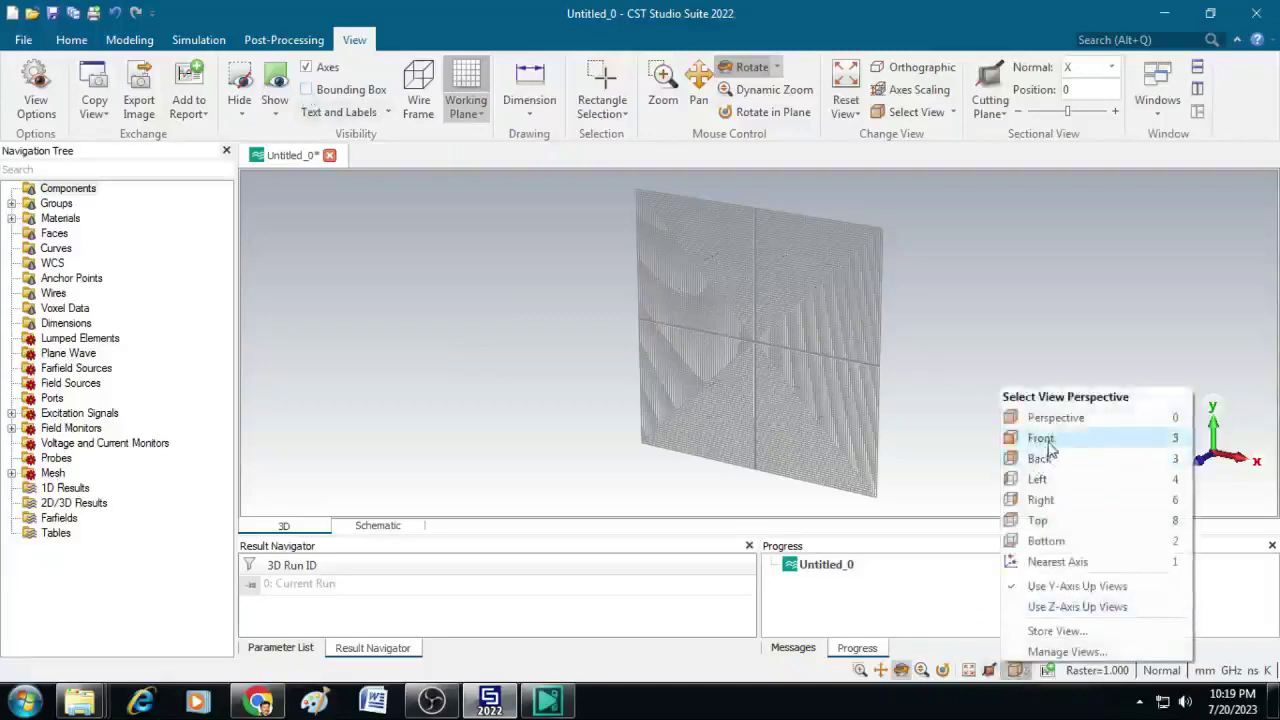
left_click(1046, 440)
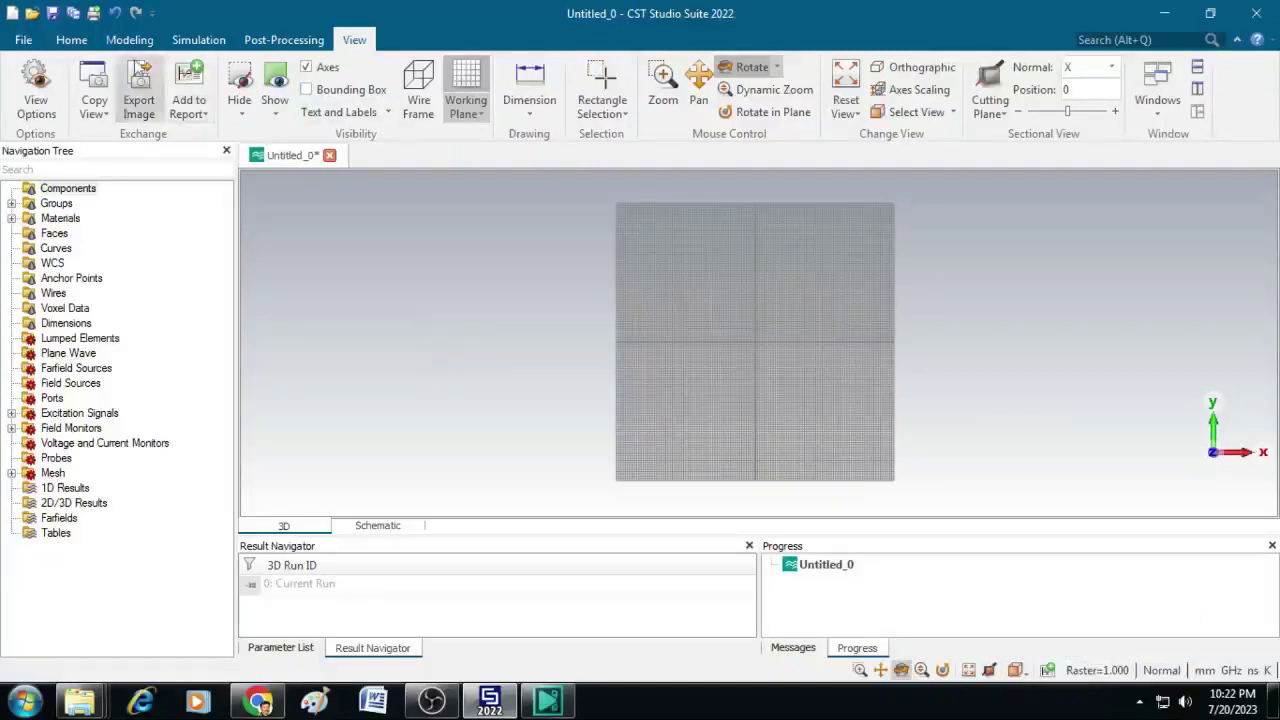
Step: Start a new brick defined by numeric entry and name it Substrate
left_click(138, 44)
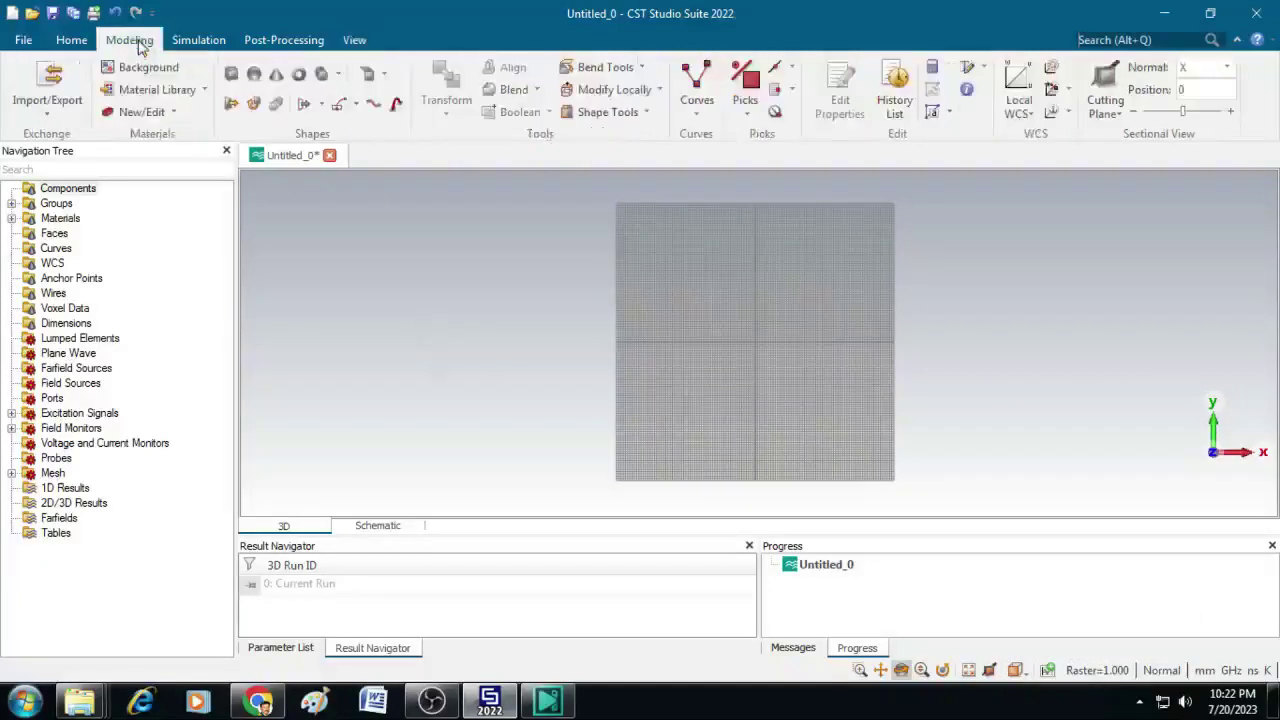
left_click(231, 75)
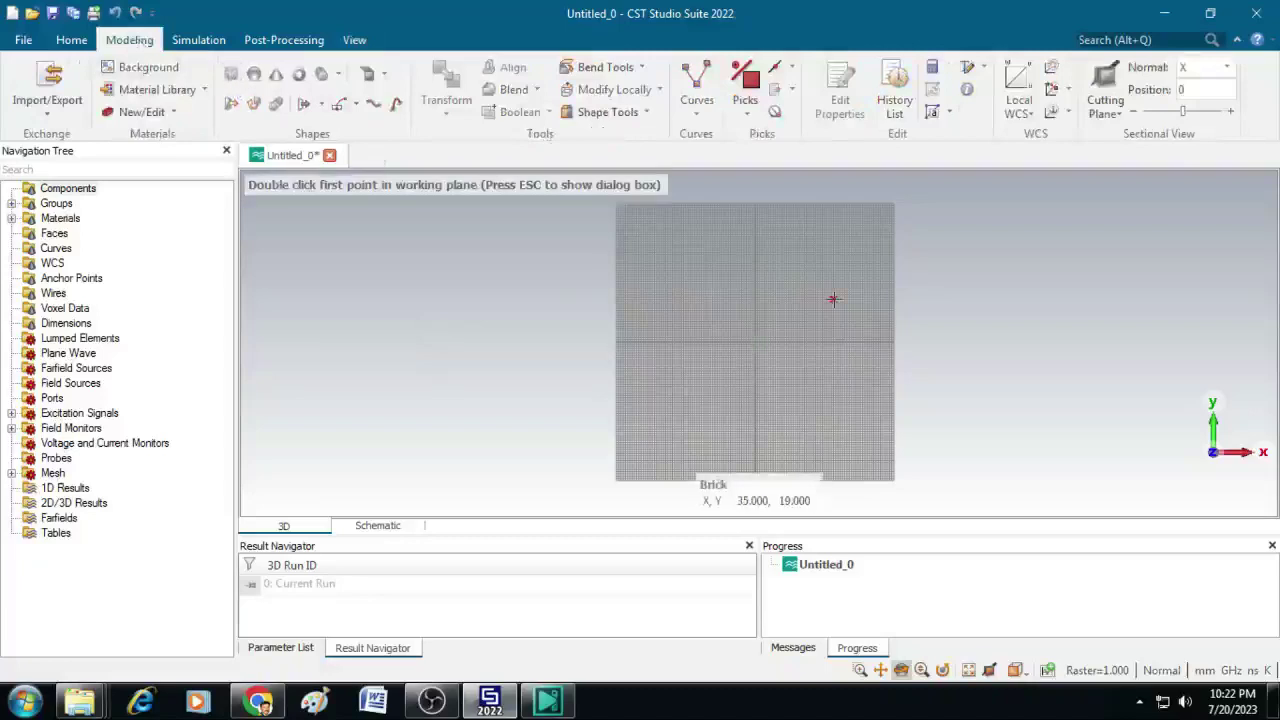
key("Escape")
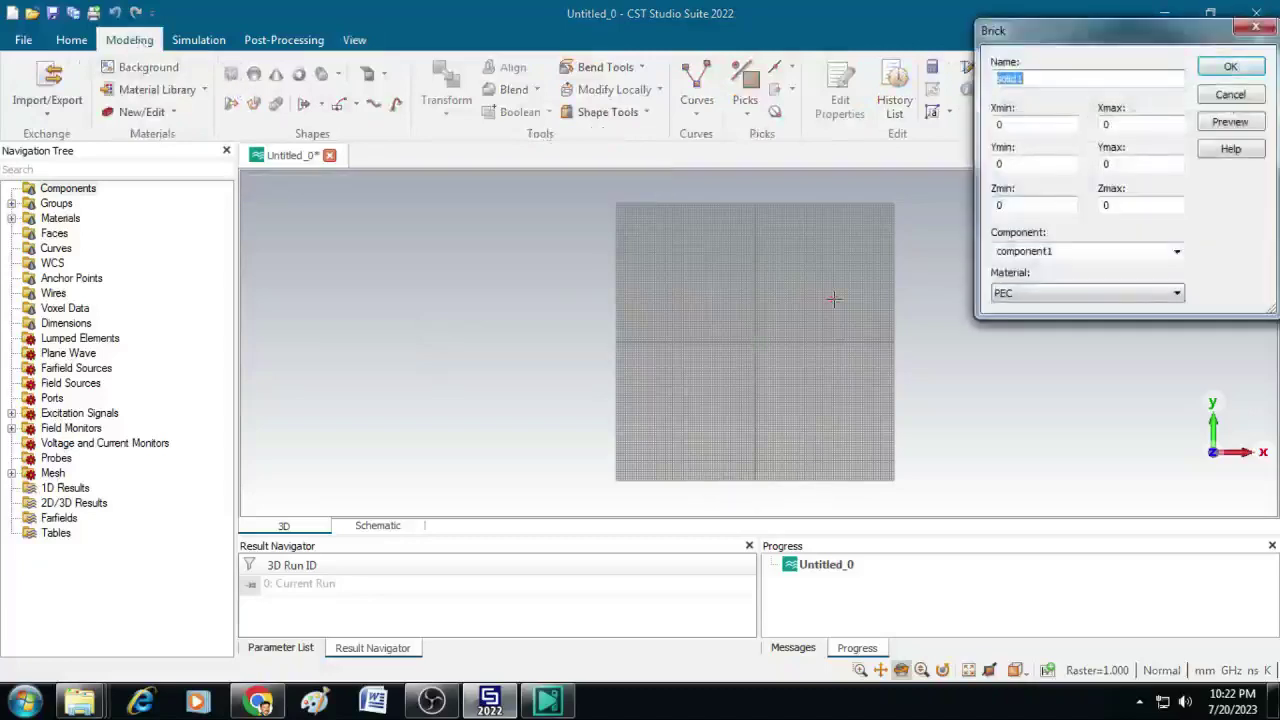
type("Substra")
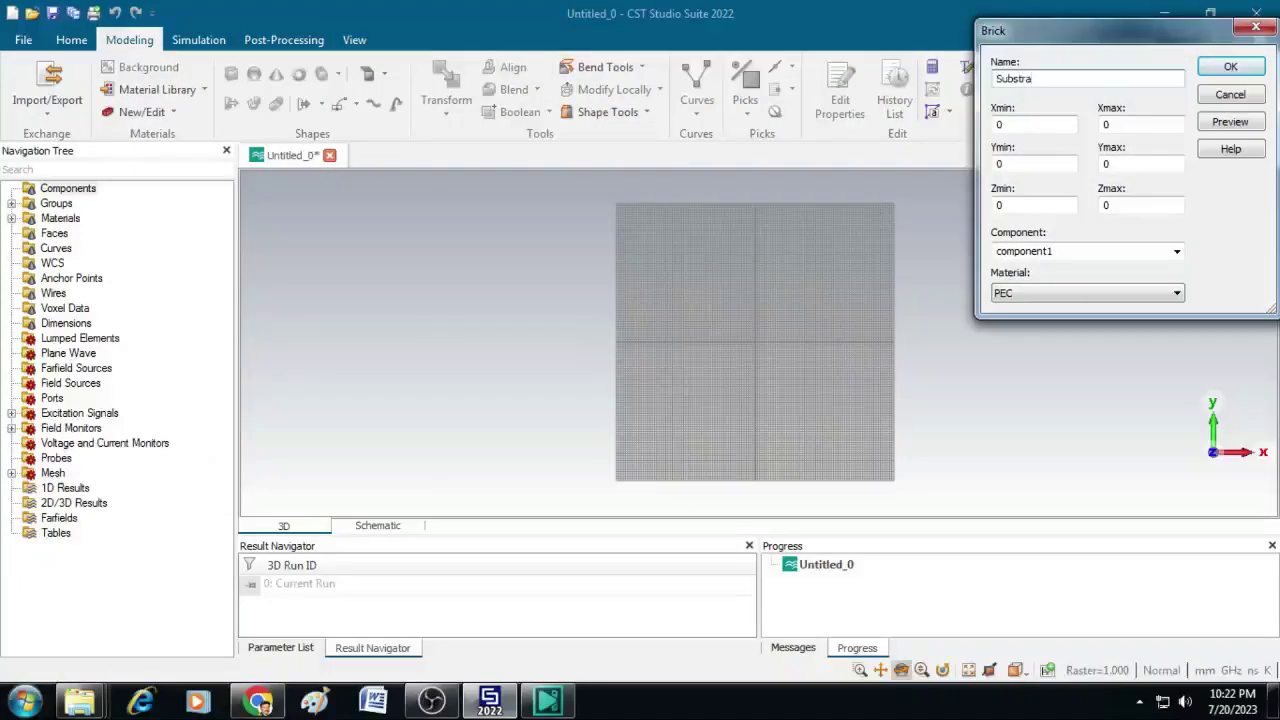
type("te")
Step: Set the Substrate brick's extents to X from -Wg/2 to Wg/2, Y from 0 to Lg and Z from 0 to h
double_click(1037, 123)
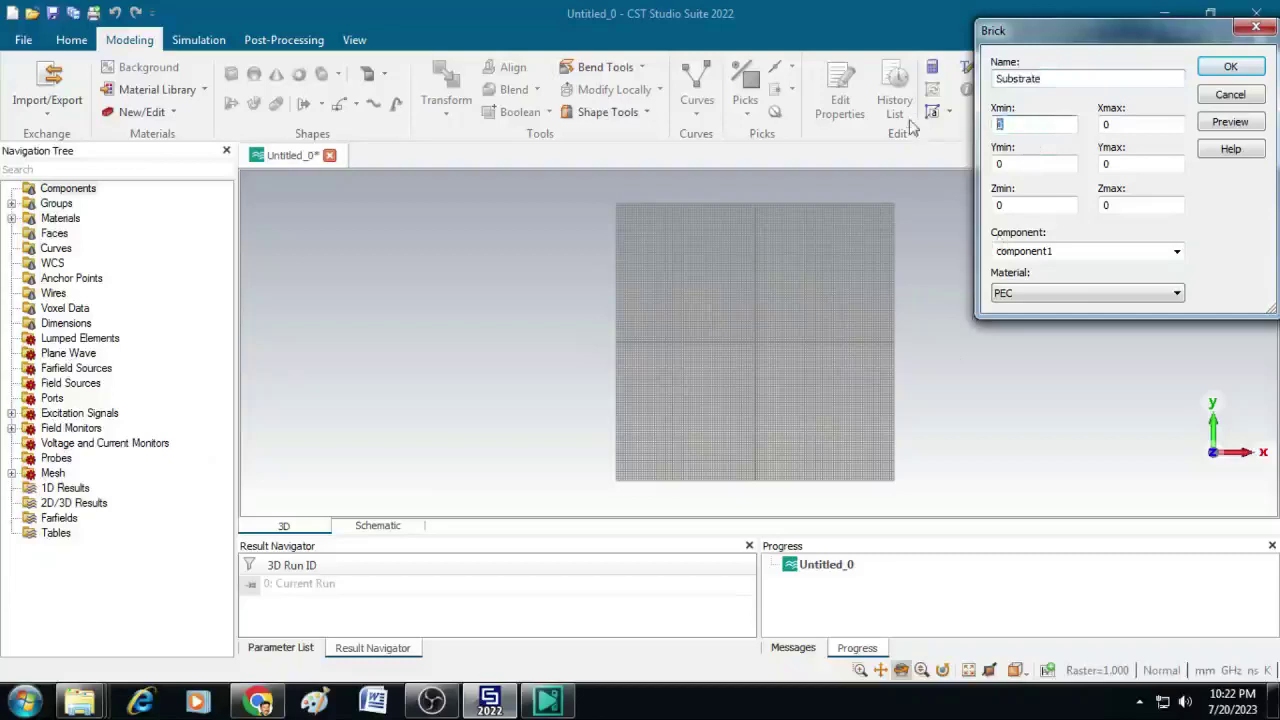
type("-Wg/2")
key("Tab")
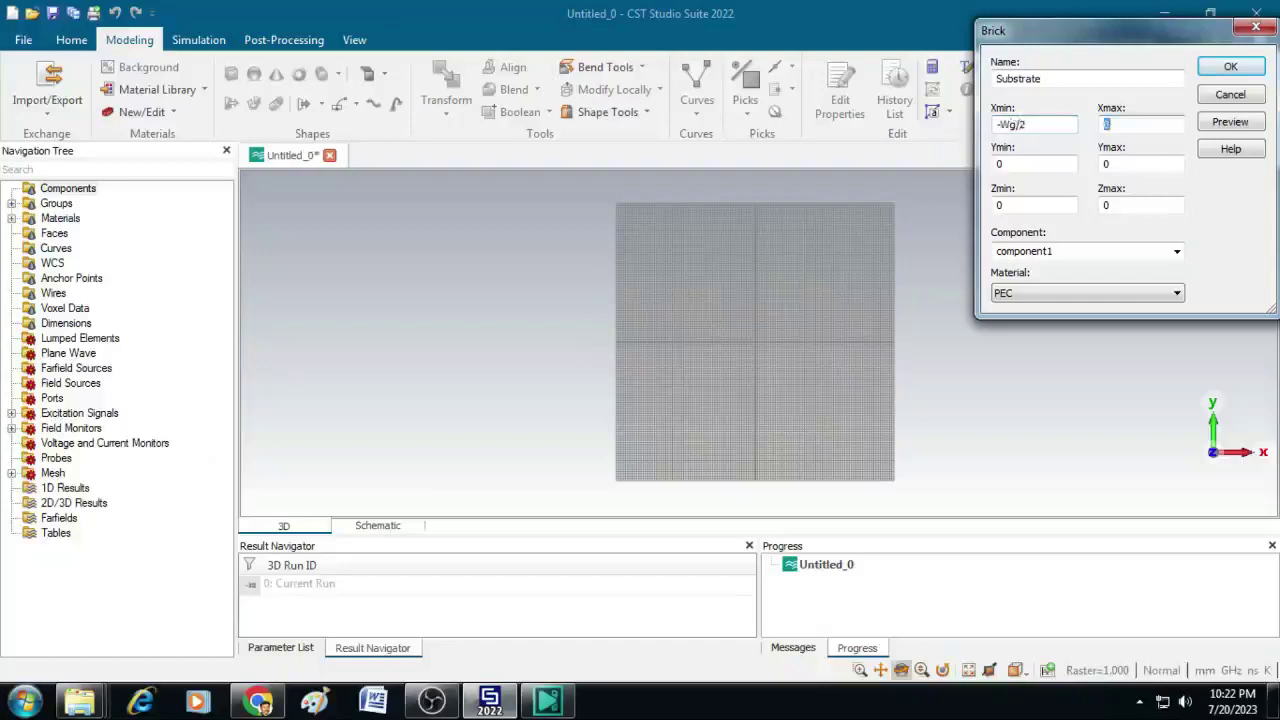
type("Wg/2")
key("Tab")
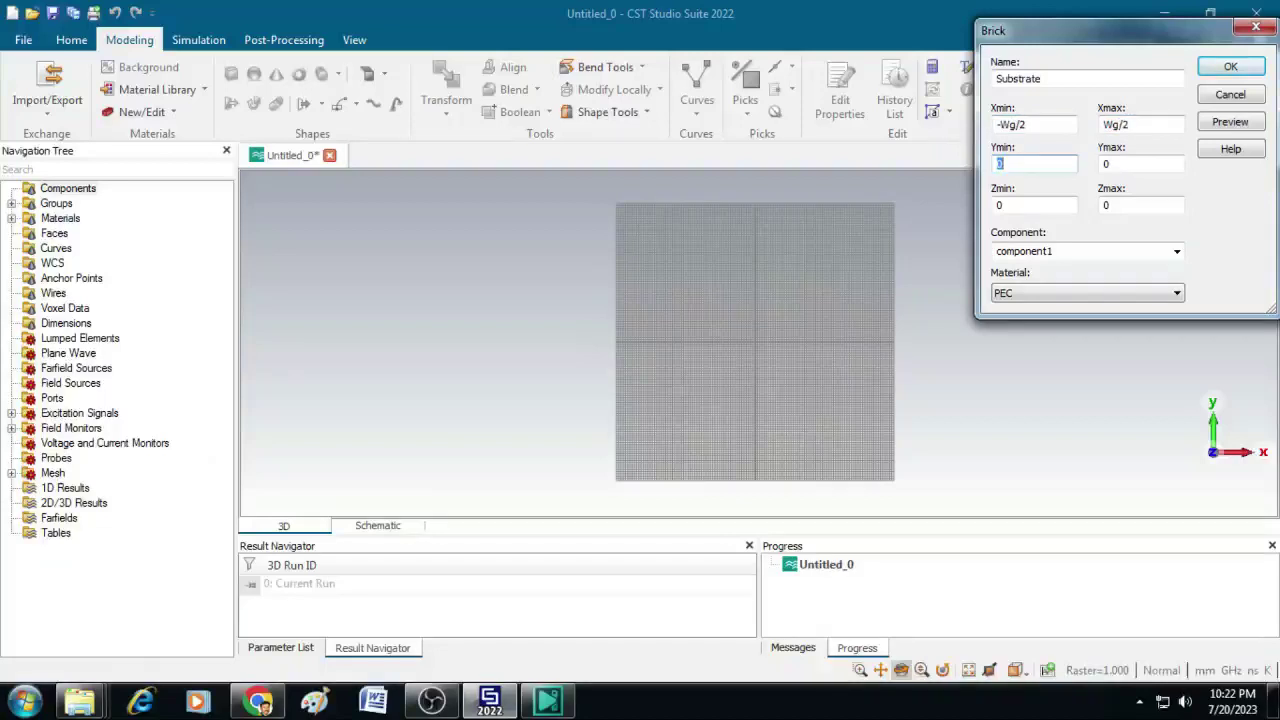
type("0")
key("Tab")
type("L")
key("Tab")
key("Tab")
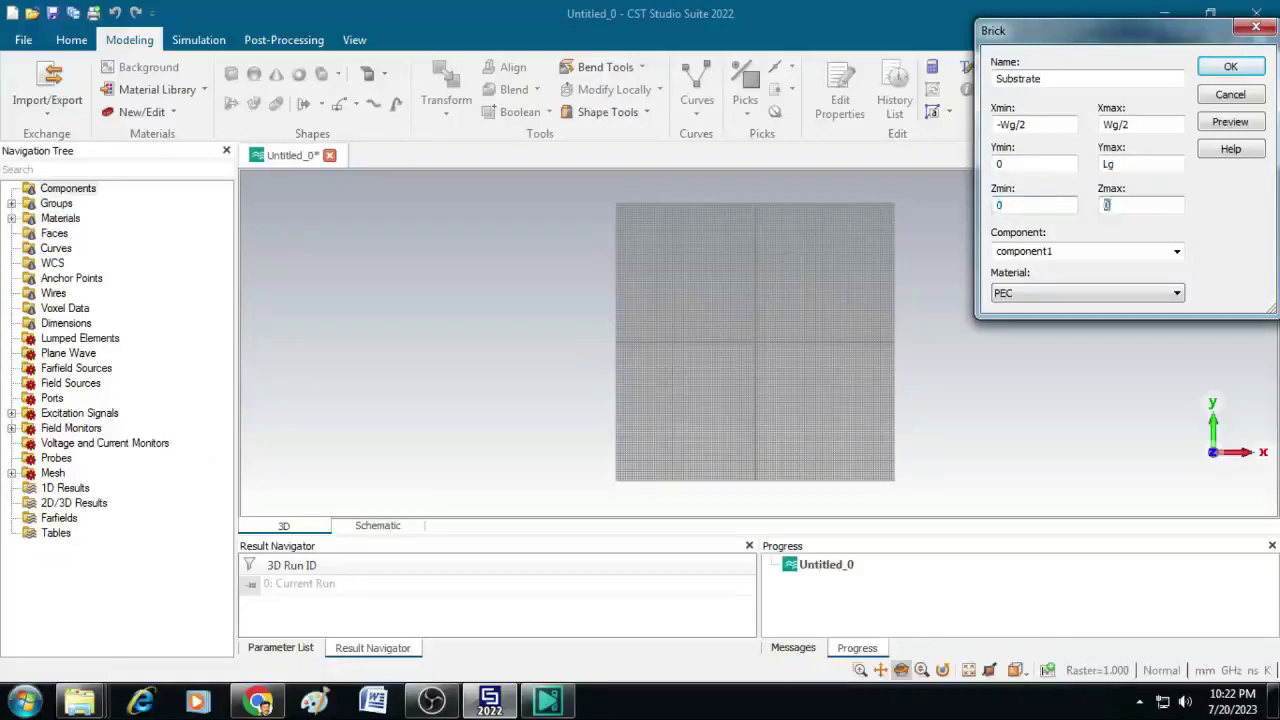
type("h")
Step: Load FR-4 (lossy) from the material library as the Substrate brick's material
left_click(1062, 295)
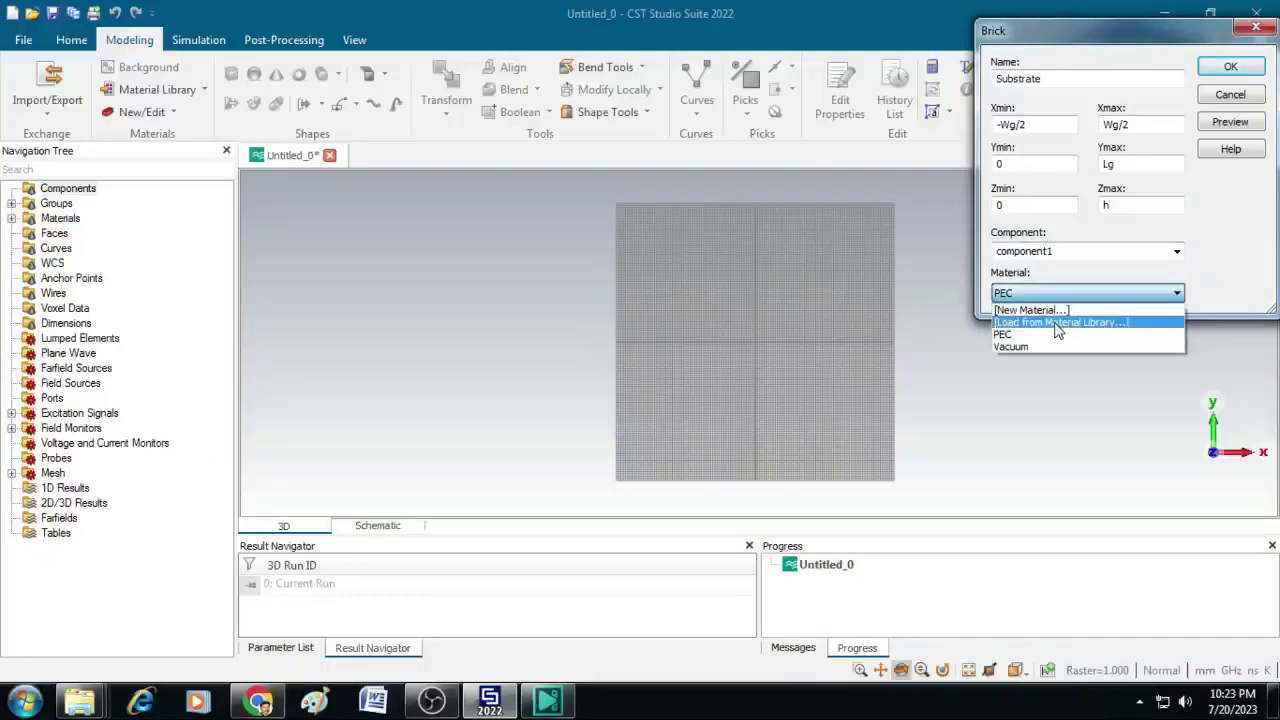
left_click(1058, 330)
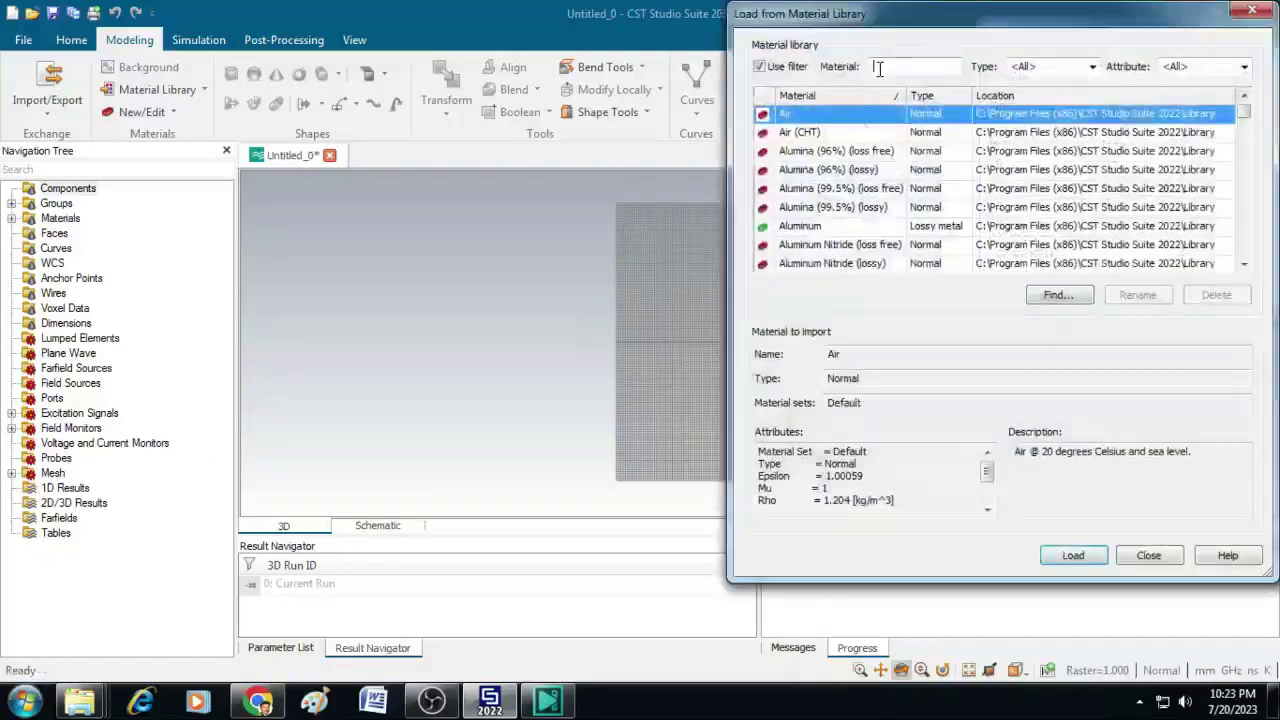
type("FR")
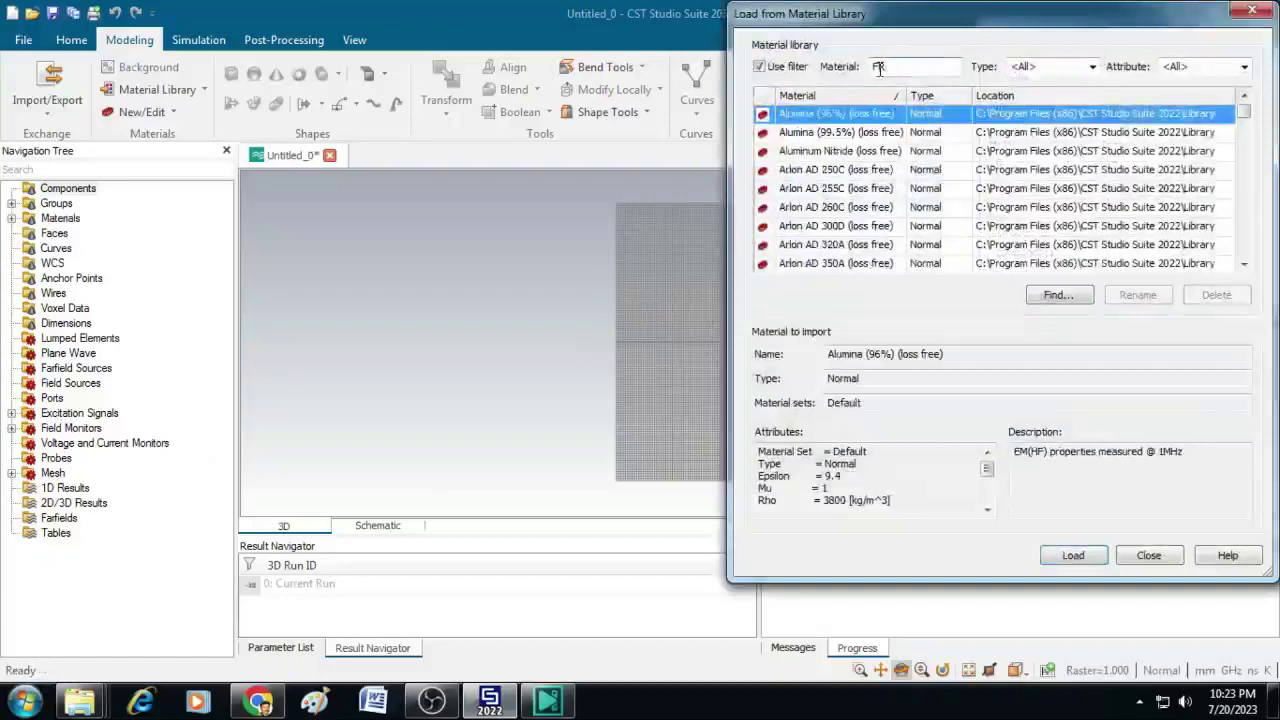
type("-")
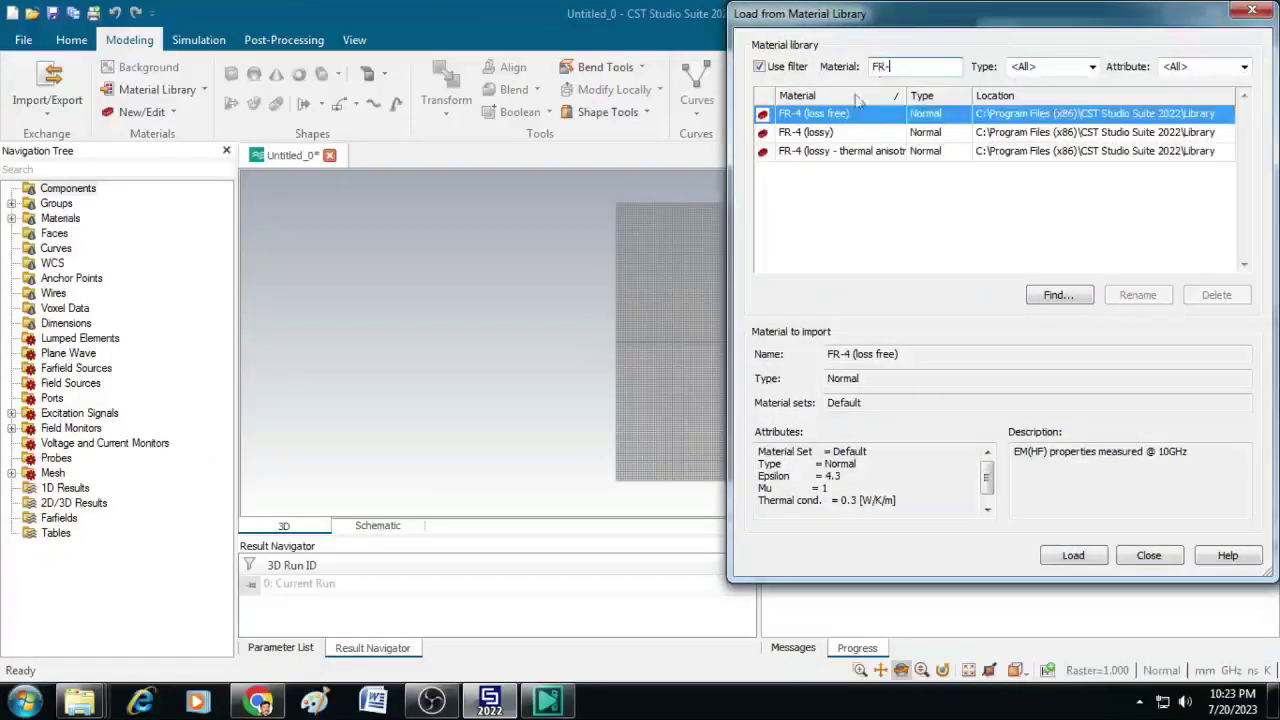
left_click(832, 134)
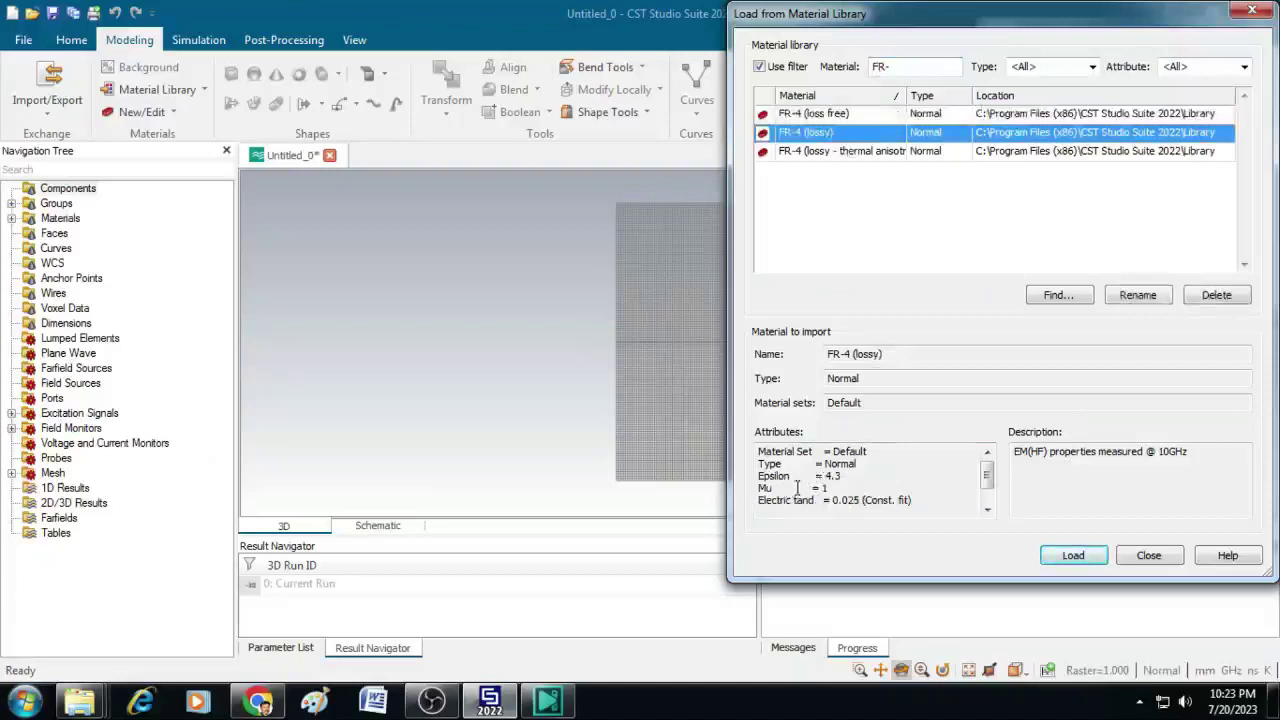
left_click(1056, 550)
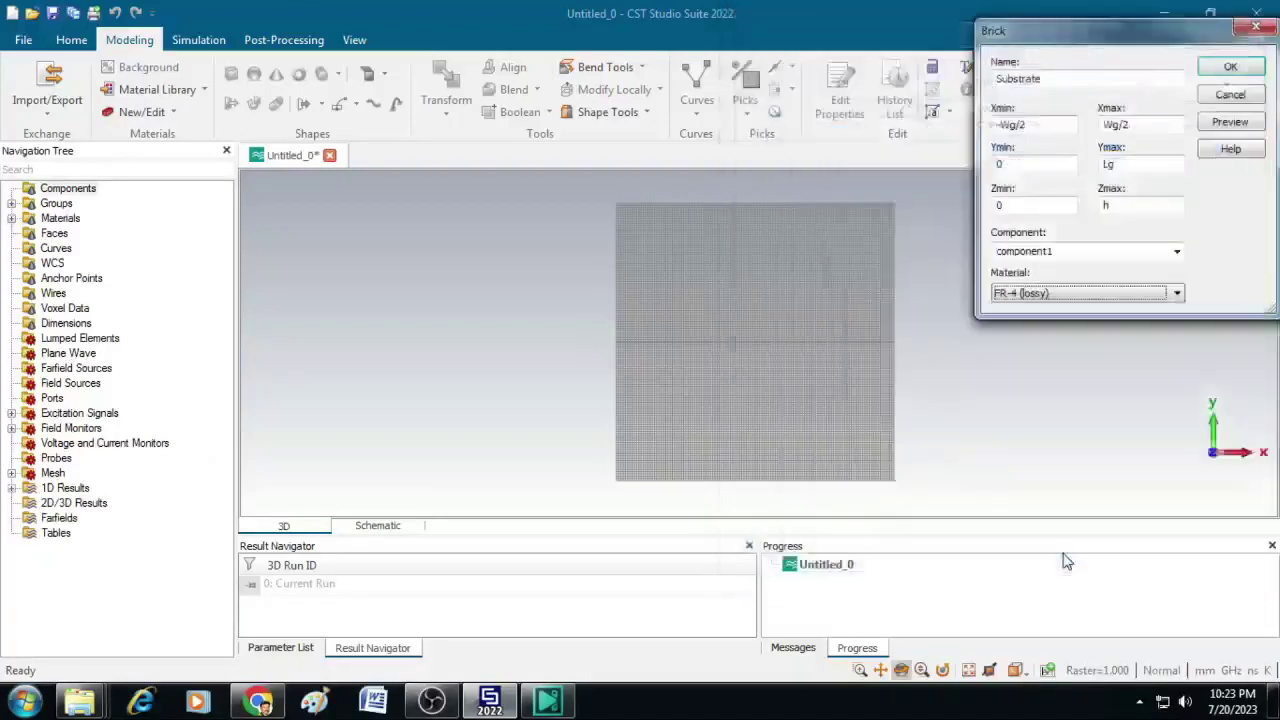
Step: Create the Substrate brick, defining its missing parameters as Wg = 50.2, Lg = 55.2 and h = 1.6
left_click(1229, 72)
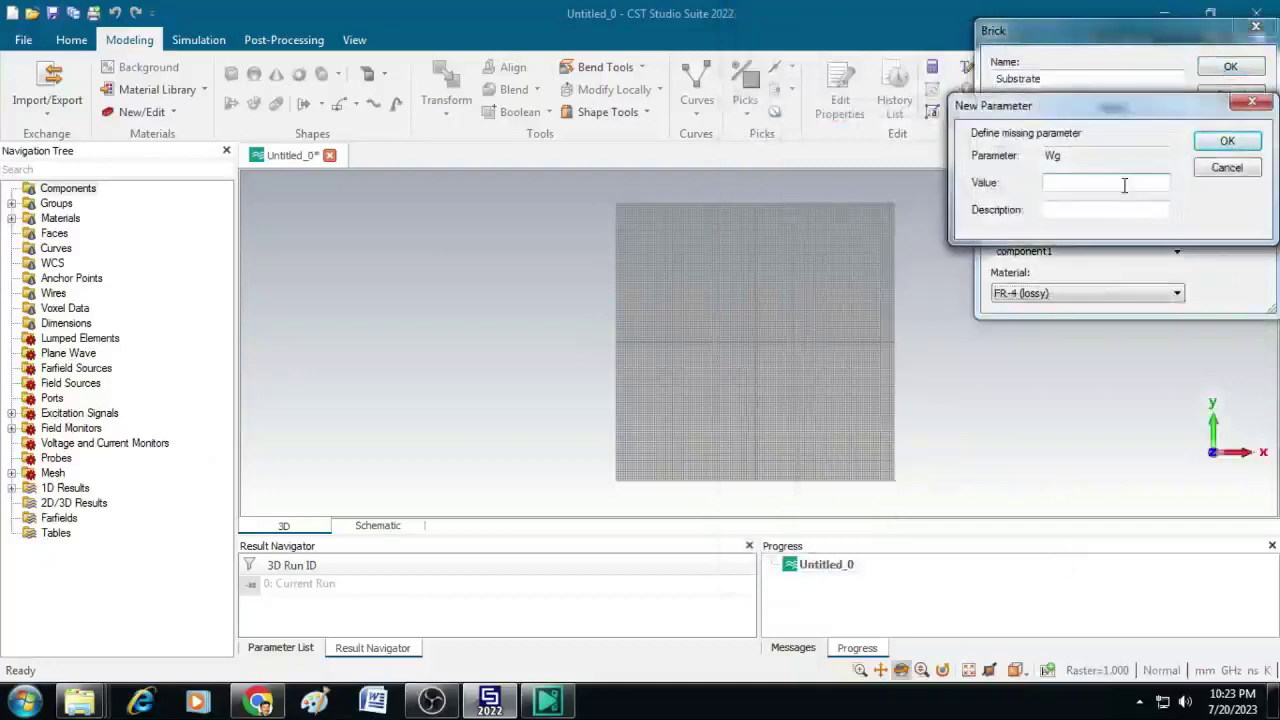
type("50.2")
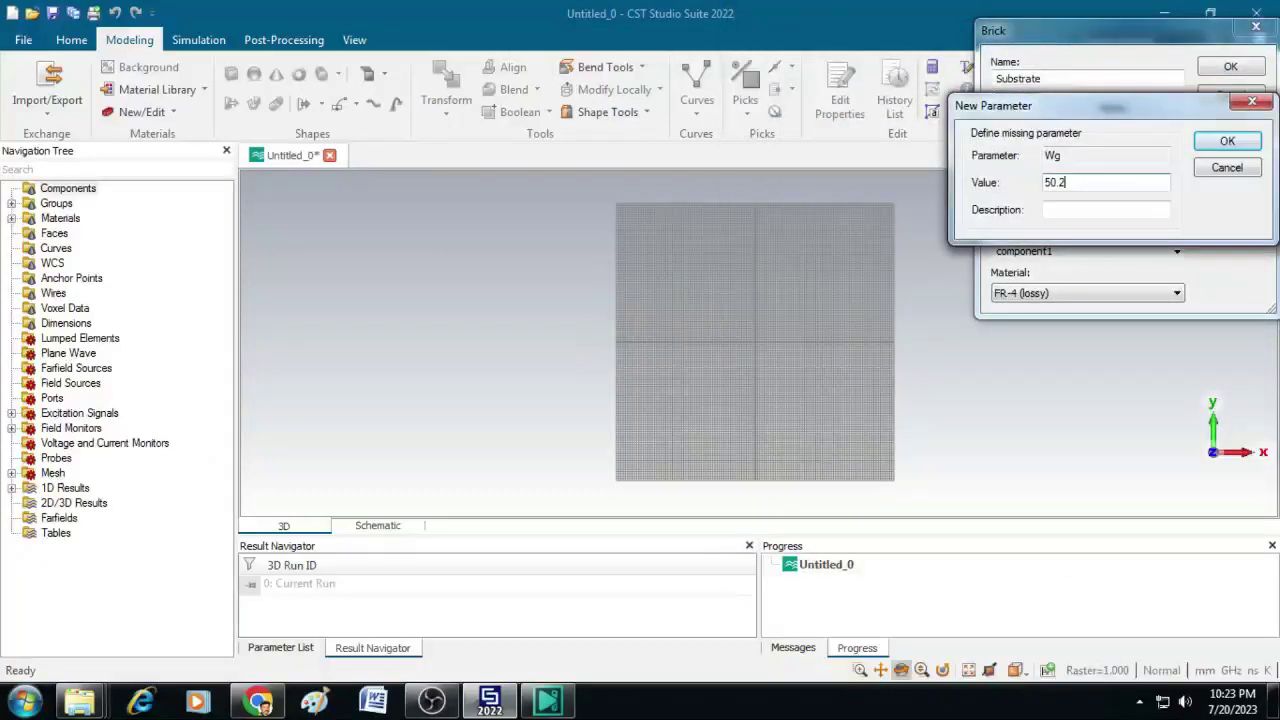
left_click(1227, 141)
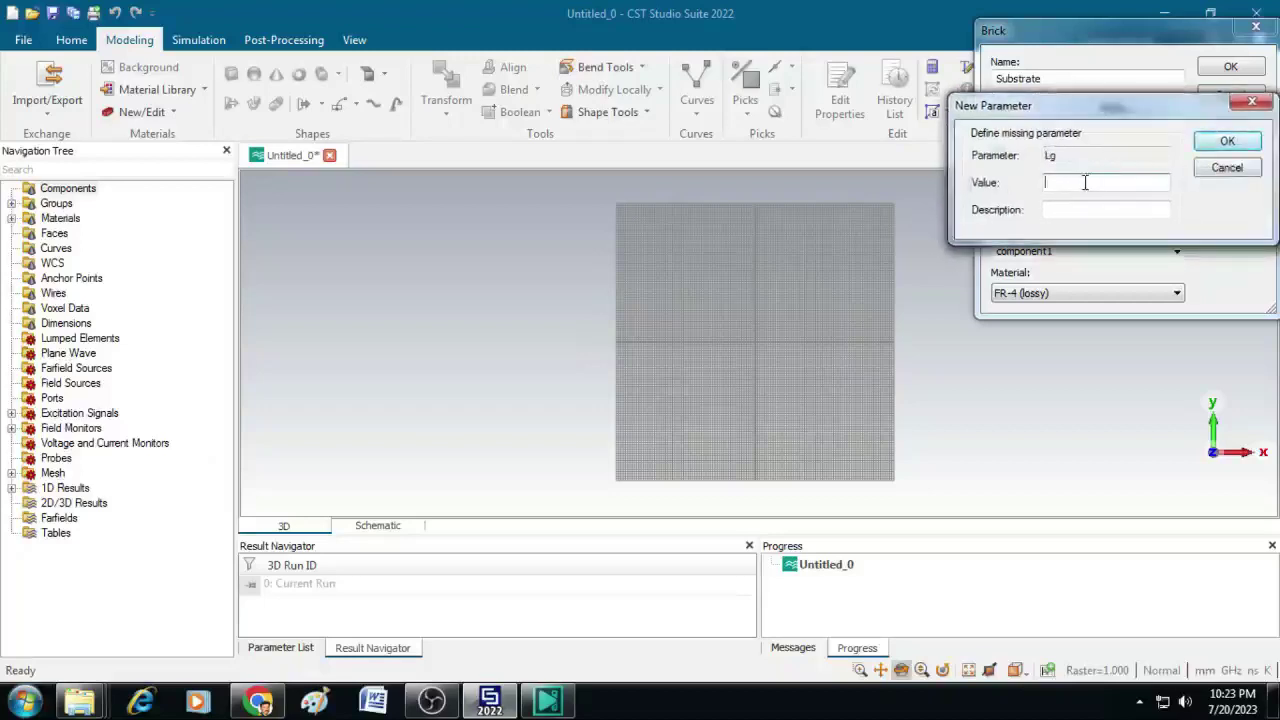
type("55.2")
left_click(1230, 143)
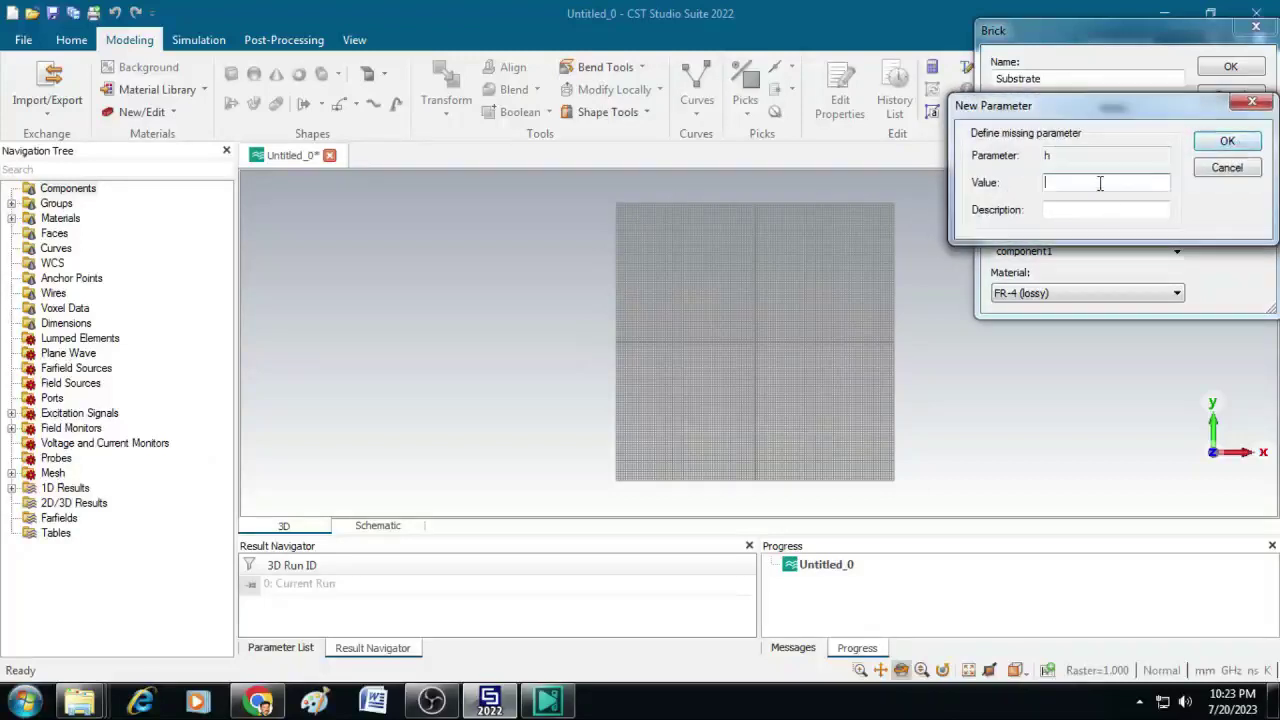
type("1.6")
left_click(1227, 143)
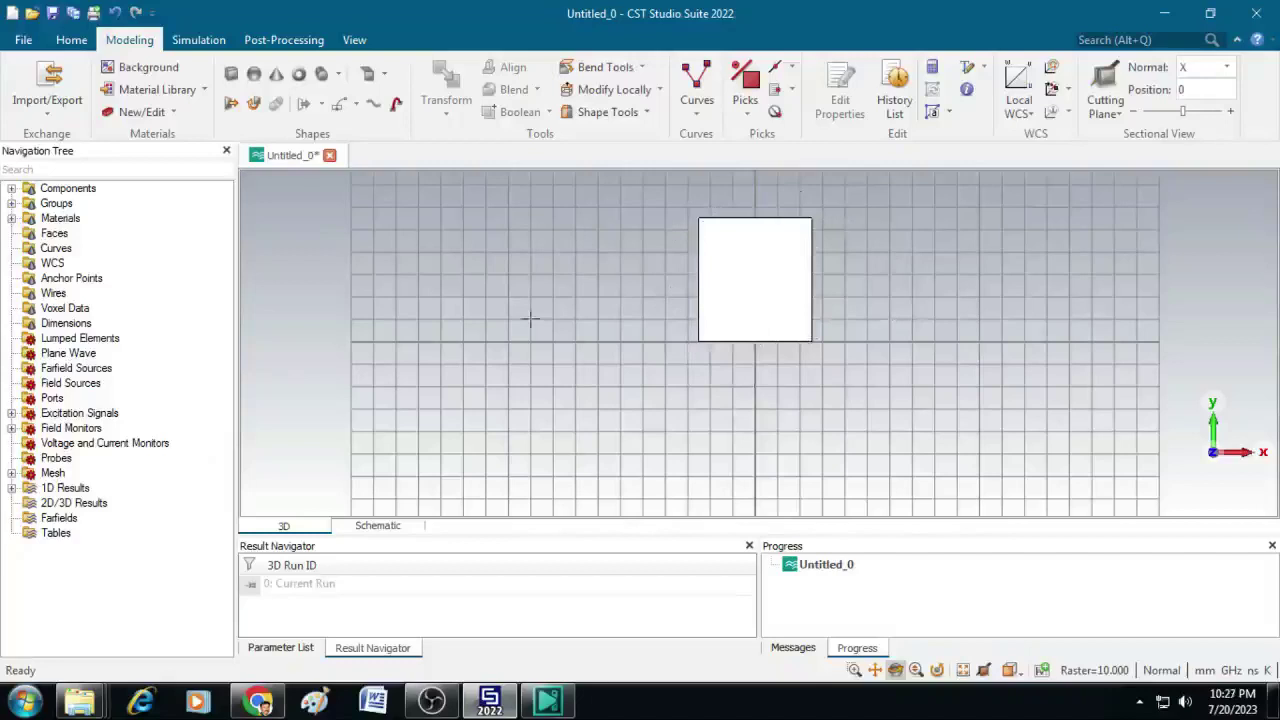
Step: Start a new numerically defined brick named Layer1 and set its X extents from -Wg/2 to Wg/2
left_click(231, 75)
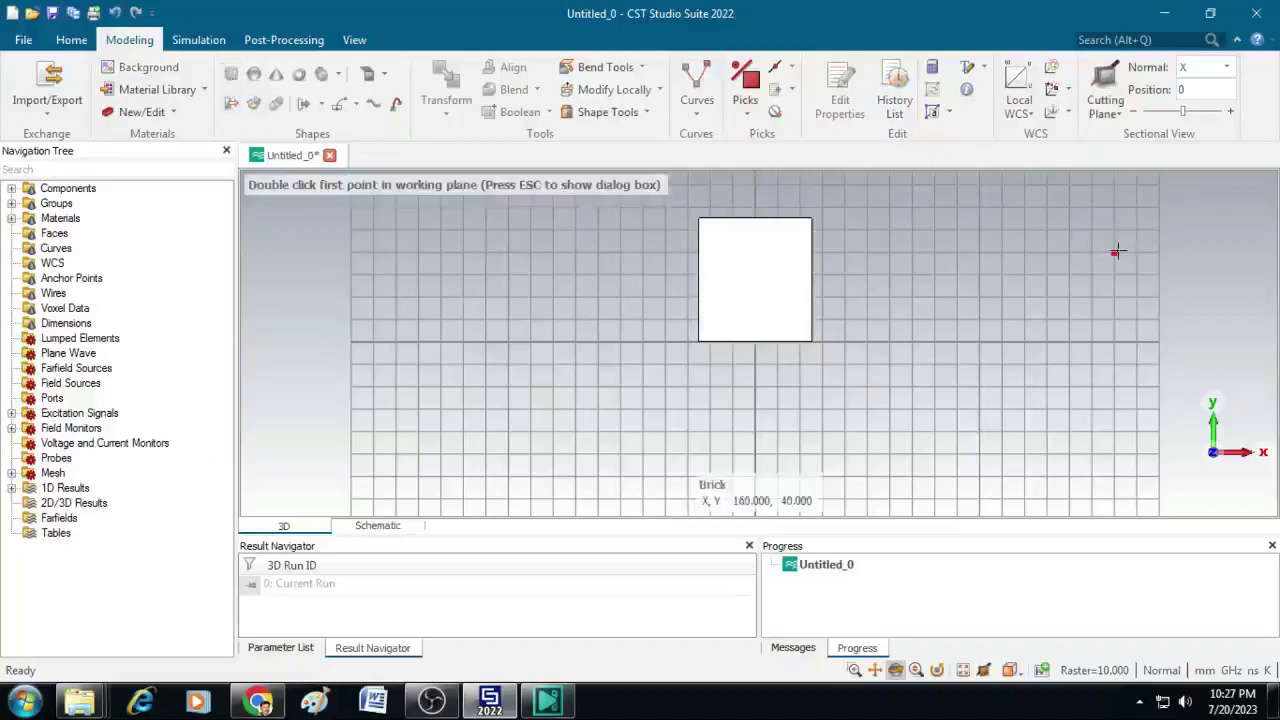
key("Escape")
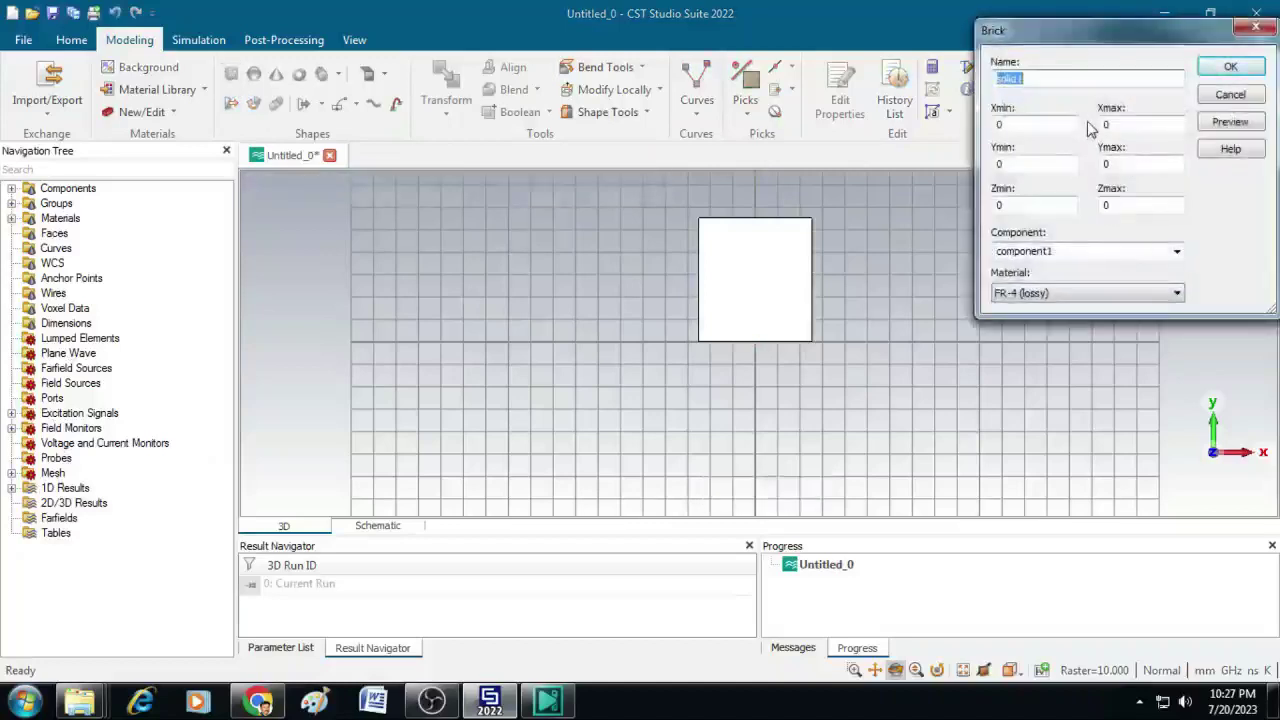
type("Layer1")
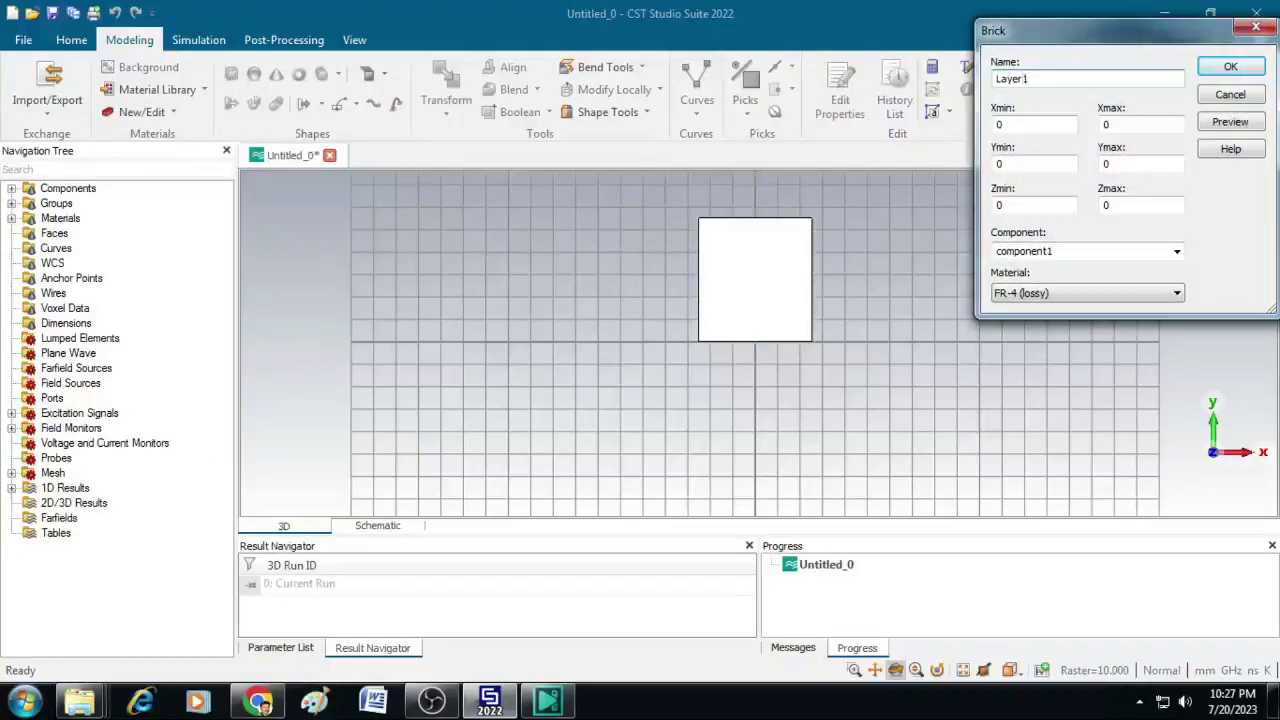
left_click(1038, 126)
double_click(1038, 126)
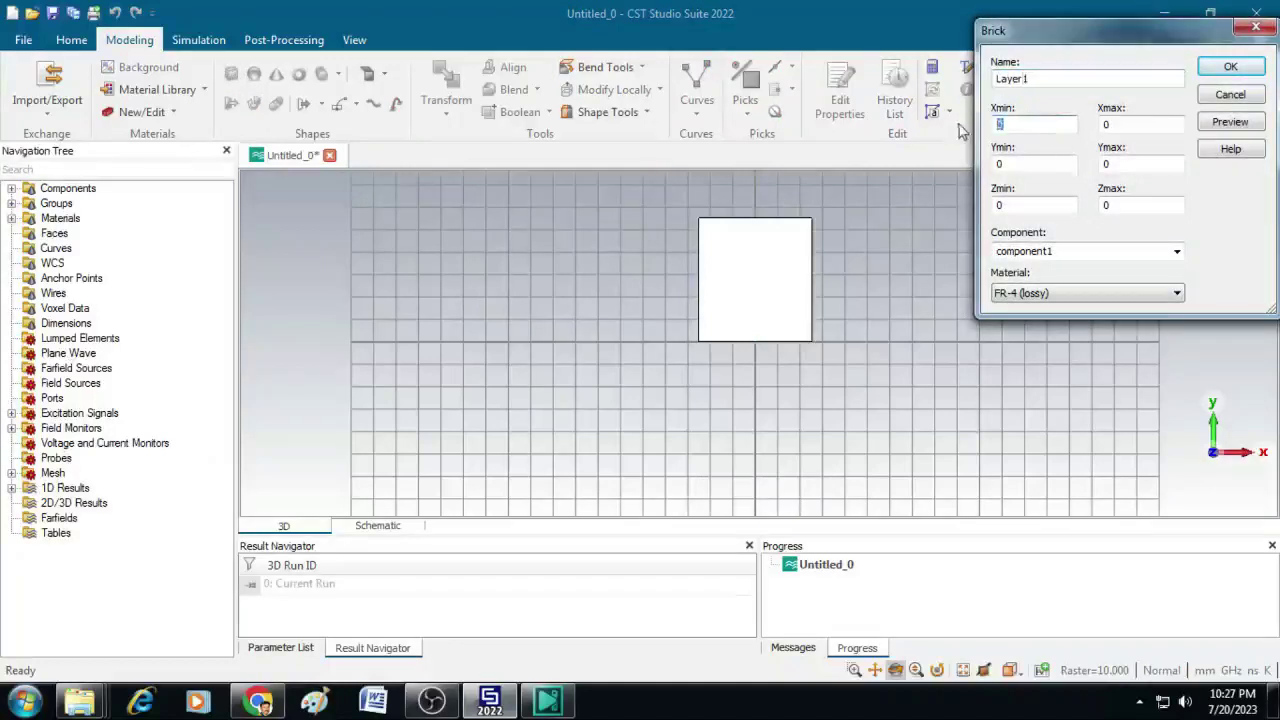
type("-Wg/2")
key("Tab")
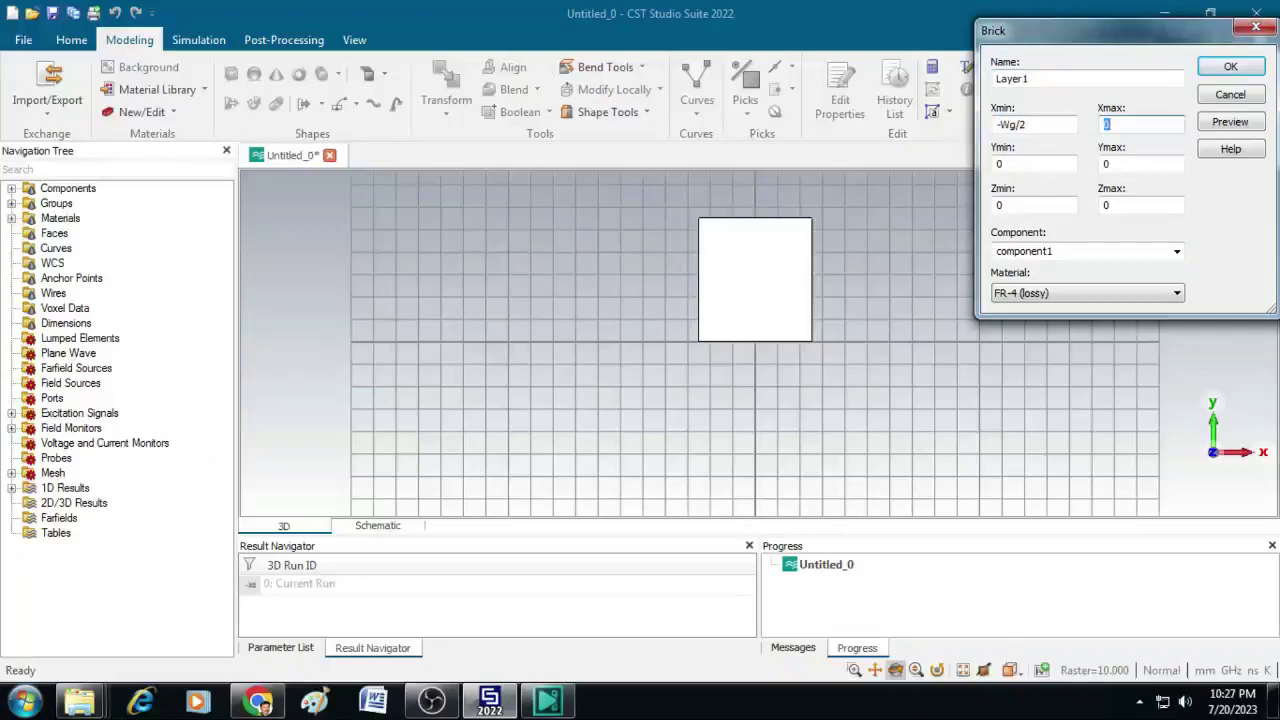
type("Wg/2")
Step: Set the Layer1 brick's extents to Y from 0 to Lg and Z from h to h+t
double_click(1028, 163)
key("Tab")
type("Lg")
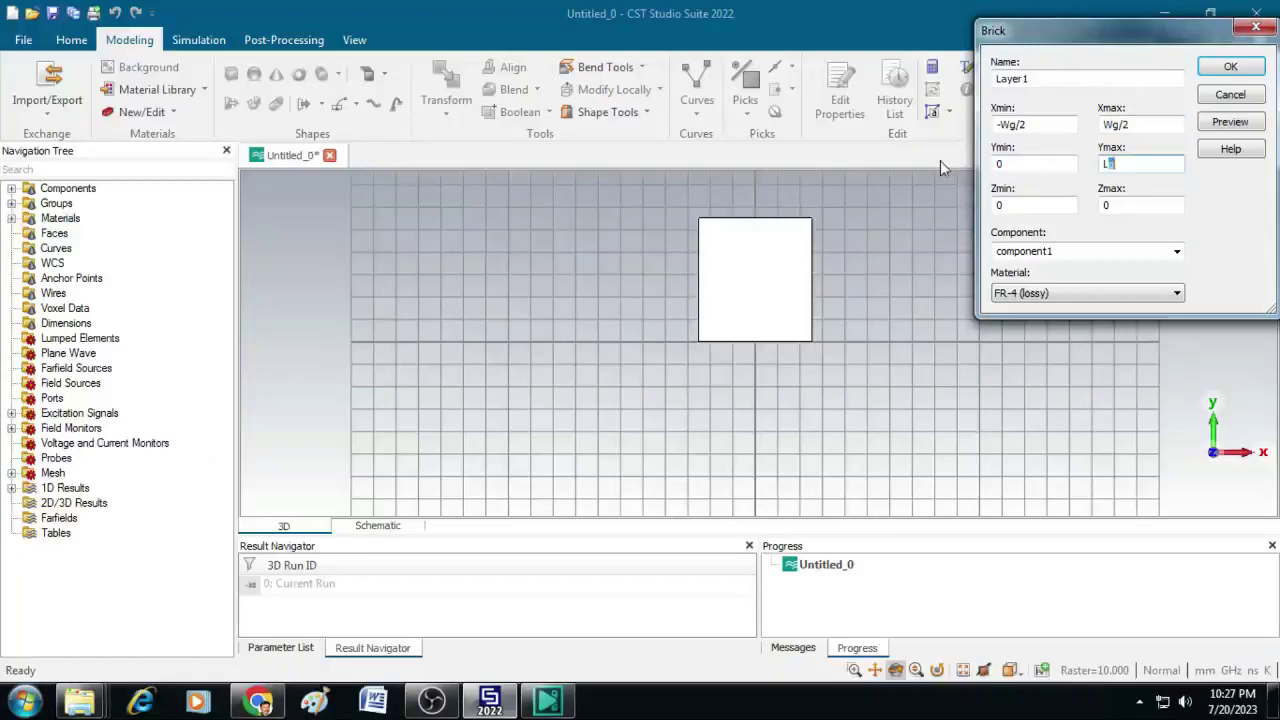
key("Tab")
type("h")
key("Tab")
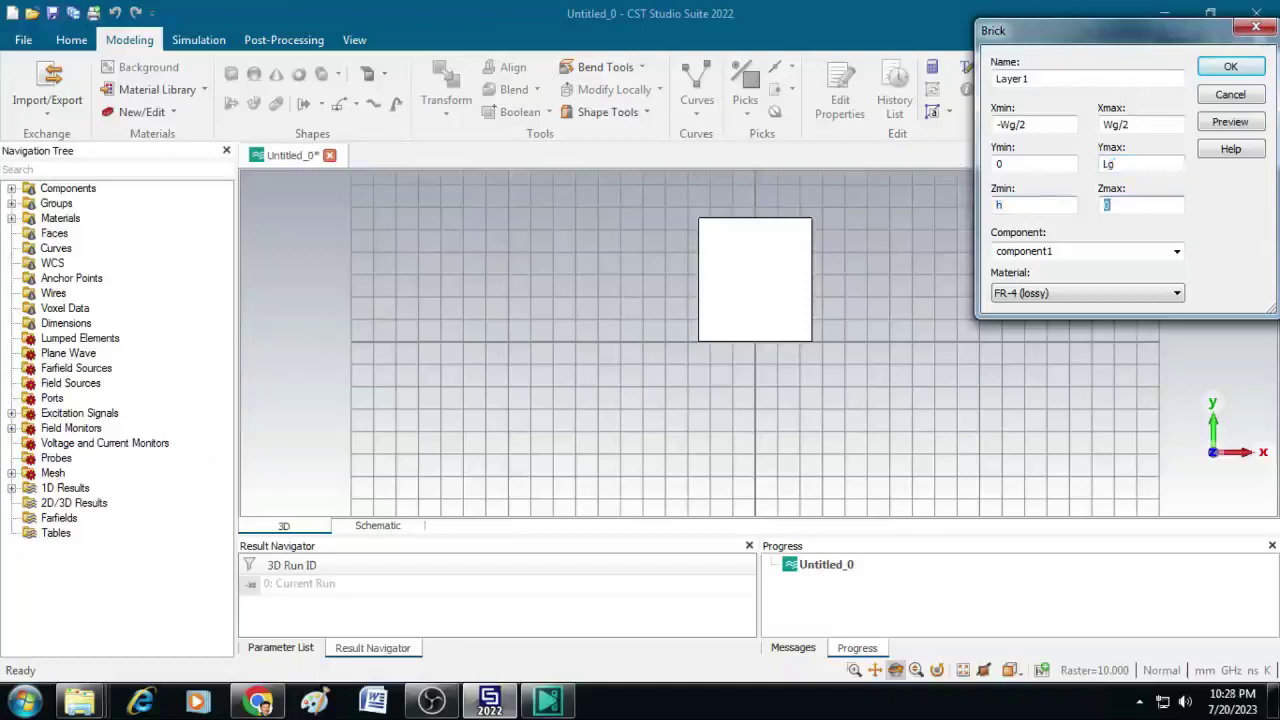
type("h+t")
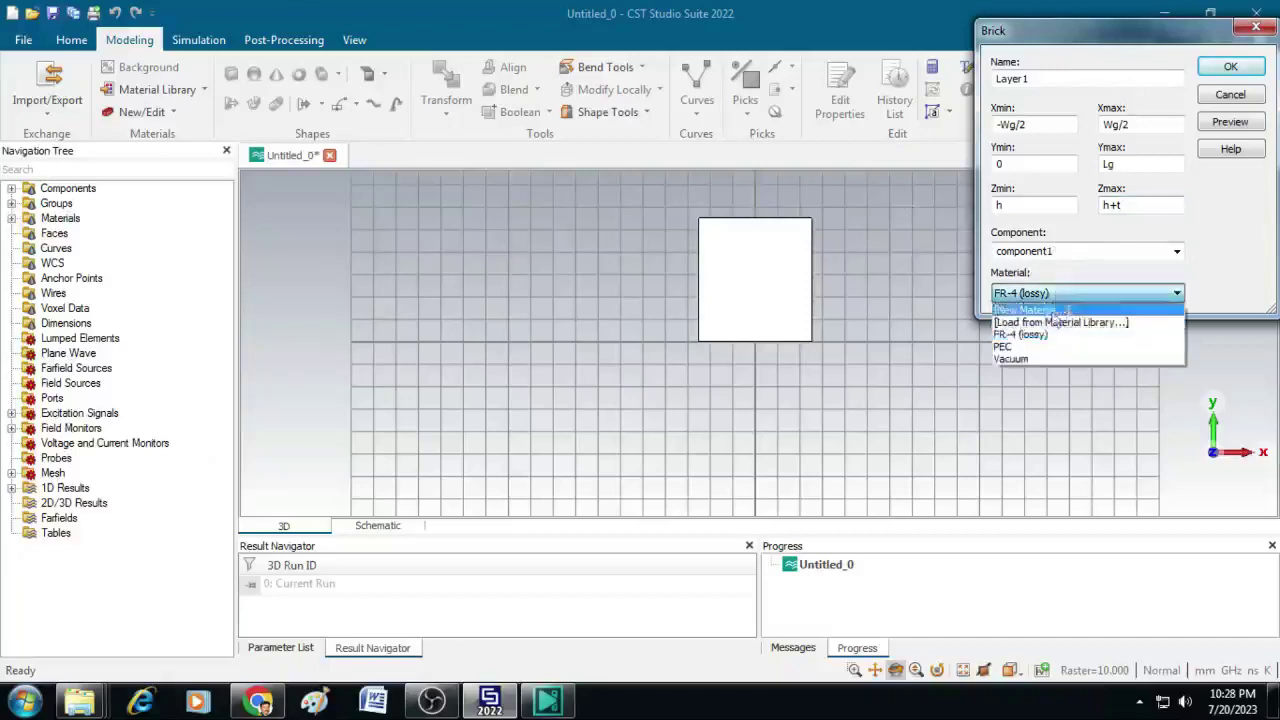
Step: Load Copper (annealed) from the material library as the Layer1 brick's material
left_click(1050, 323)
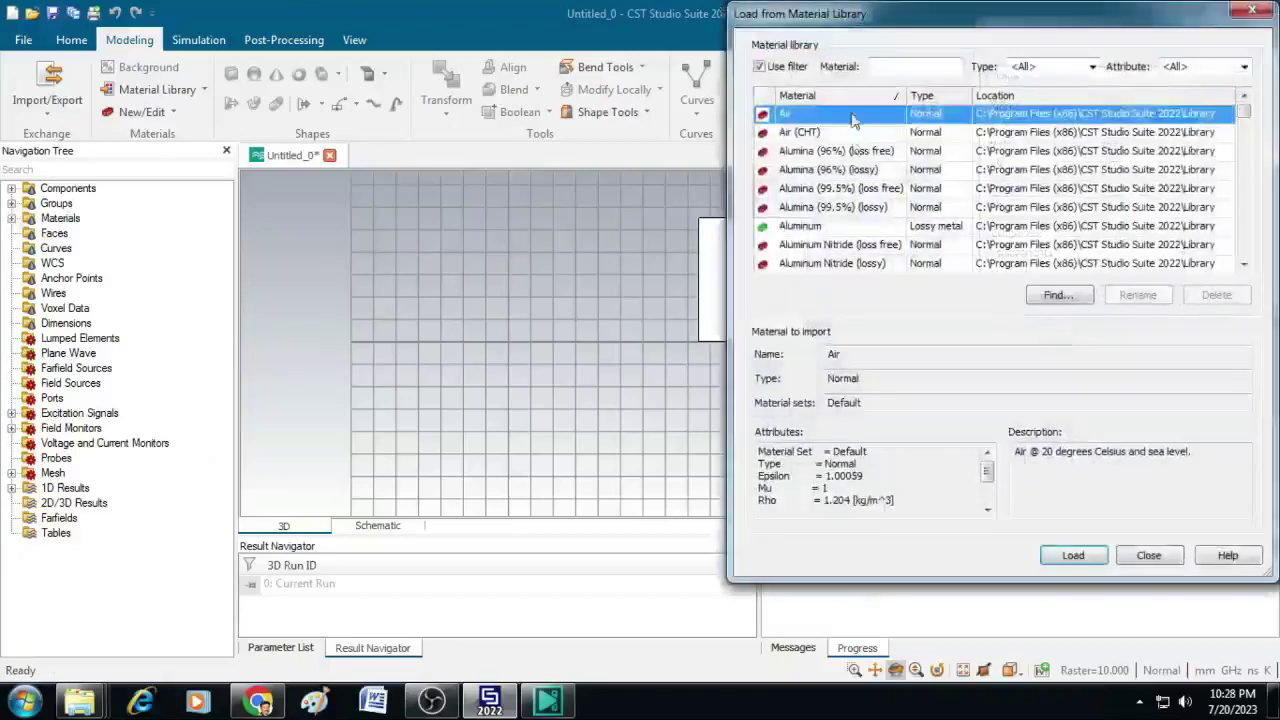
left_click(894, 66)
type("copper")
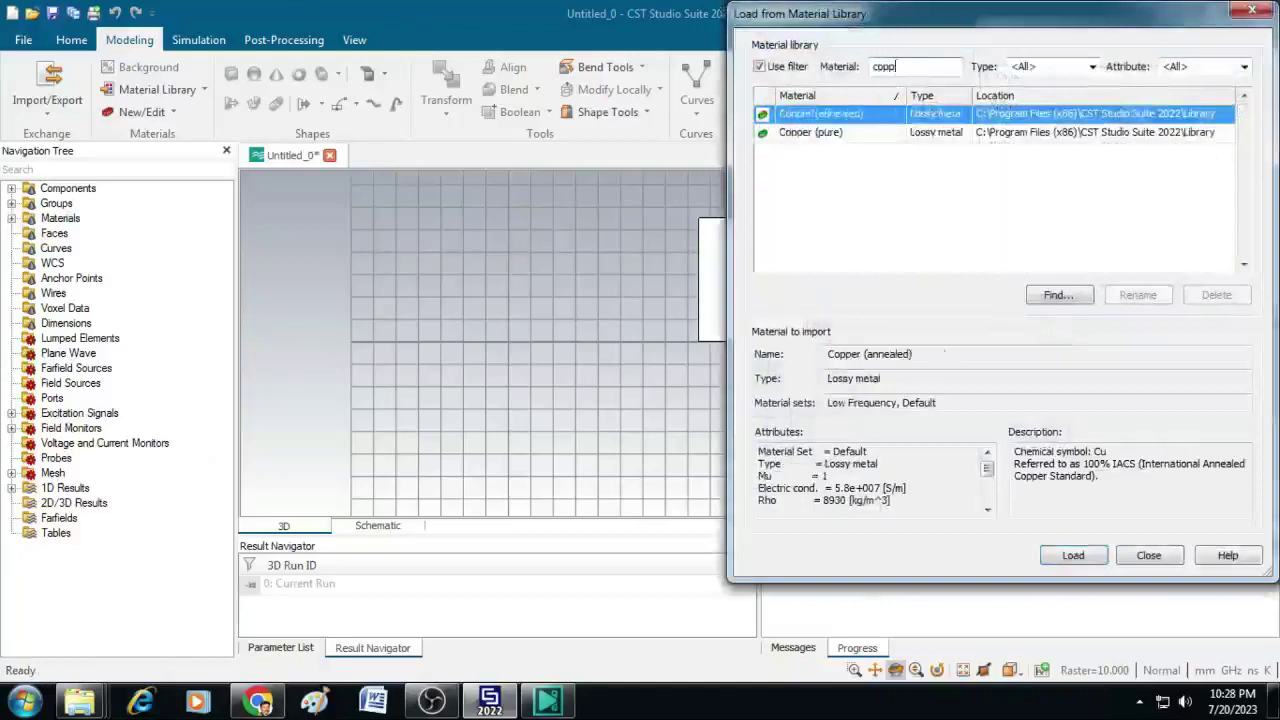
left_click(843, 116)
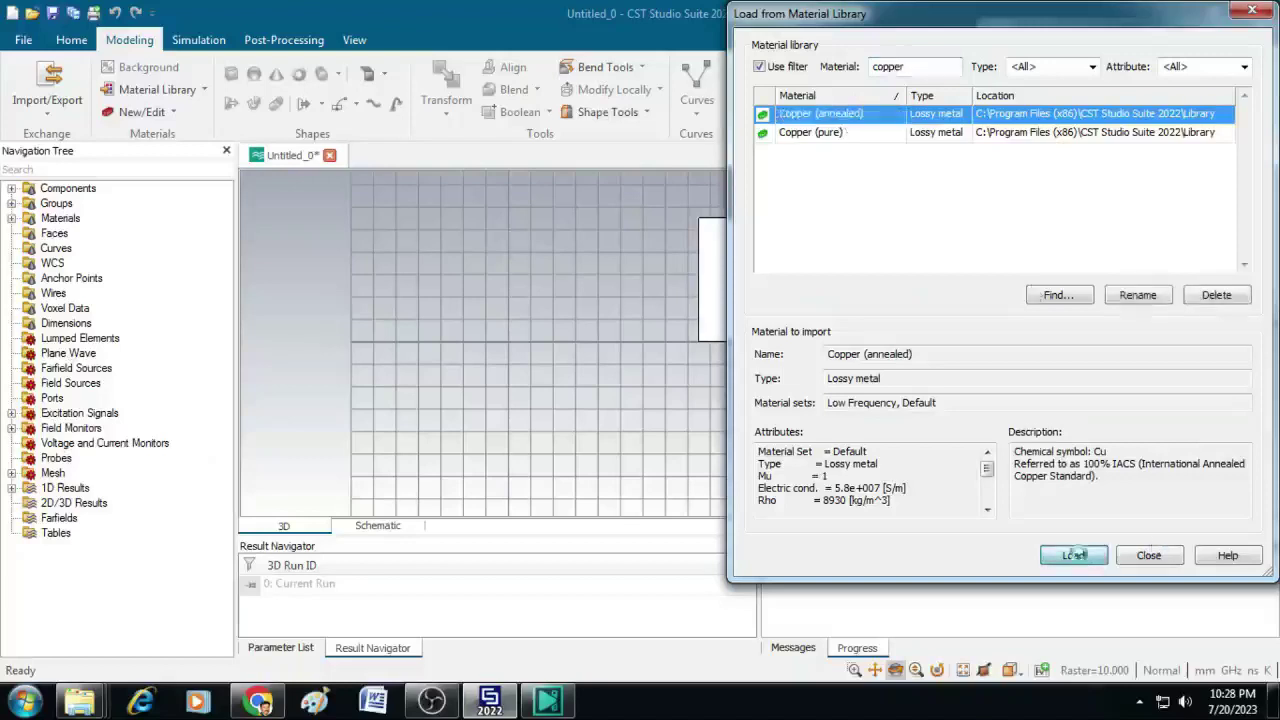
left_click(1073, 555)
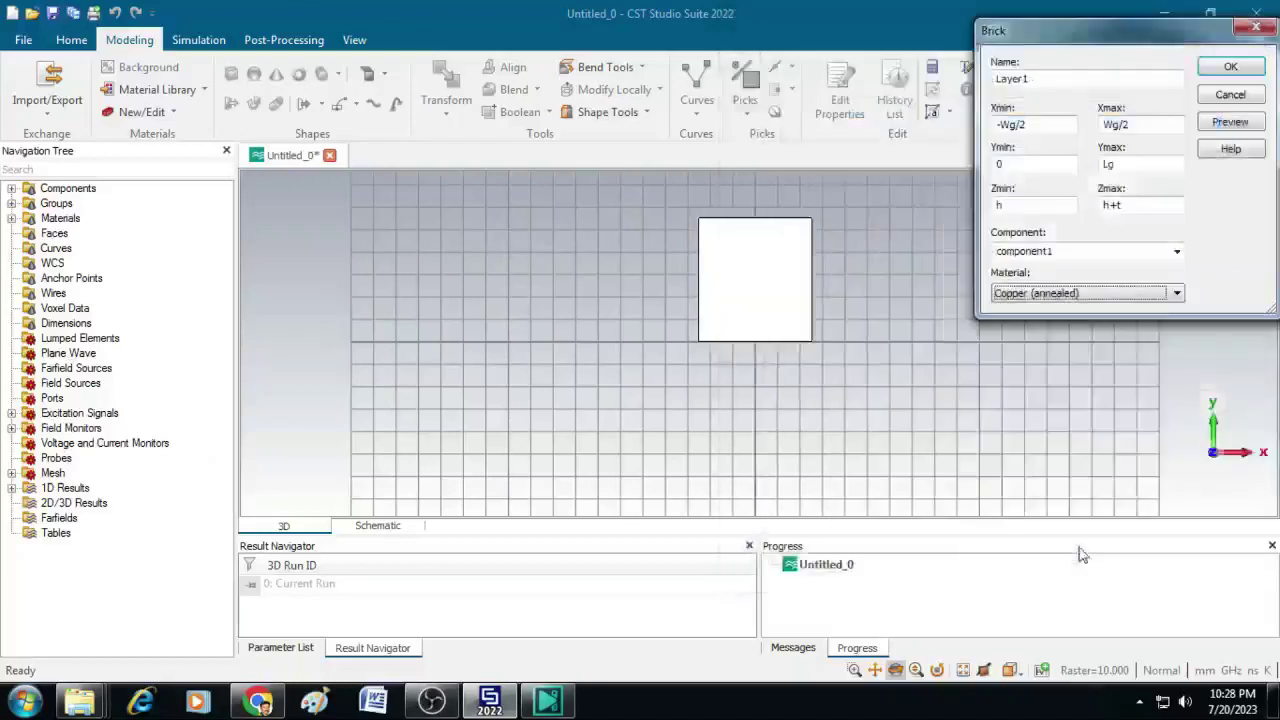
Step: Create the Layer1 brick, defining its missing thickness parameter t as 0.035
left_click(1230, 67)
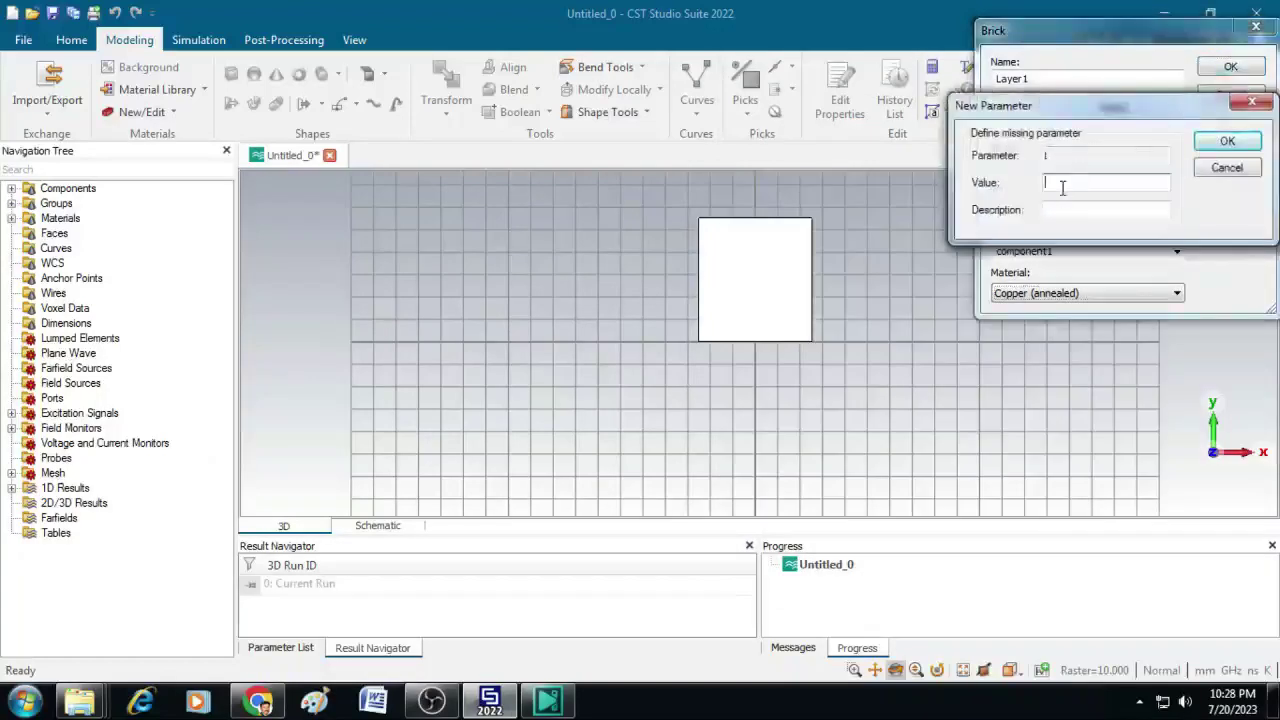
type("0.035")
left_click(1226, 142)
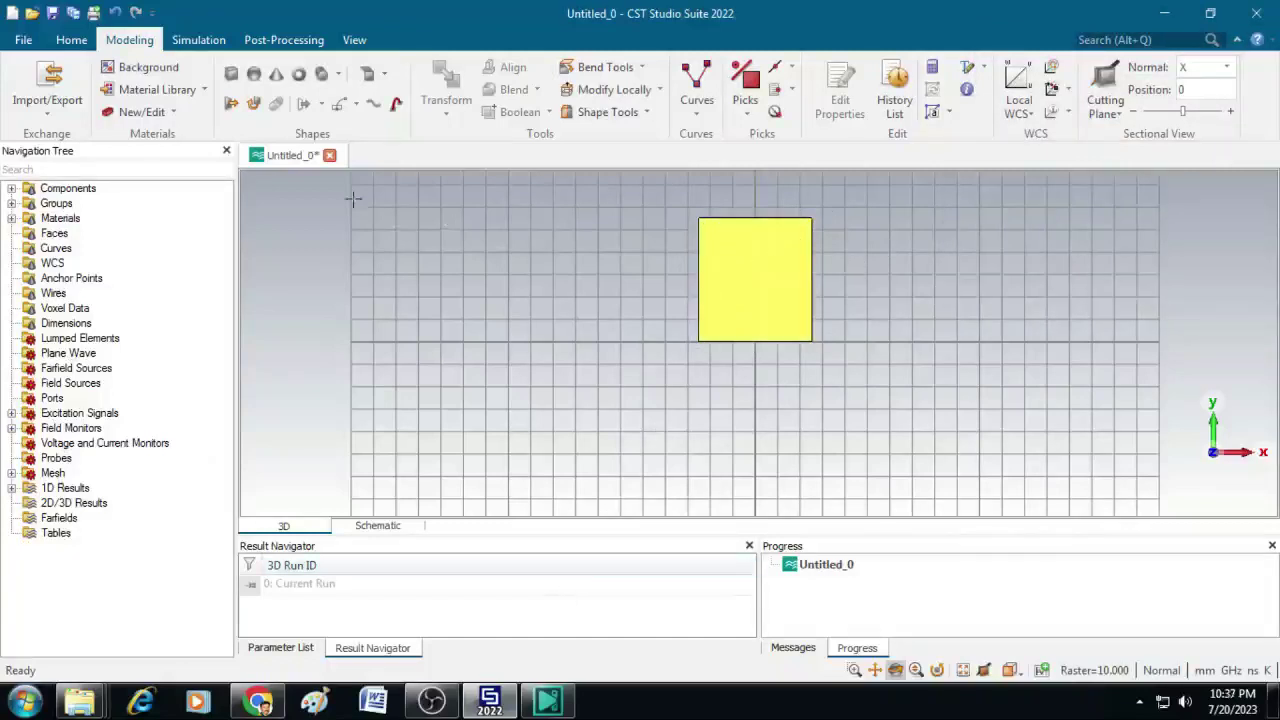
Step: Start a new numerically defined brick named Patch1 and set its X extents from -Wp1/2 to Wp1/2
left_click(237, 78)
key("Escape")
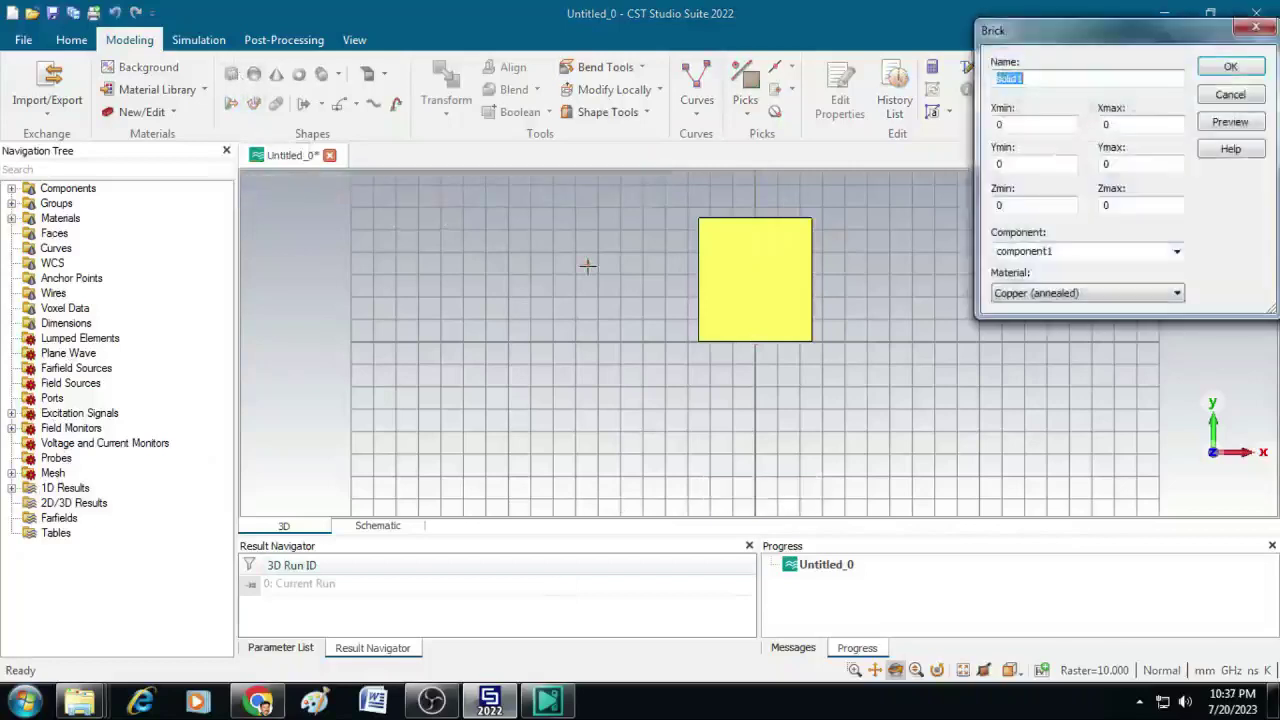
type("Patch1")
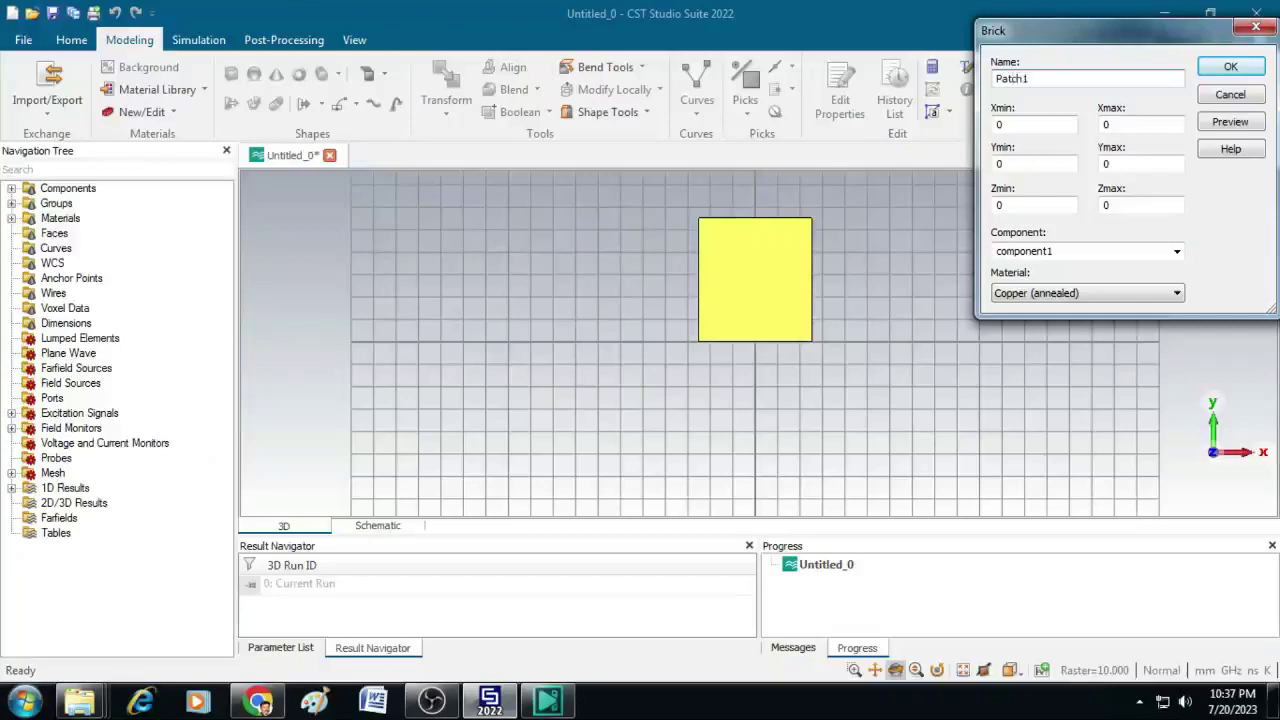
key("Tab")
type("-Wp1/2")
key("Tab")
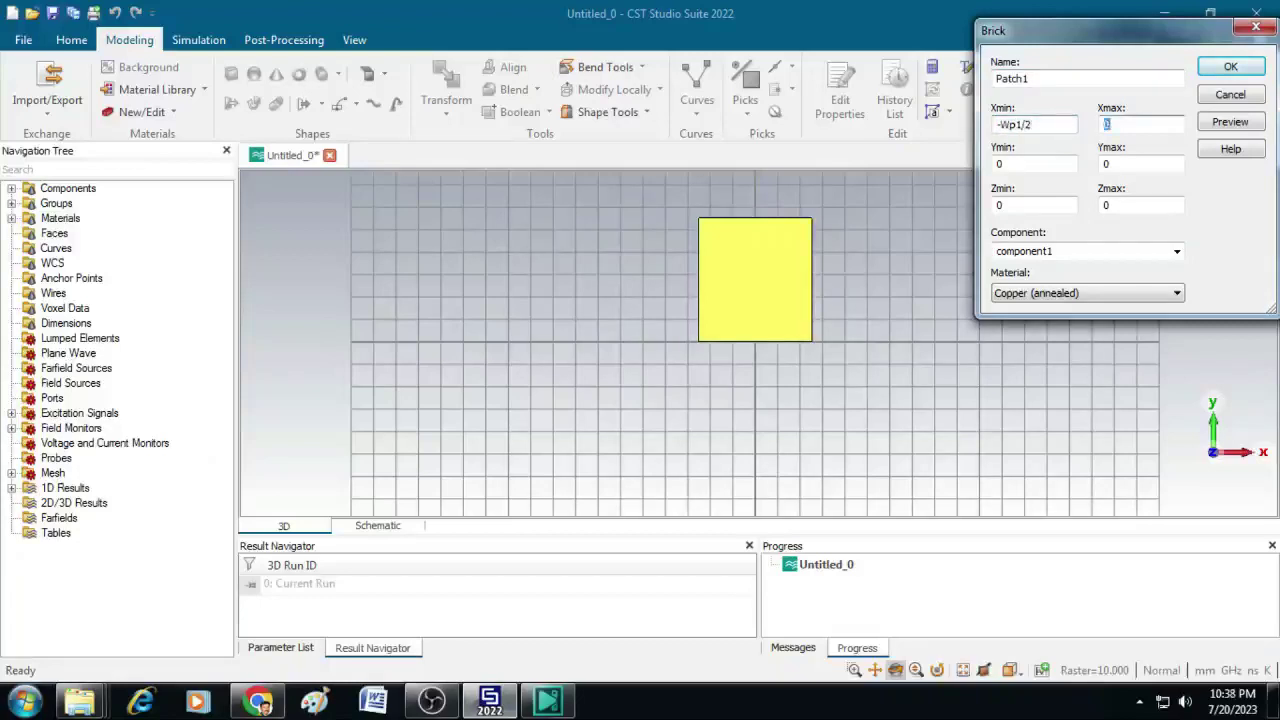
type("Wp1/2")
Step: Set the Patch1 brick's extents to Y from Lf1 to Lf1+Lp1 and Z from h to h+t
left_click(1019, 166)
left_click_drag(1019, 166, 924, 167)
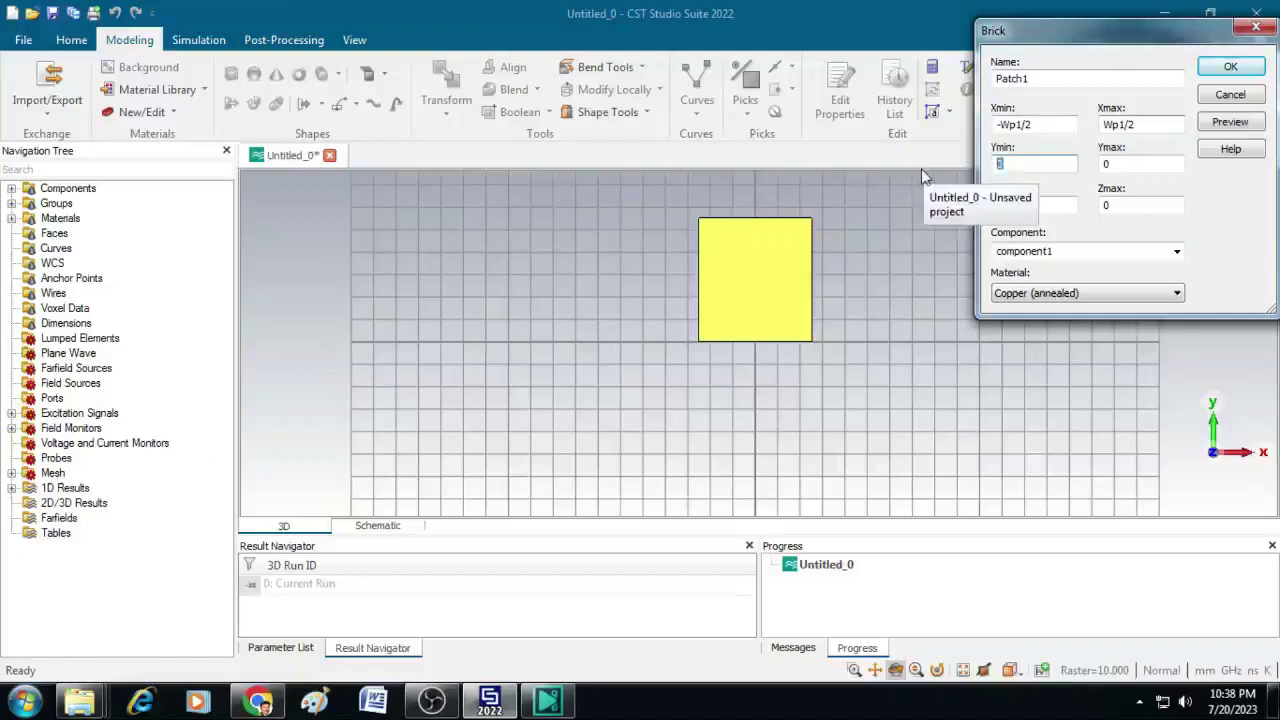
type("Lf1")
key("Tab")
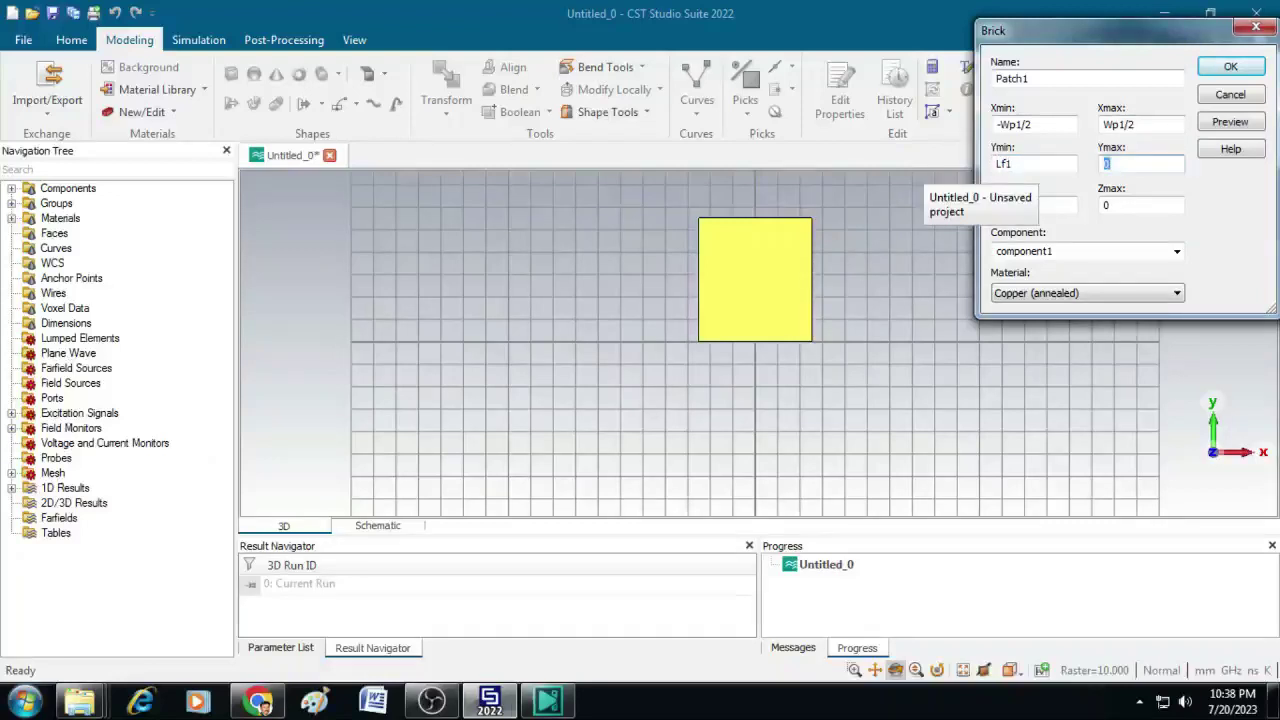
type("LF1")
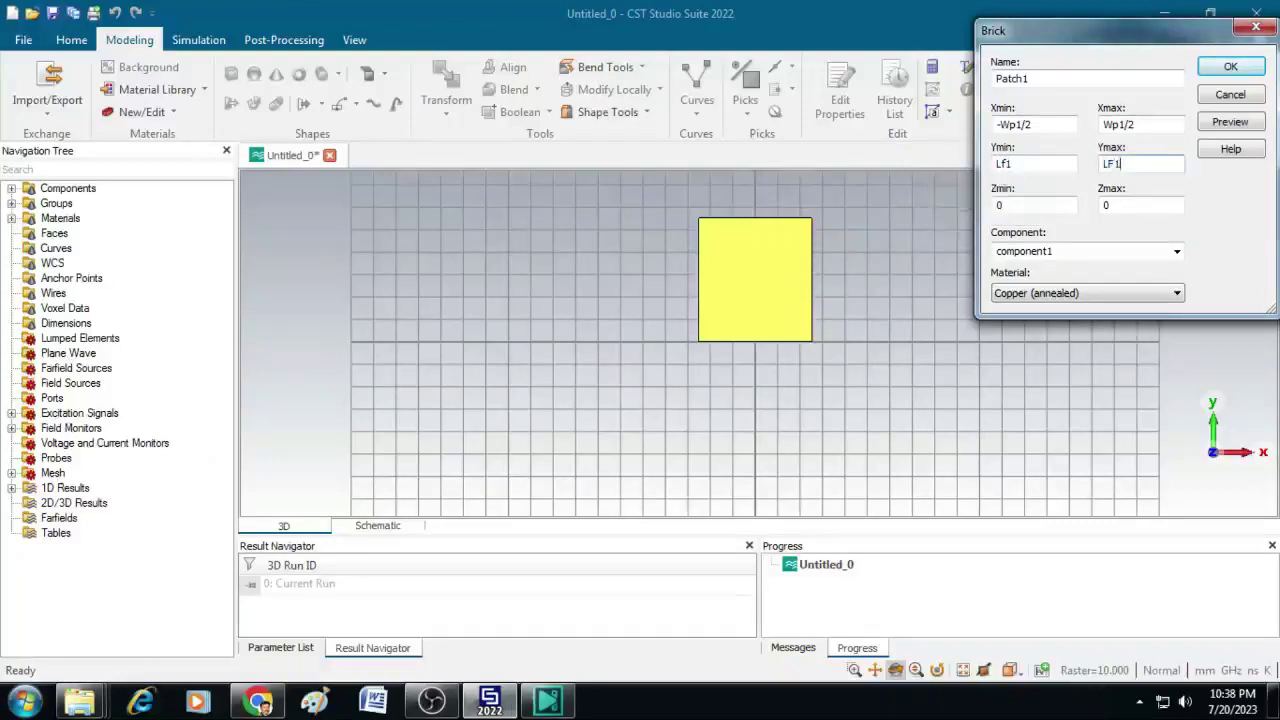
type("+Lp1")
key("Tab")
type("h")
key("Tab")
type("h+t")
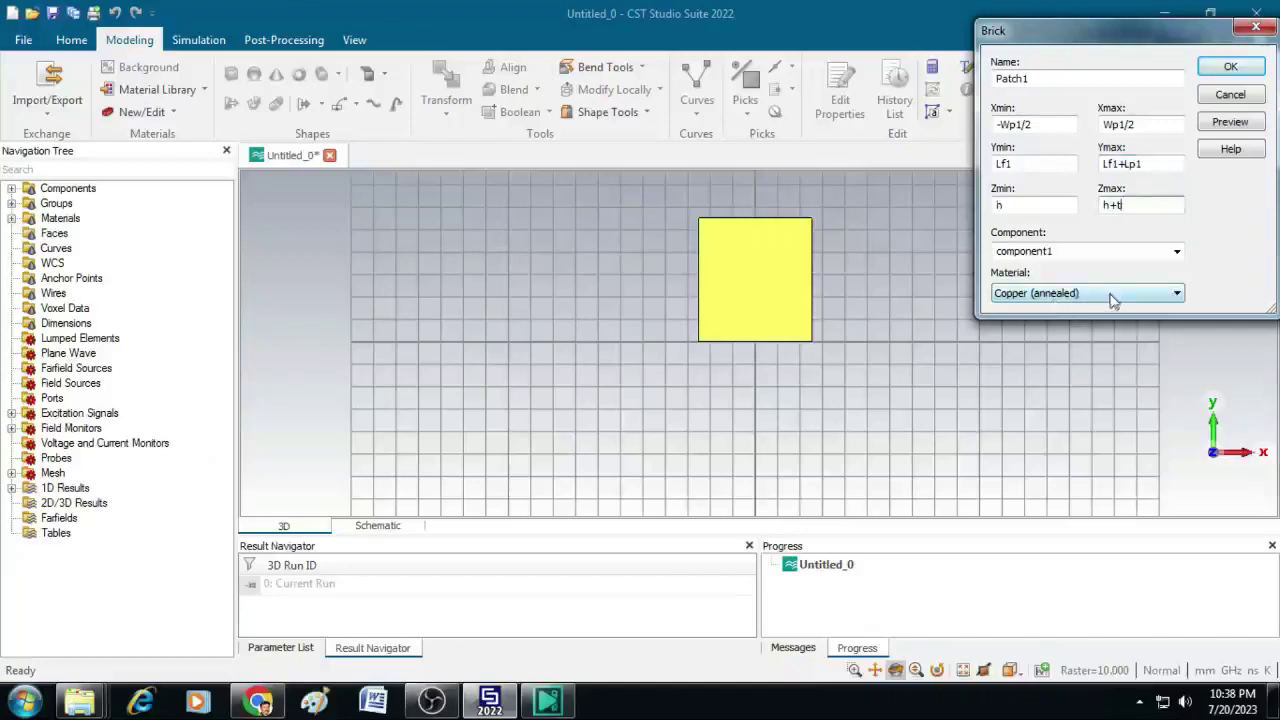
Step: Create the Patch1 brick, defining its missing parameters as Wp1 = 40, Lf1 = 6.5 and Lp1 = 47.7
left_click(1232, 67)
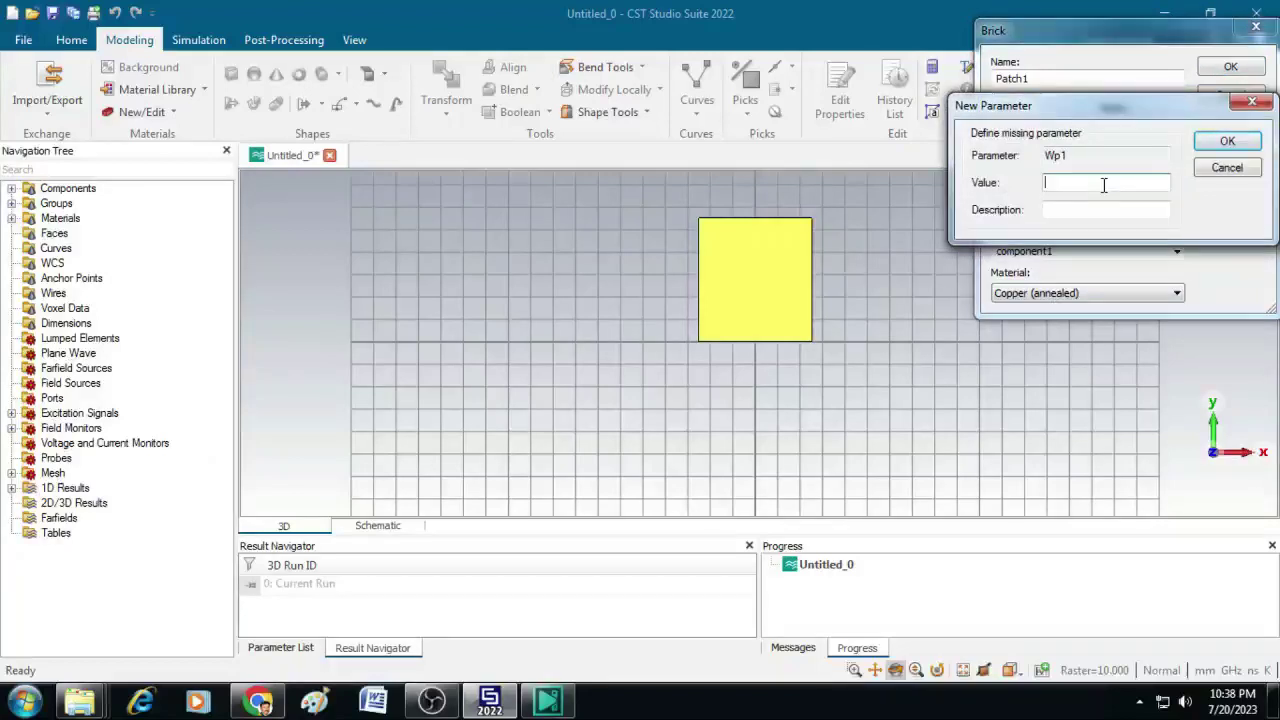
type("40")
left_click(1227, 141)
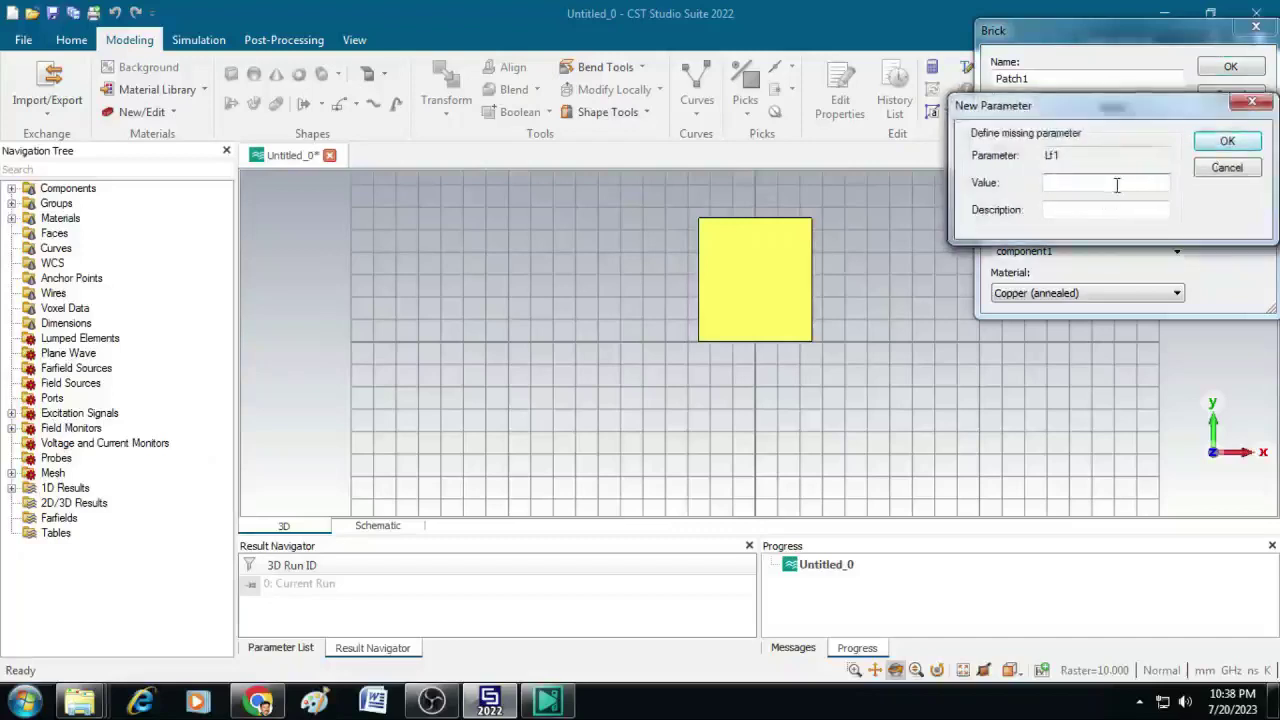
type("6.5")
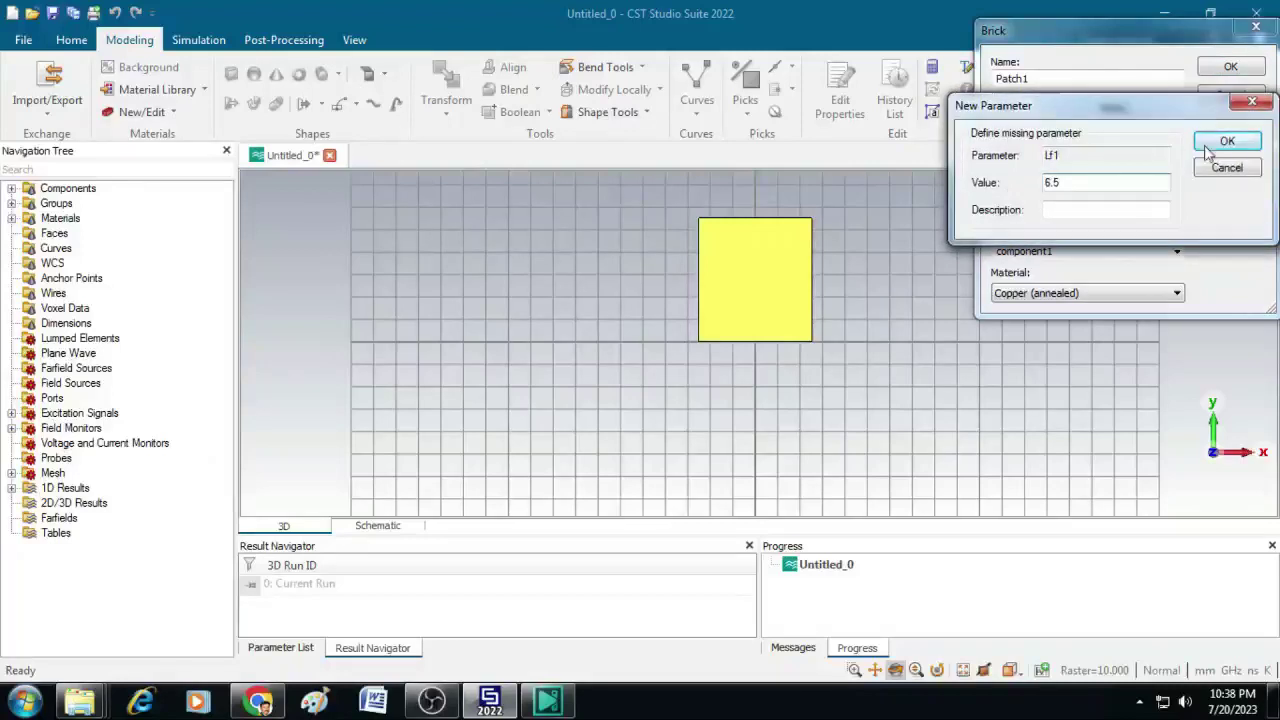
left_click(1207, 148)
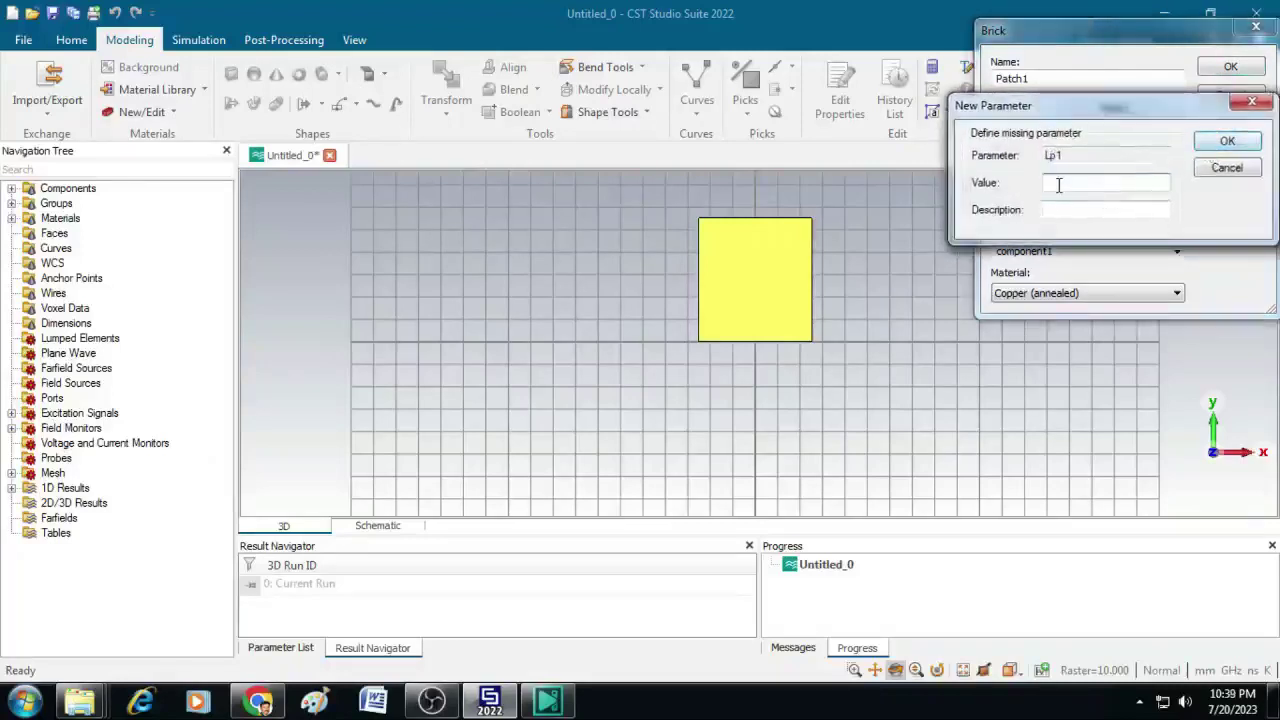
type("47.7")
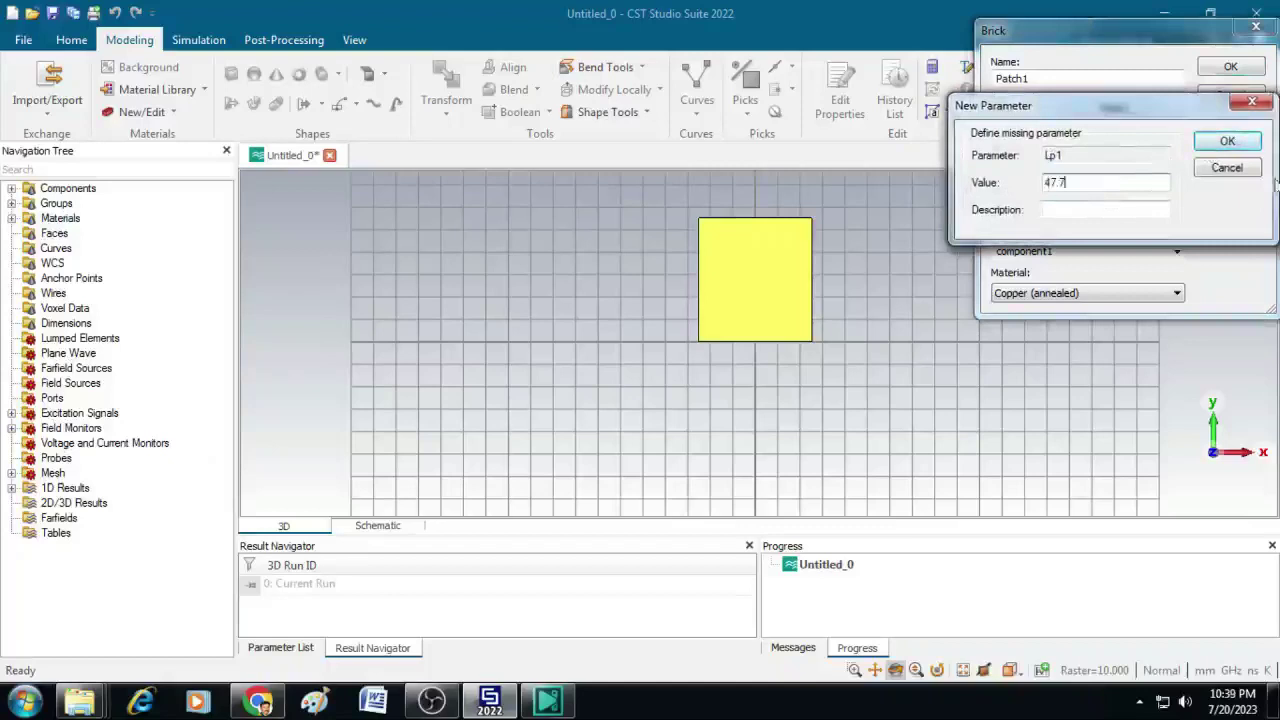
left_click(1227, 143)
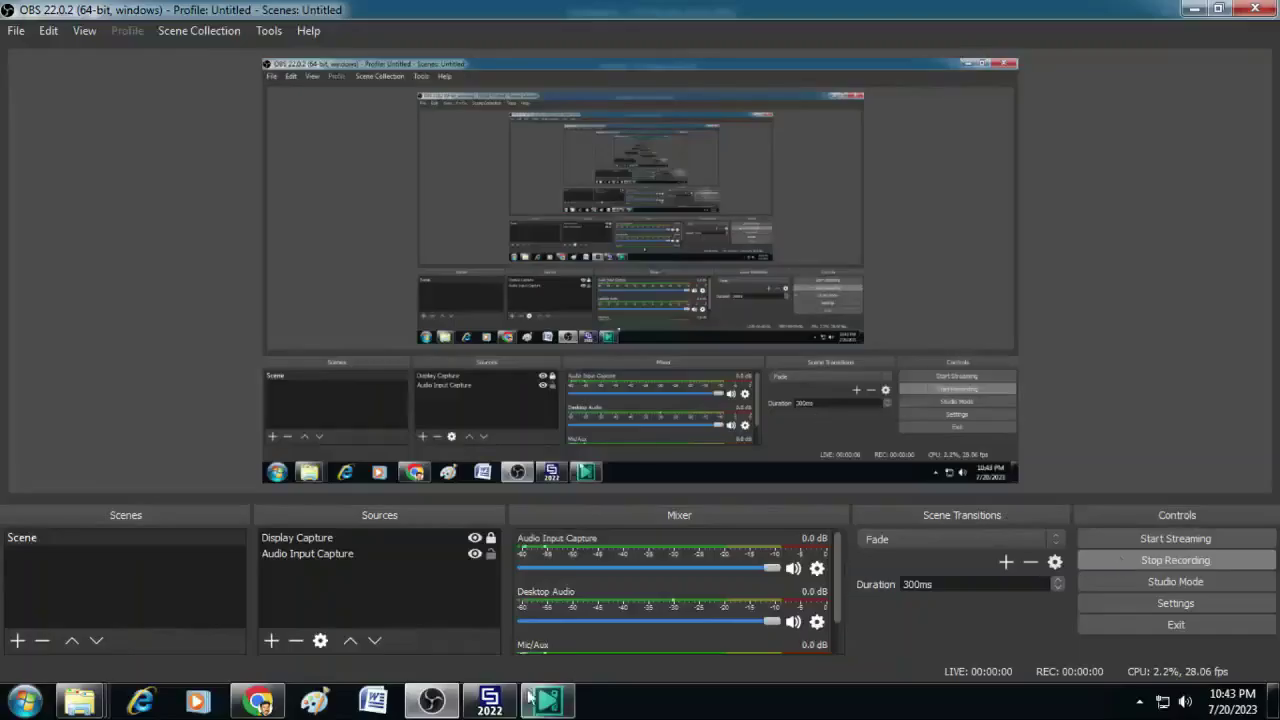
Step: Switch to CST Studio Suite and start a numerically defined brick named Feed1 with X extents from -Wf1/2 to Wf1/2
left_click(489, 700)
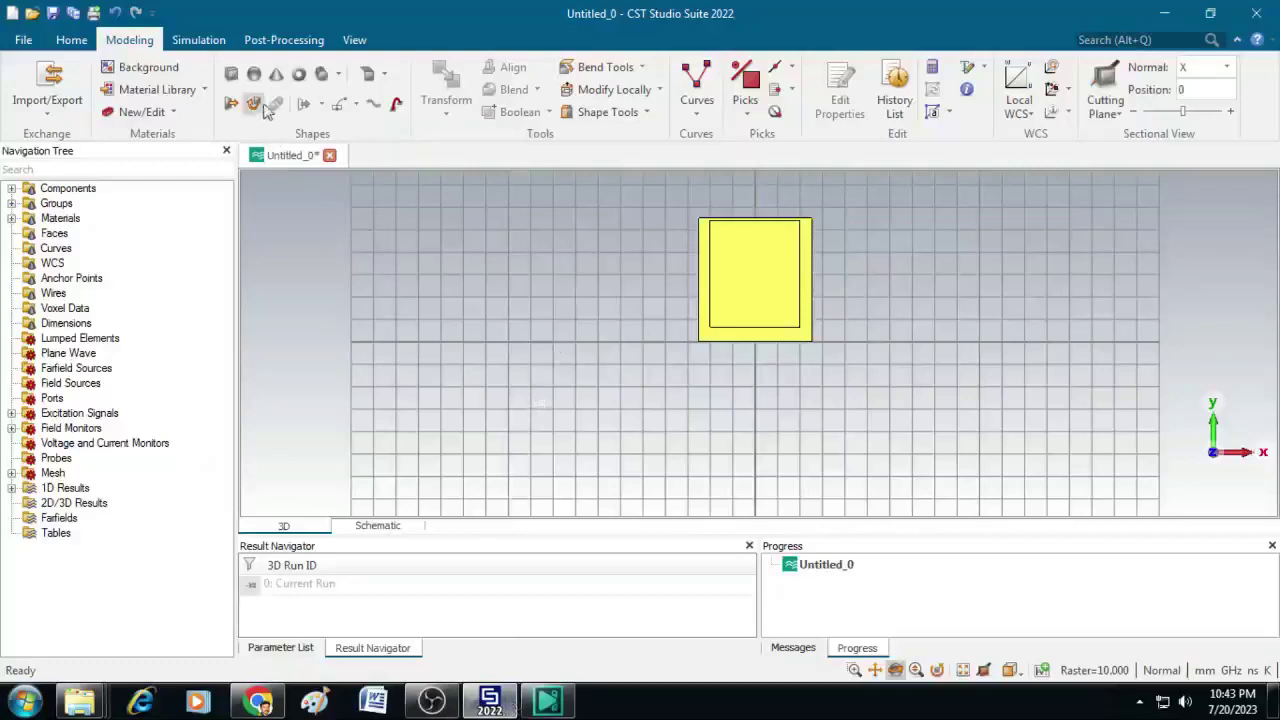
left_click(231, 78)
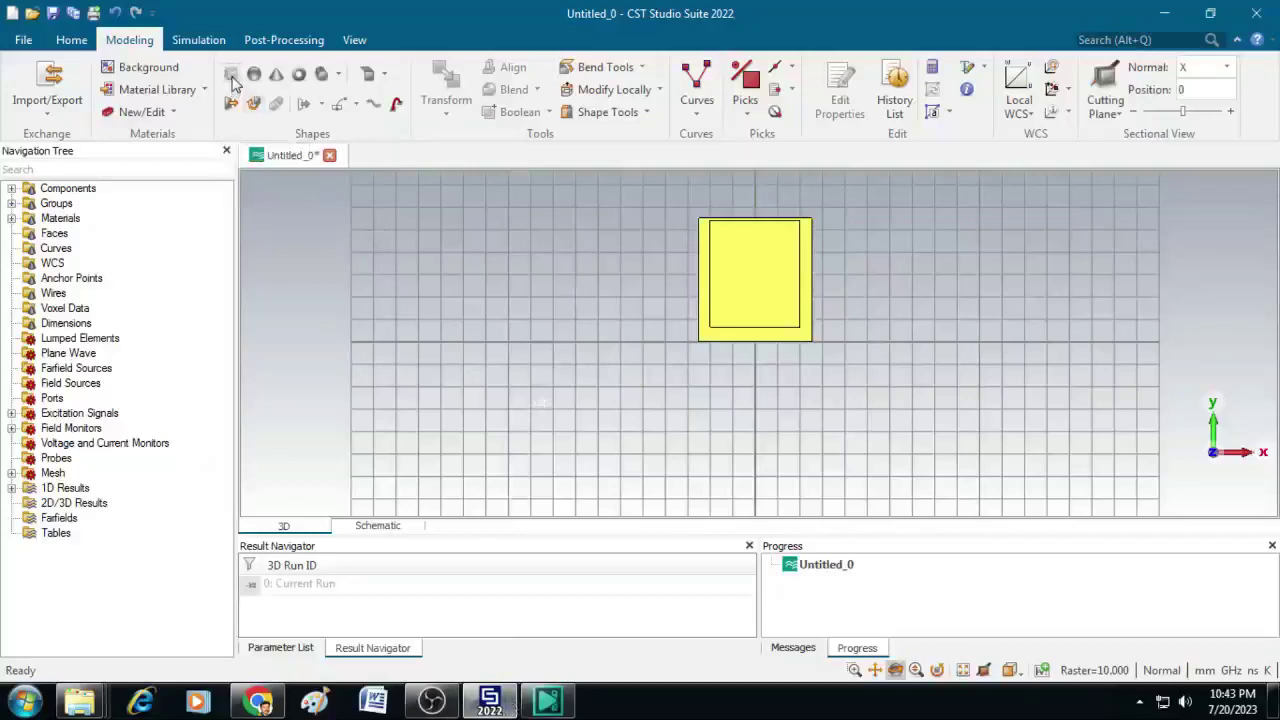
key("Escape")
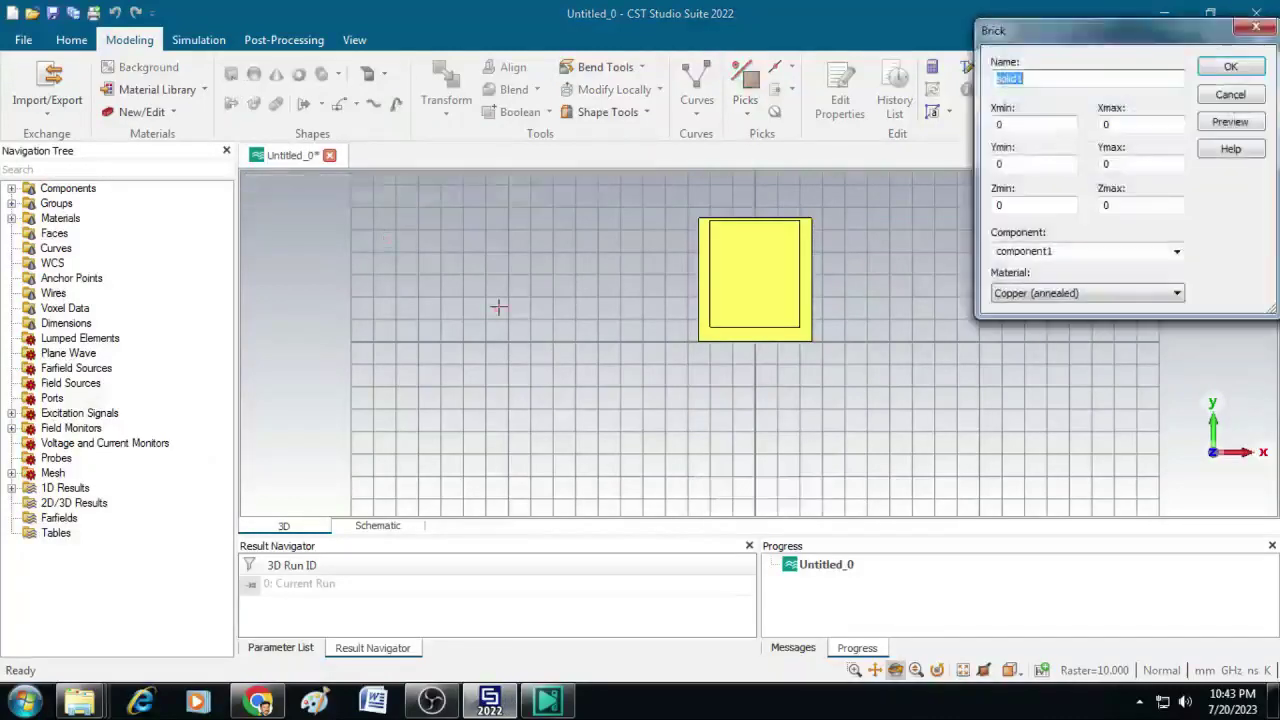
type("Feed1")
double_click(1046, 124)
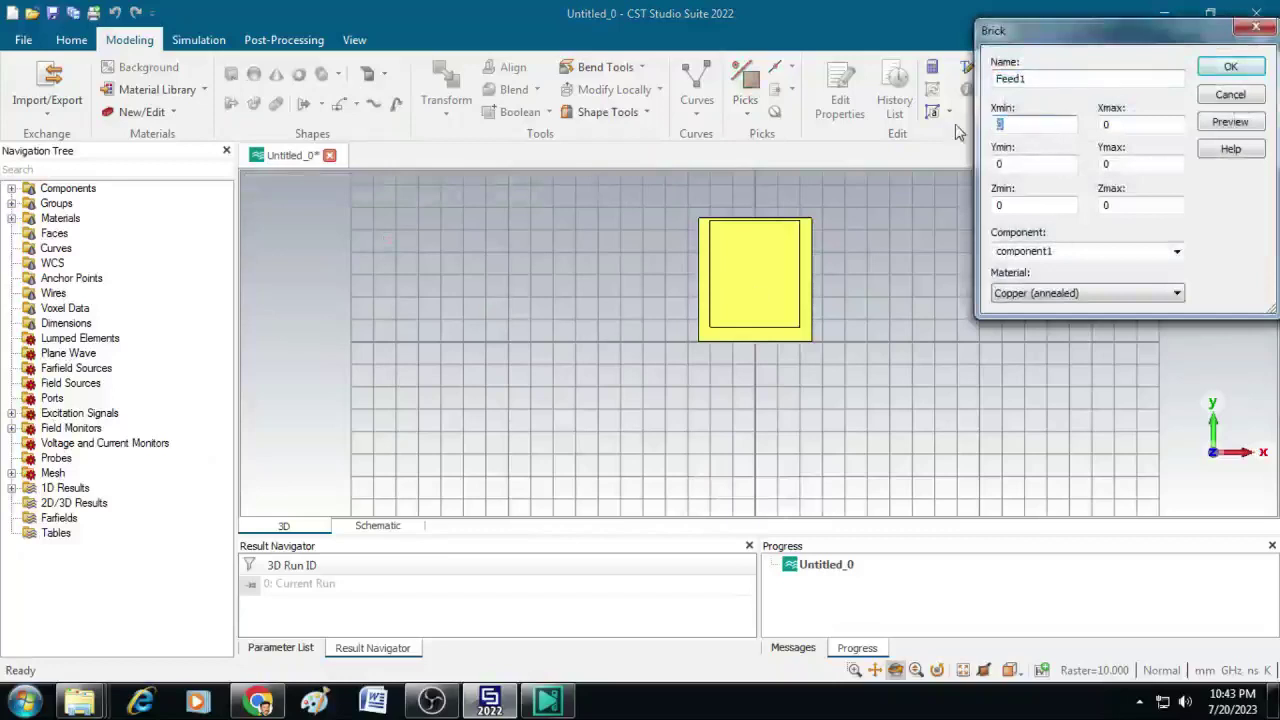
type("-W")
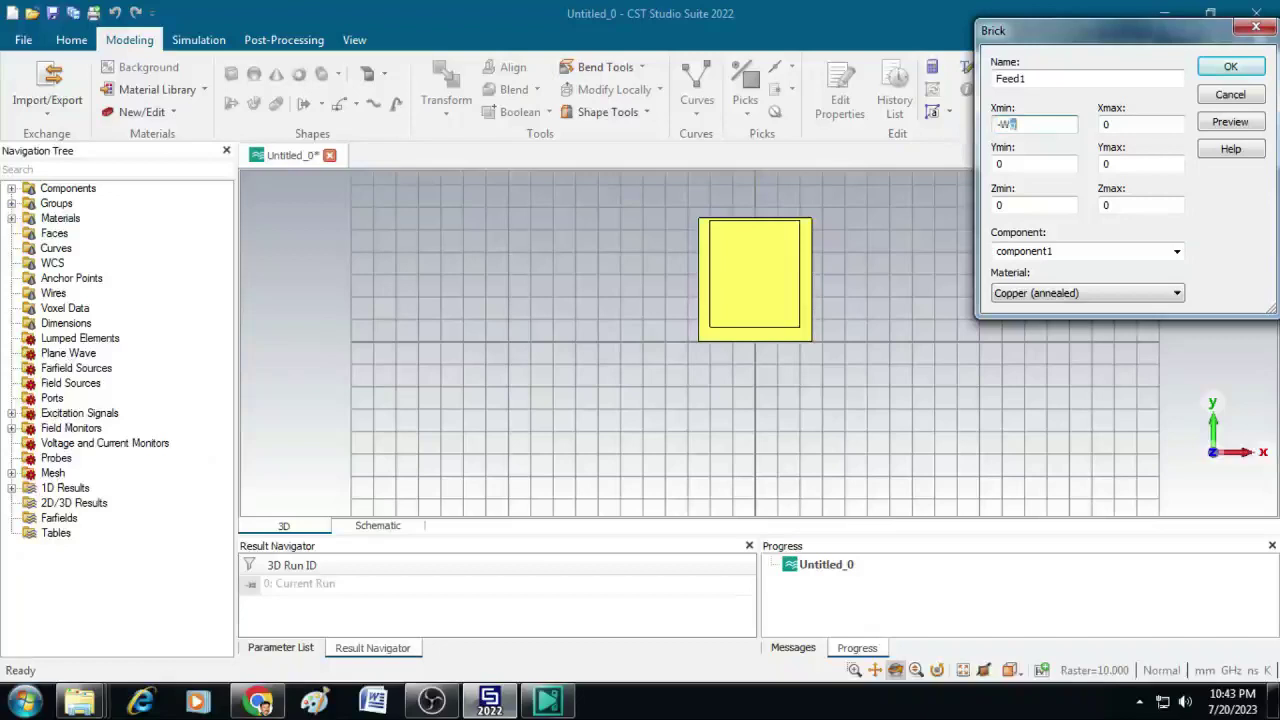
type("f1/2")
key("Tab")
type("Wf1/2")
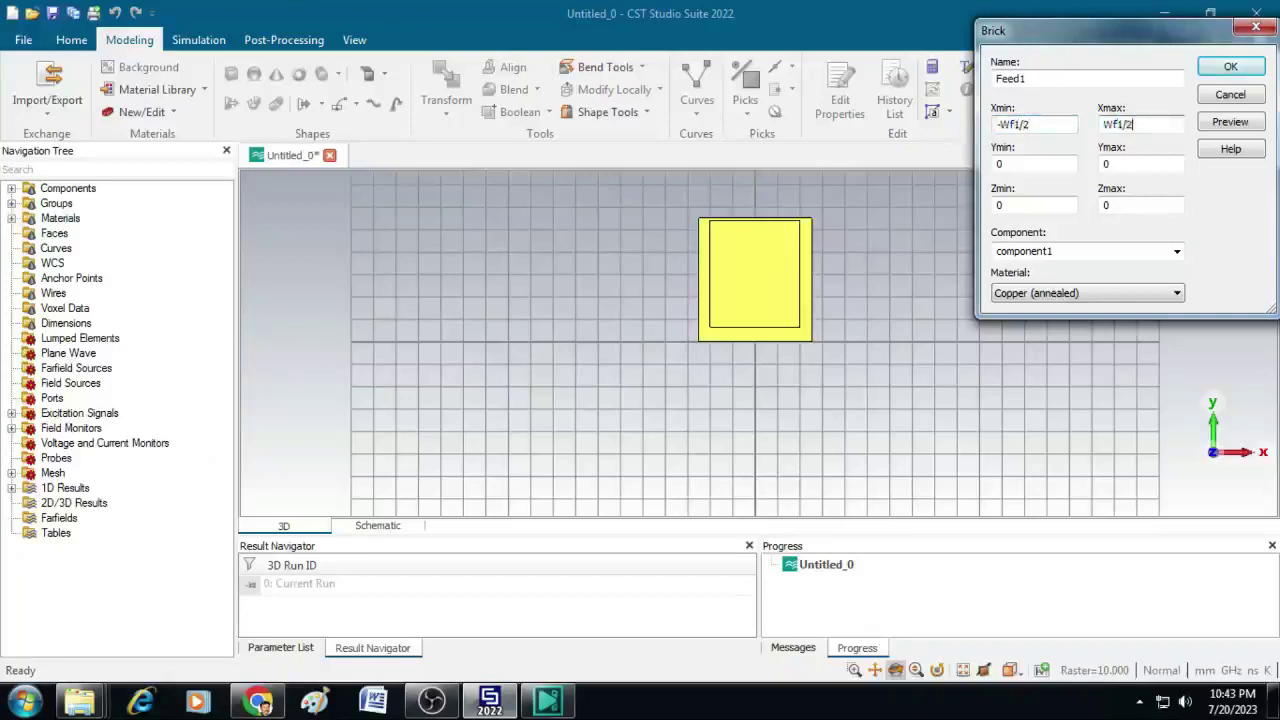
Step: Set the Feed1 brick's extents to Y from 0 to Lf1 and Z from h to h+t
double_click(1030, 164)
type("0")
key("Tab")
type("Lf1")
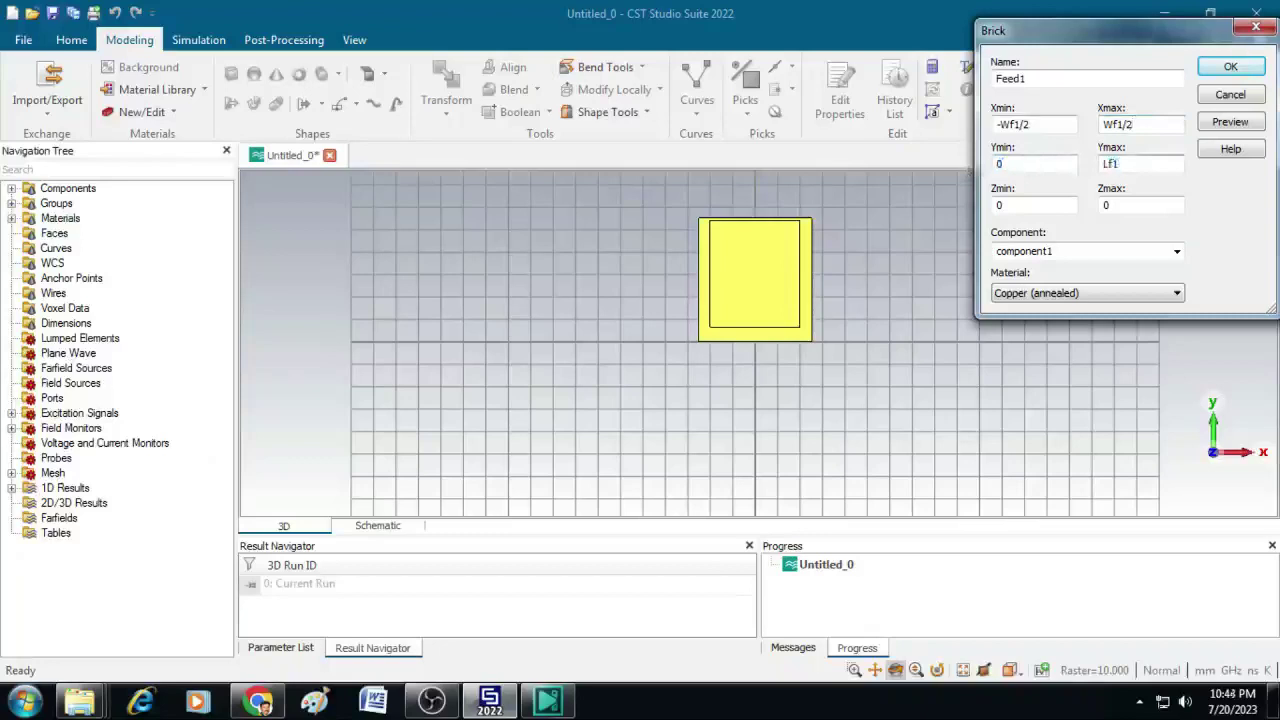
key("Tab")
type("h")
key("Tab")
type("h+t")
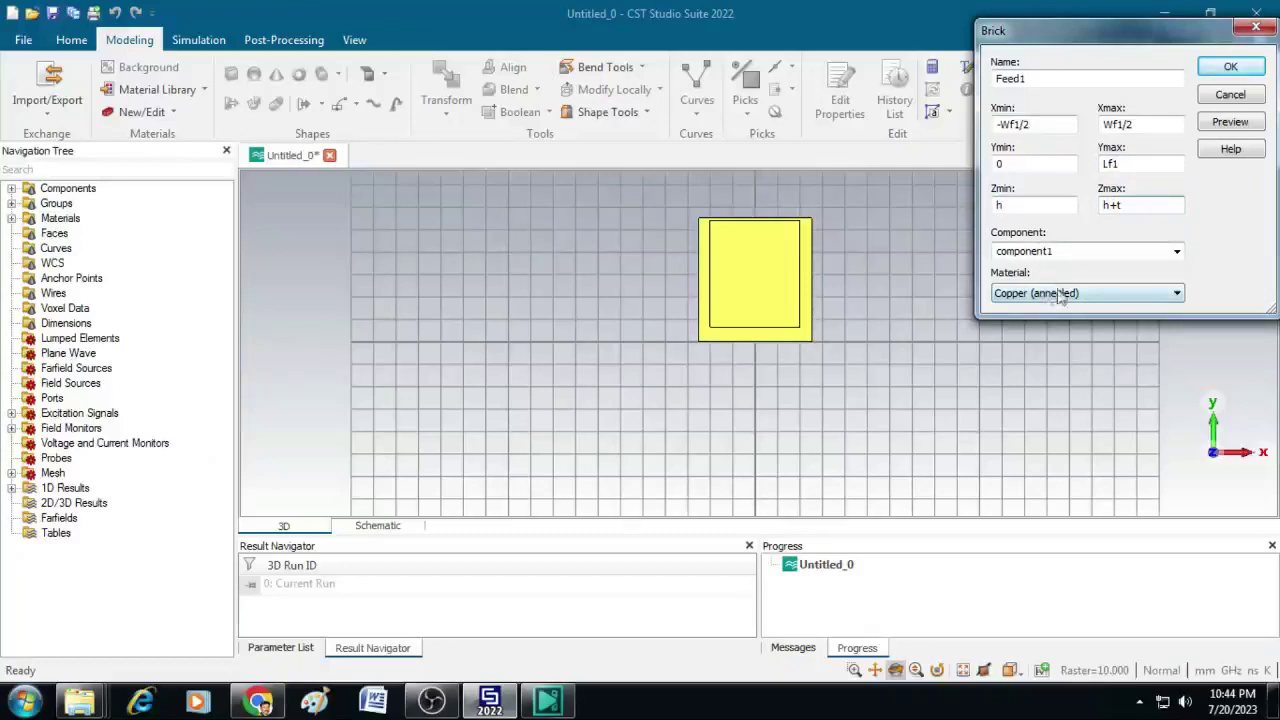
Step: Create the Feed1 brick, defining its missing width parameter Wf1 as 5
left_click(1218, 70)
left_click(1106, 187)
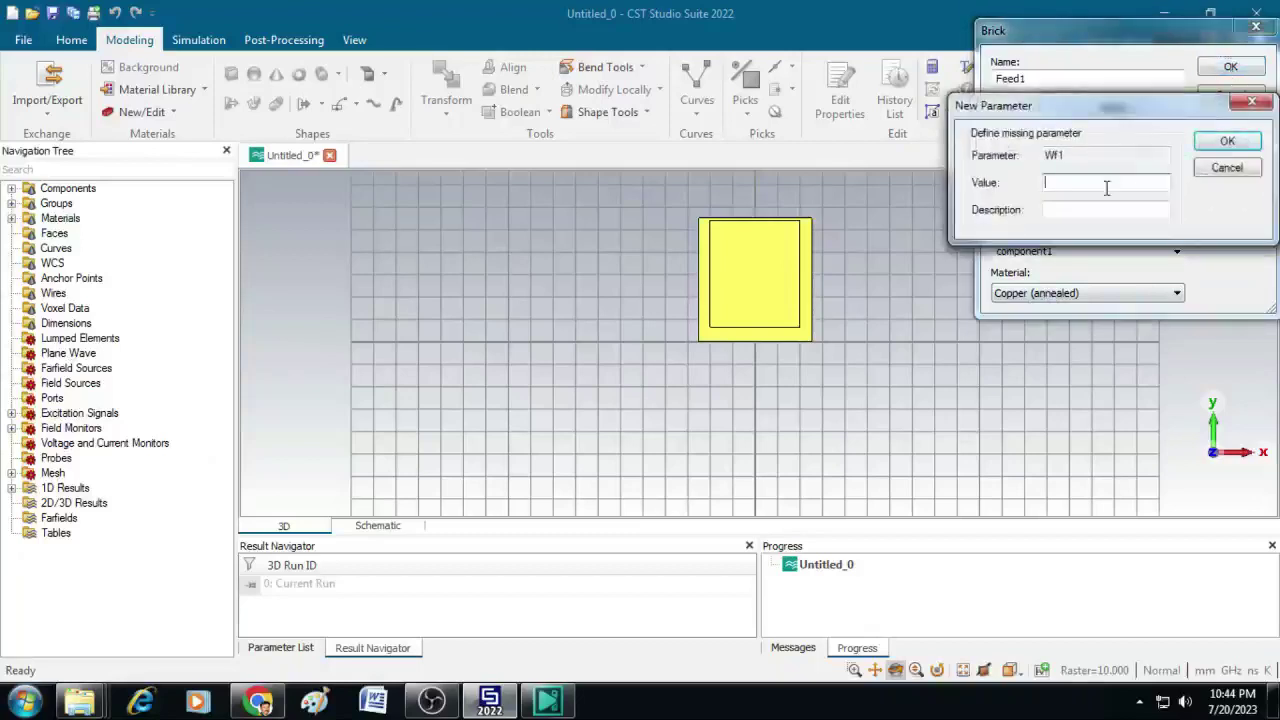
type("5")
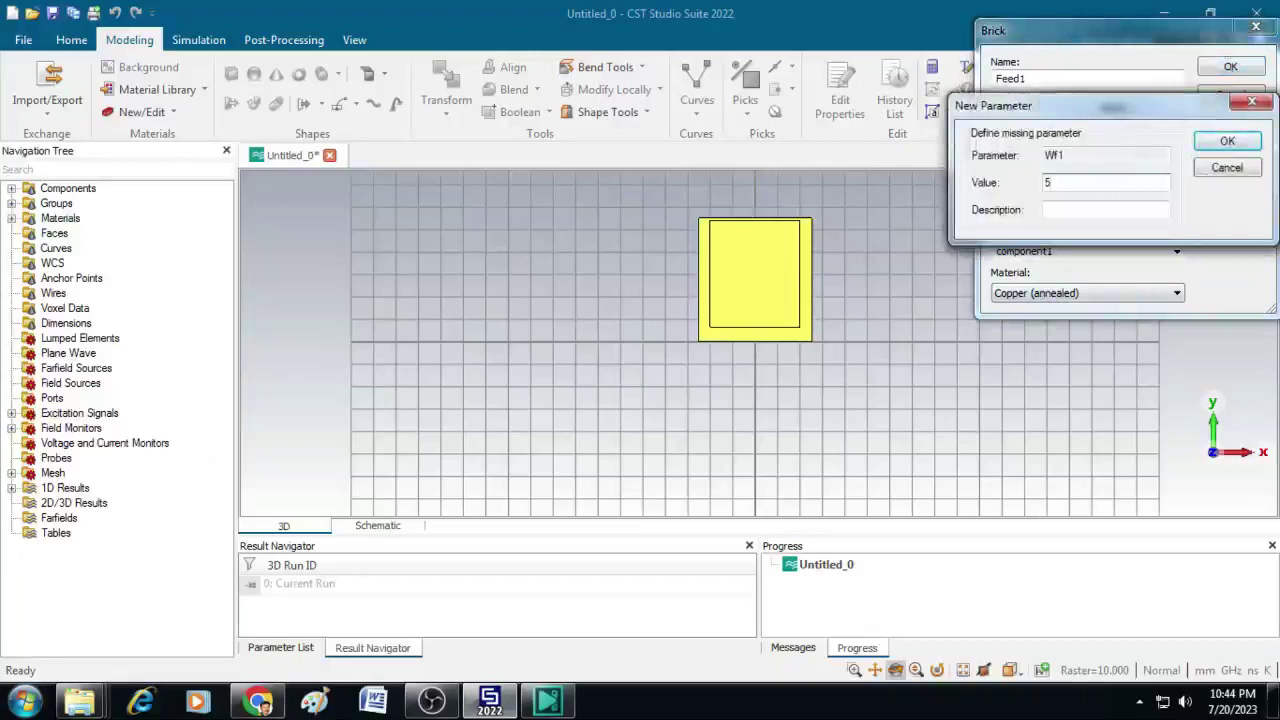
left_click(1227, 140)
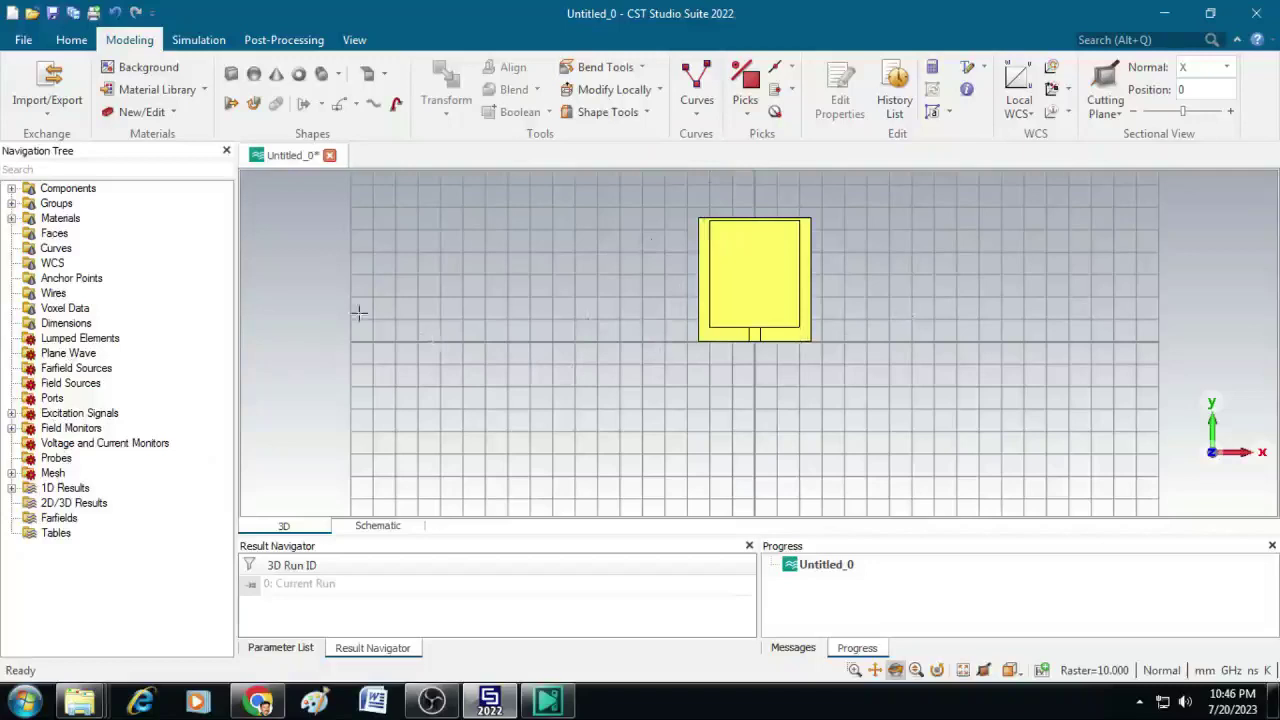
Step: Merge Feed1 into Patch1 within component1 using a Boolean Add, and clear the selection
double_click(26, 190)
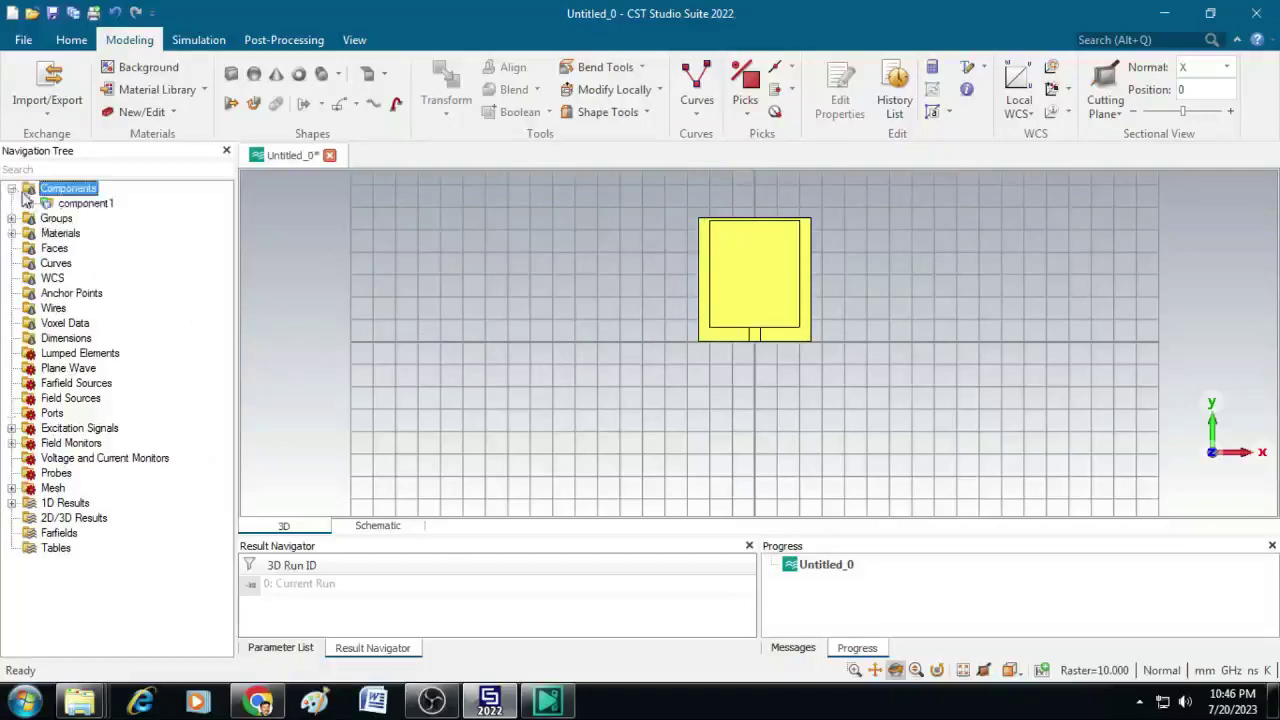
left_click(29, 203)
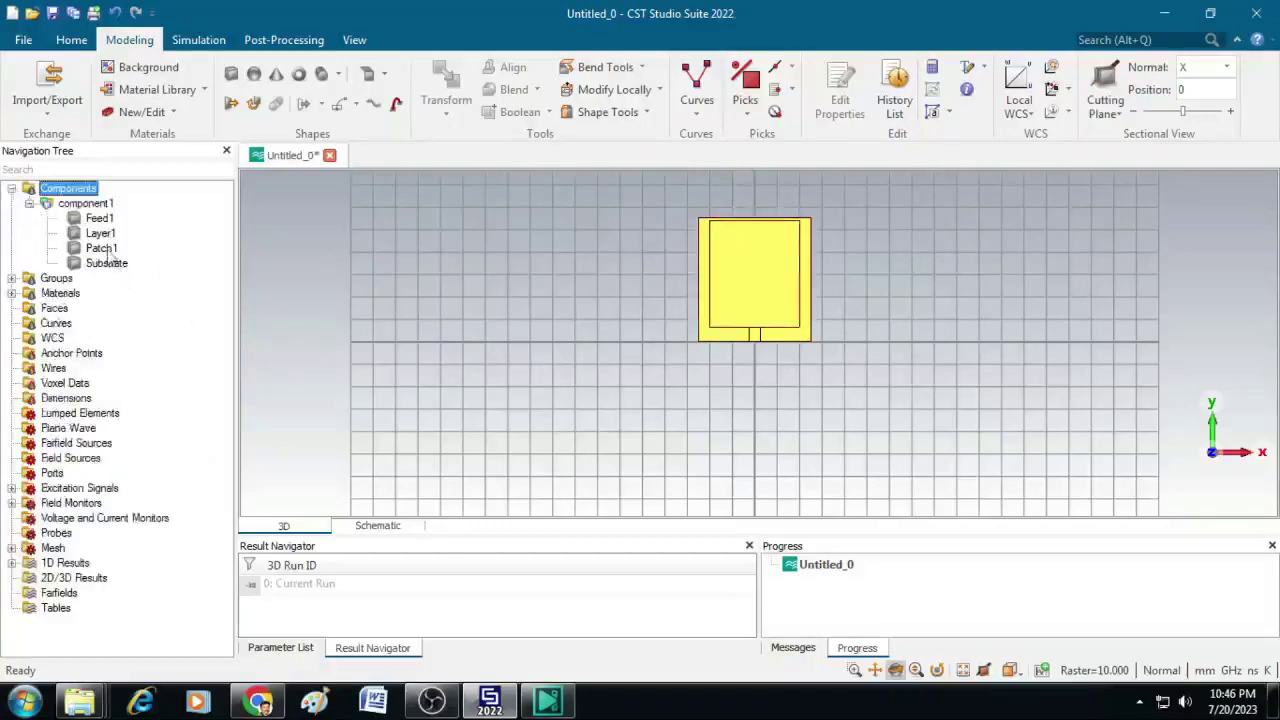
left_click(105, 248)
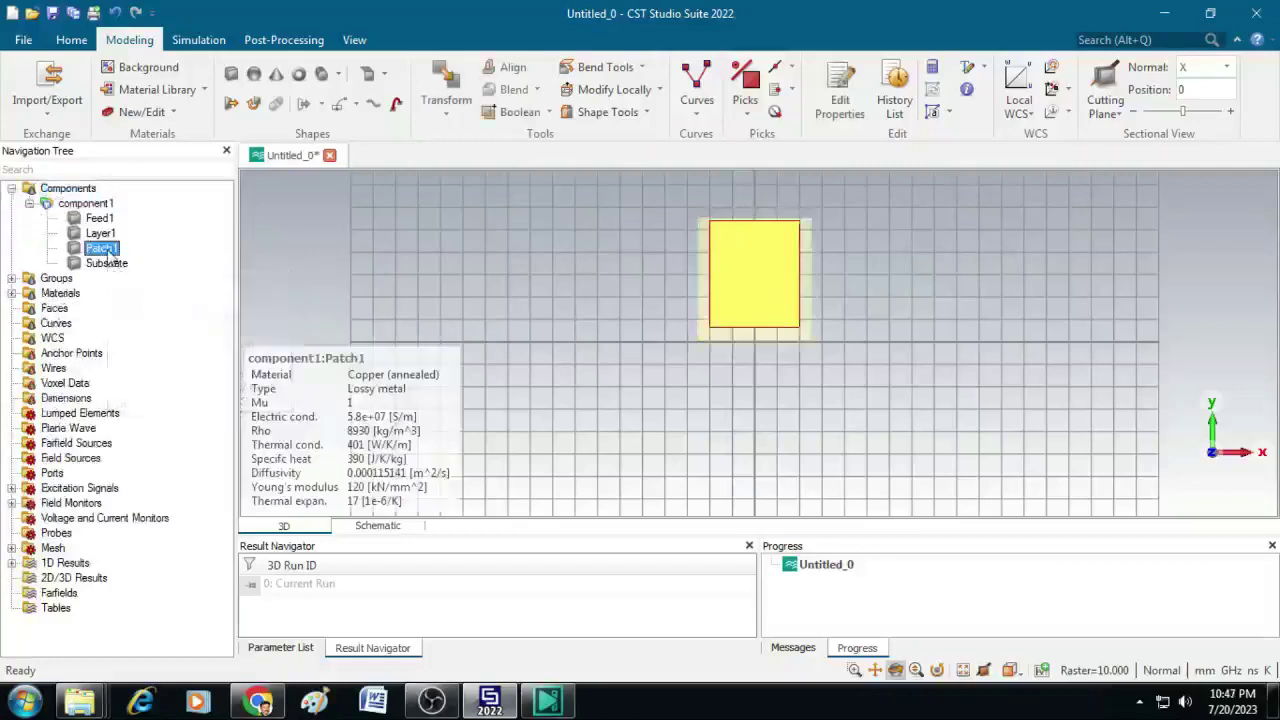
left_click(545, 112)
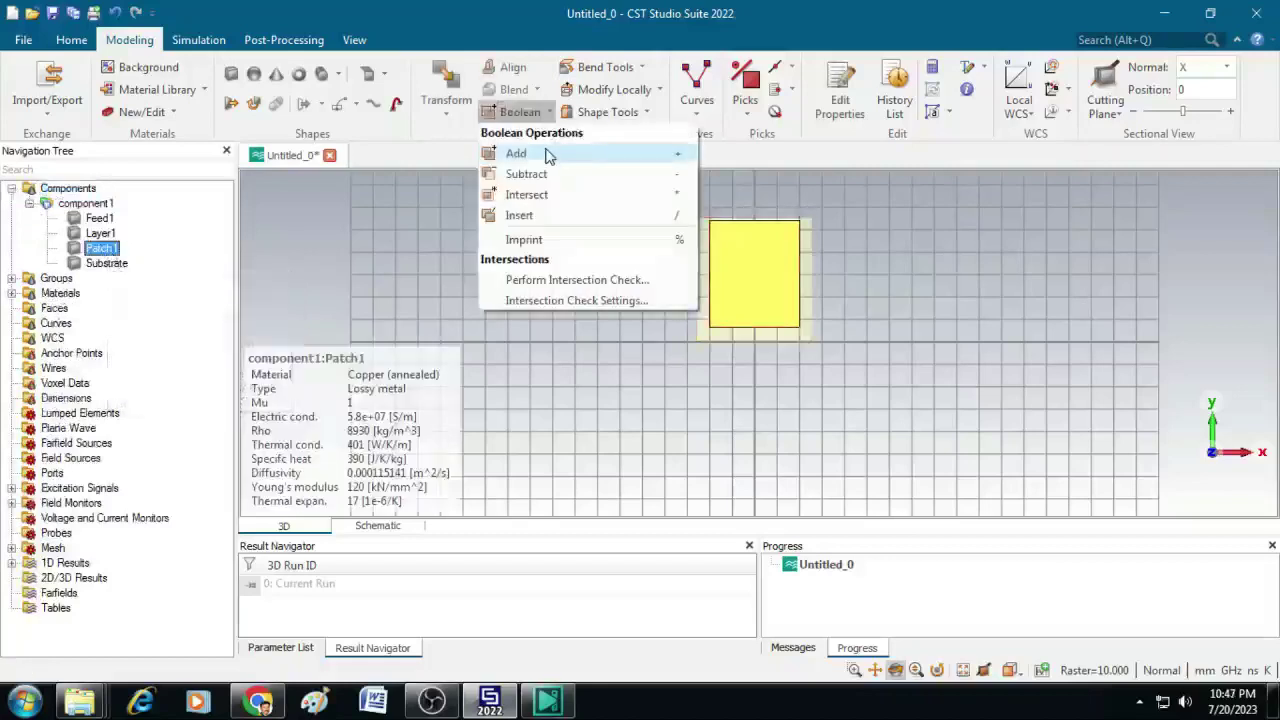
left_click(517, 153)
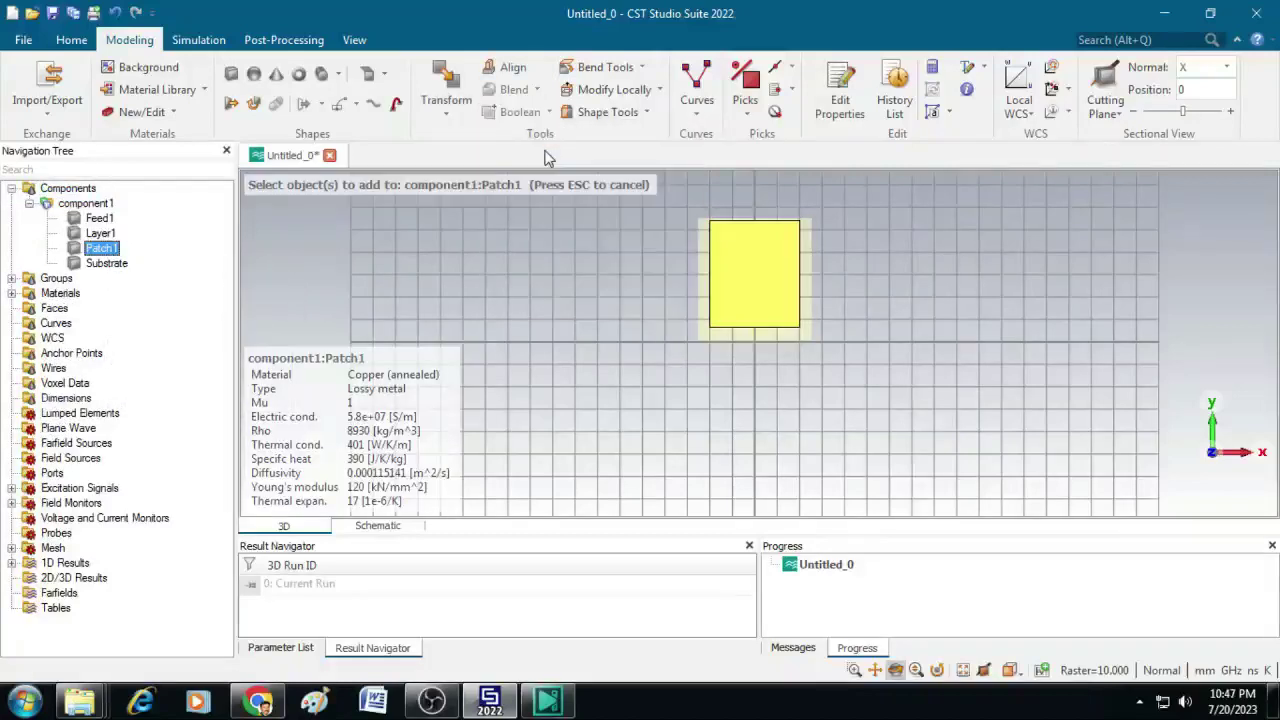
left_click(112, 223)
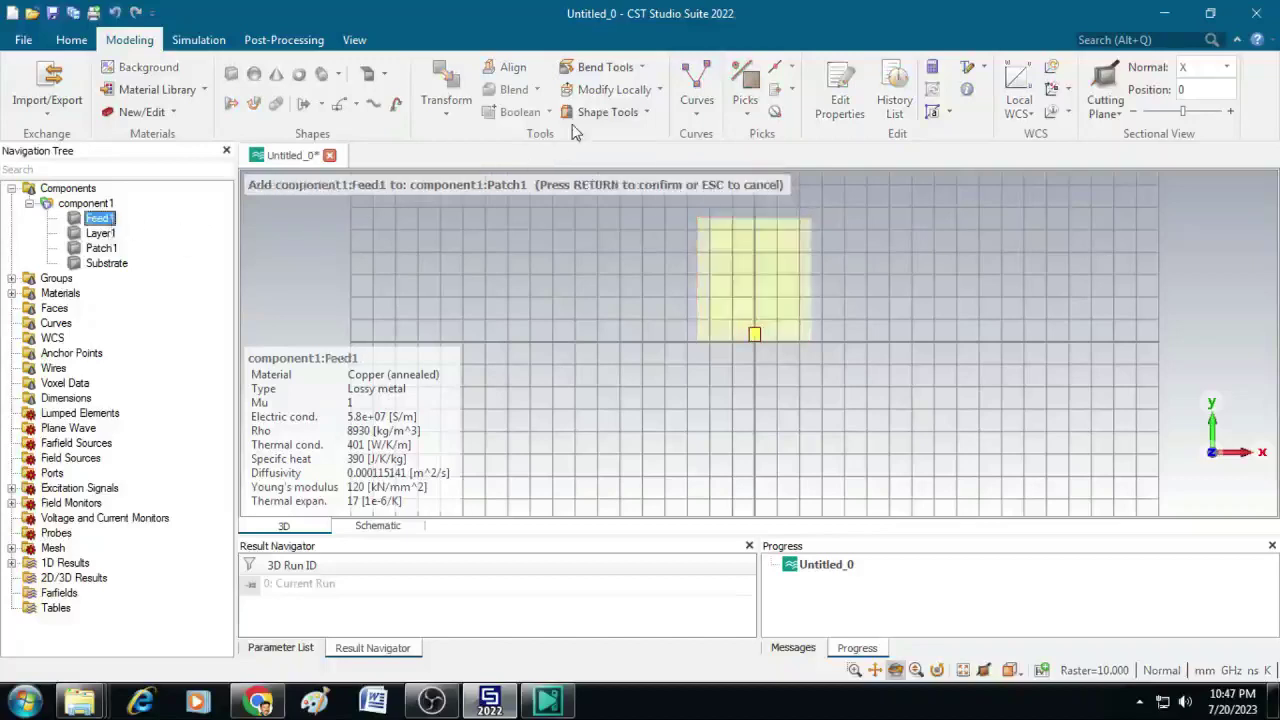
key("Return")
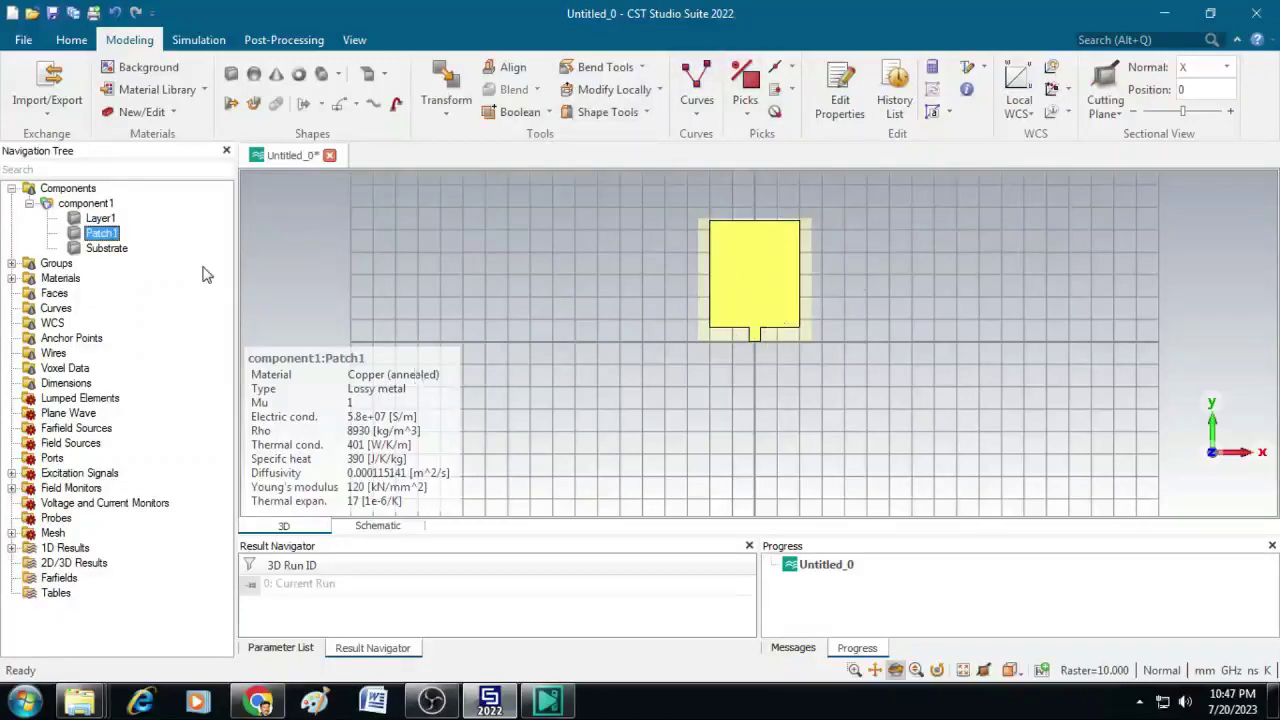
left_click(441, 262)
Step: Subtract the merged Patch1 shape from Layer1 with a Boolean Subtract
left_click(108, 220)
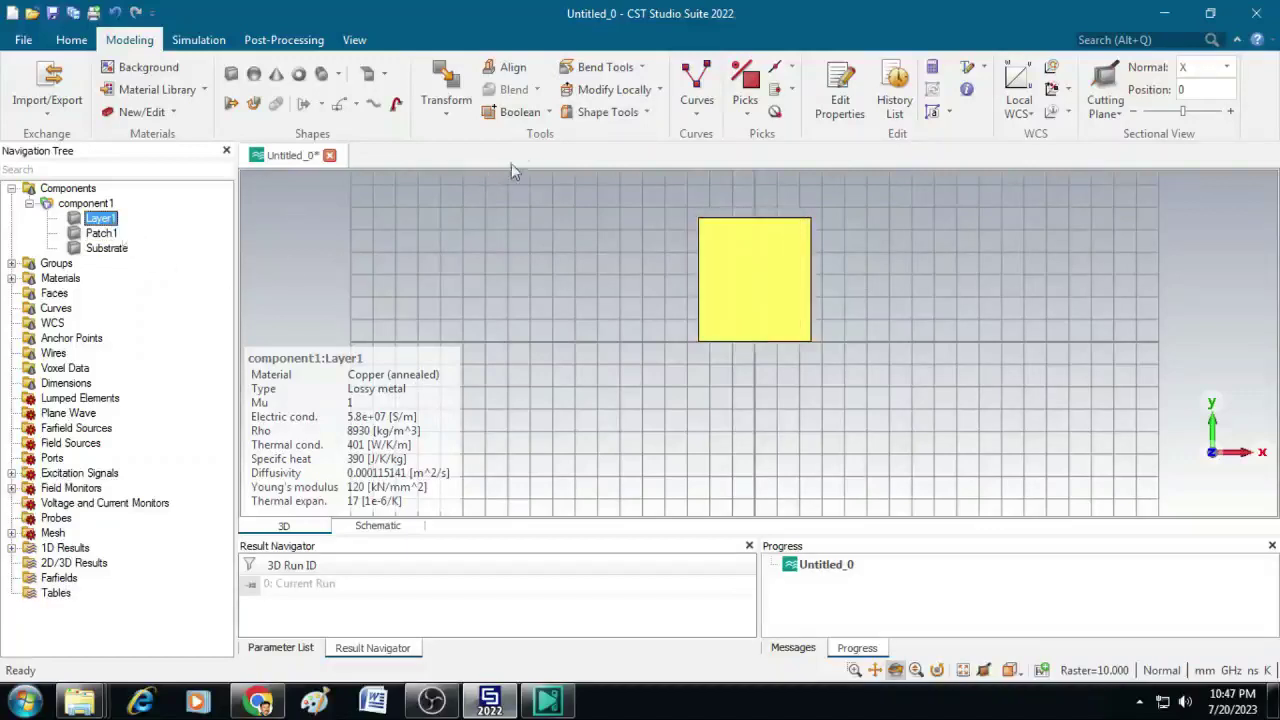
left_click(552, 115)
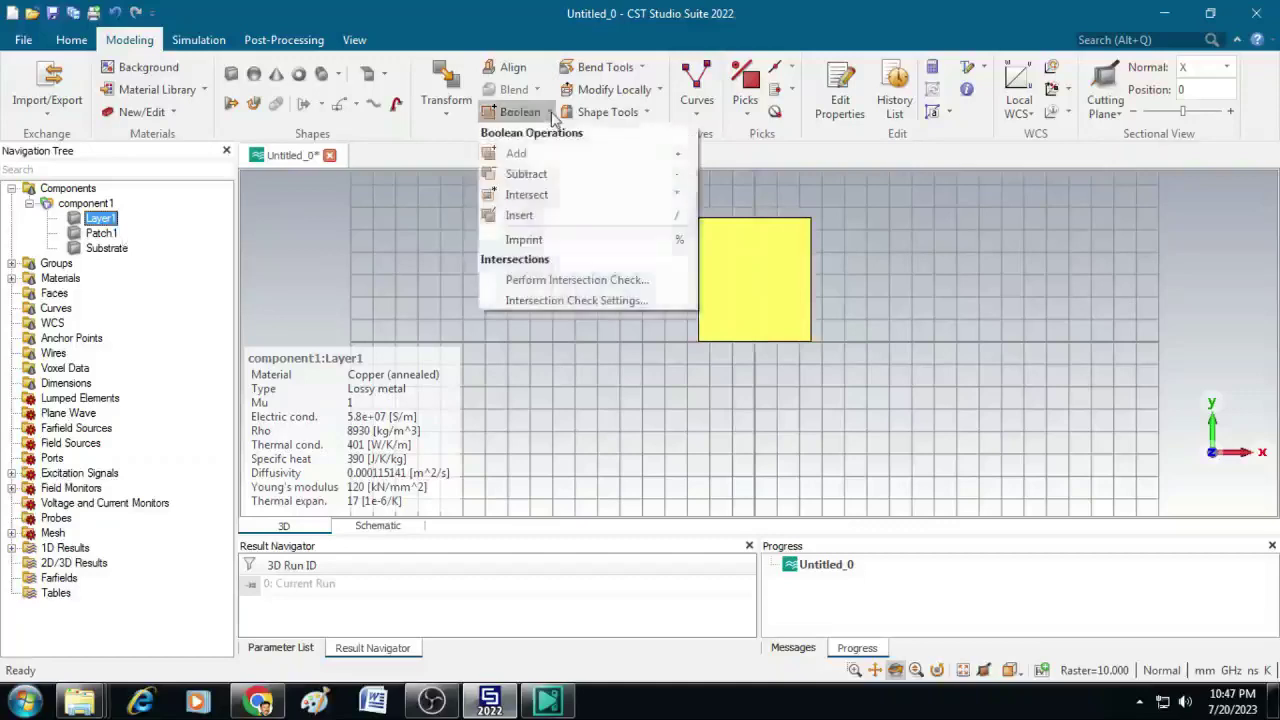
left_click(525, 174)
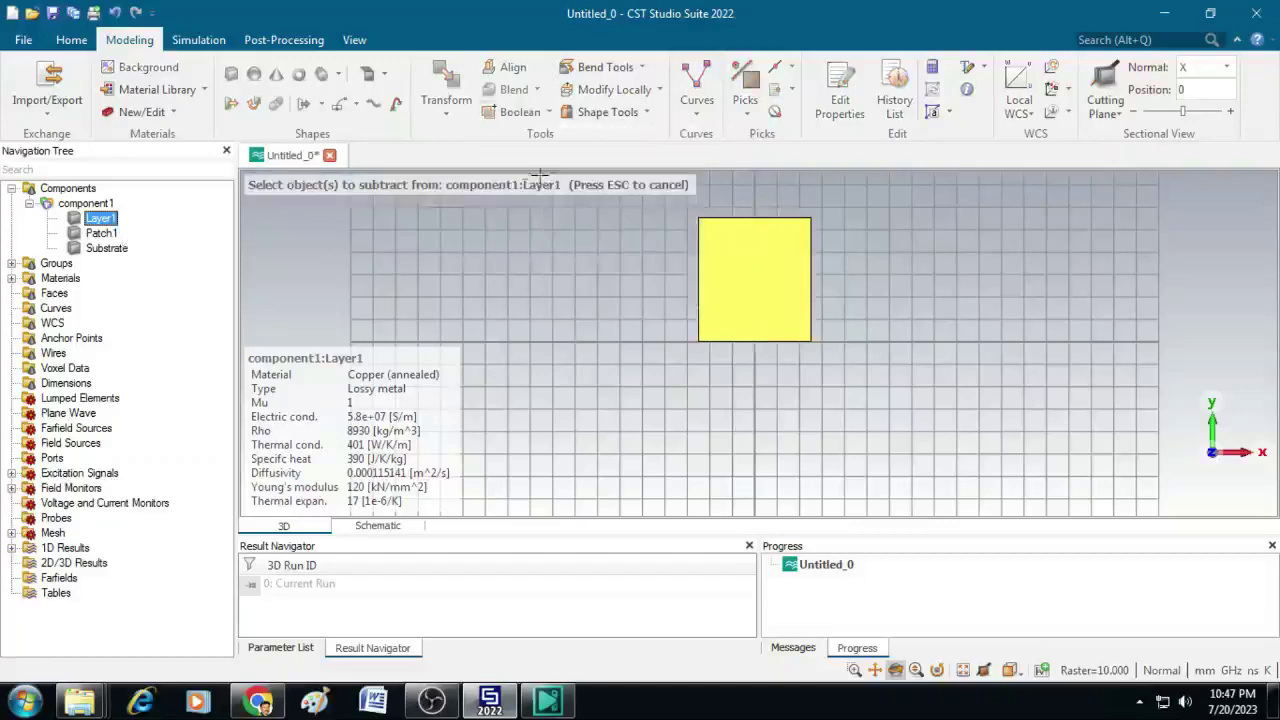
left_click(106, 235)
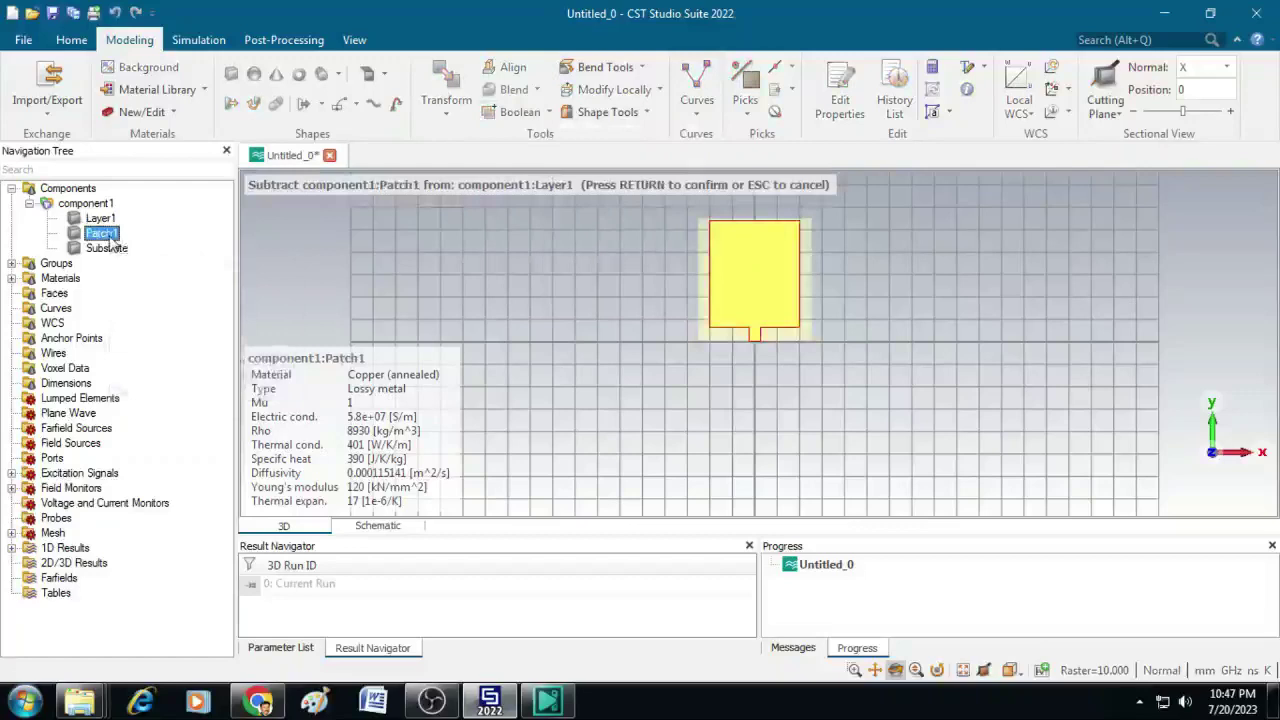
key("Return")
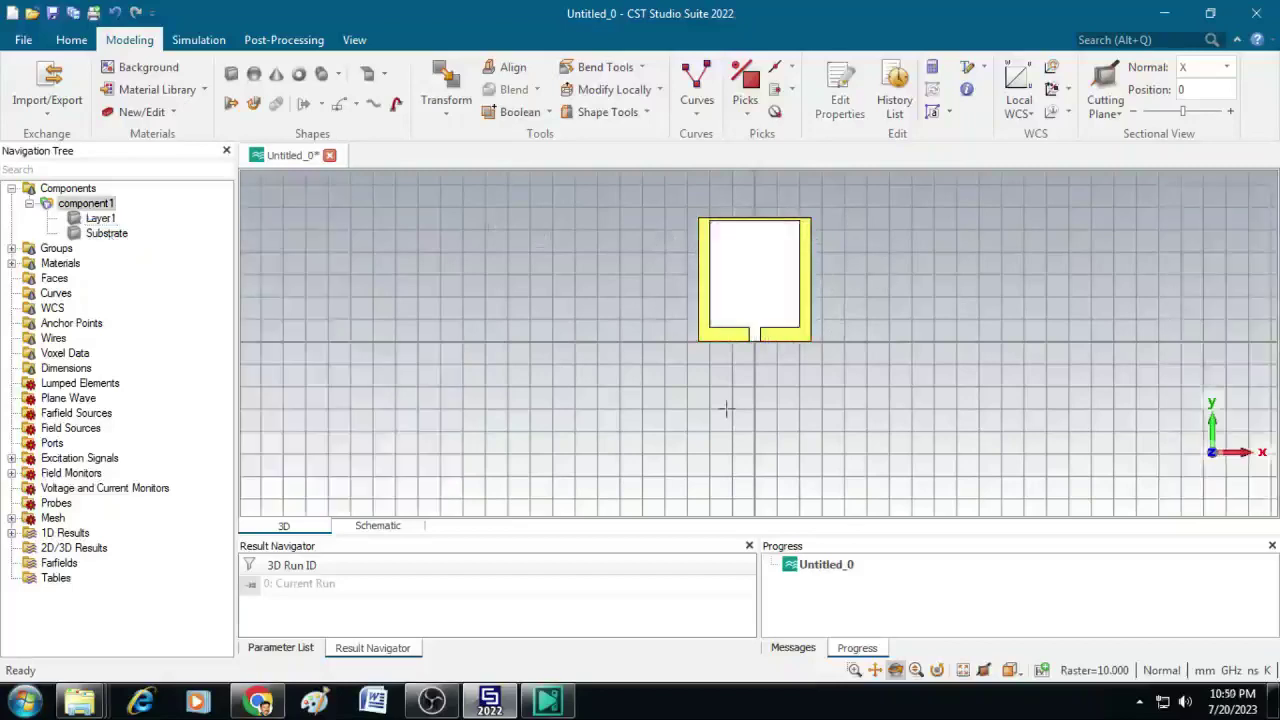
Step: Start a new numerically defined brick named Patch and set its X extents from -Wp/2 to Wp/2
left_click(231, 75)
key("Escape")
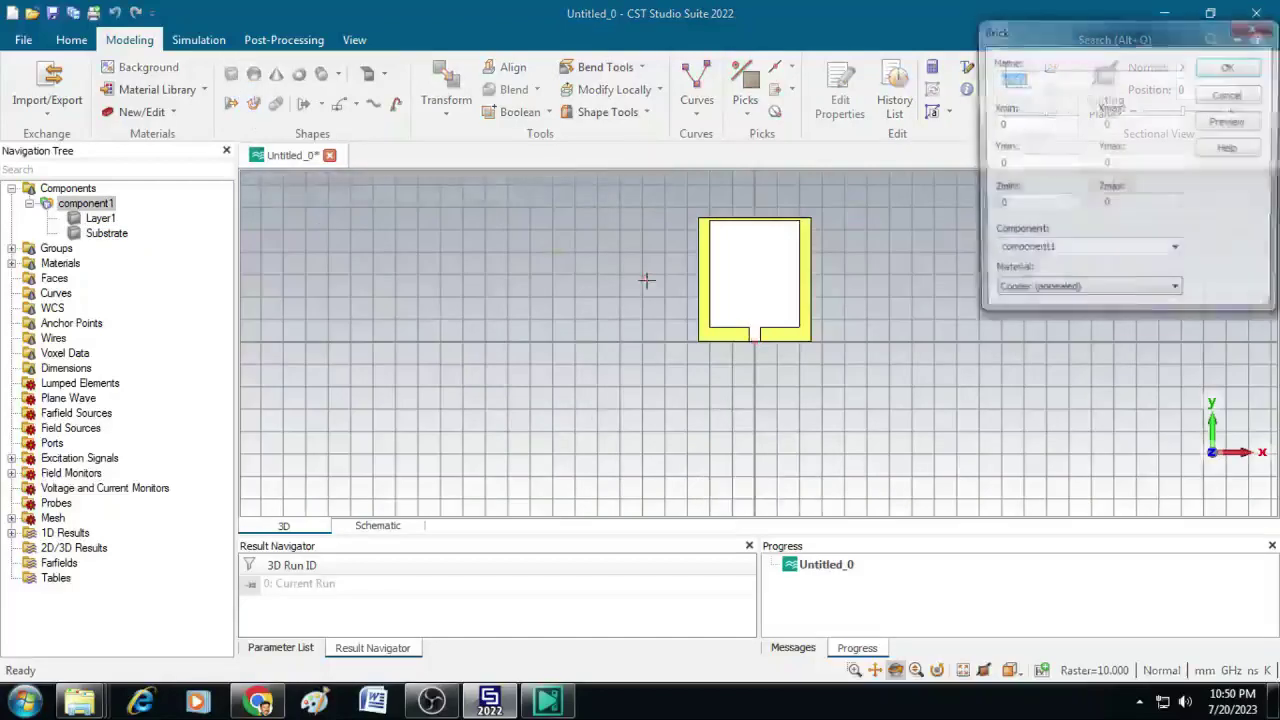
type("Patch")
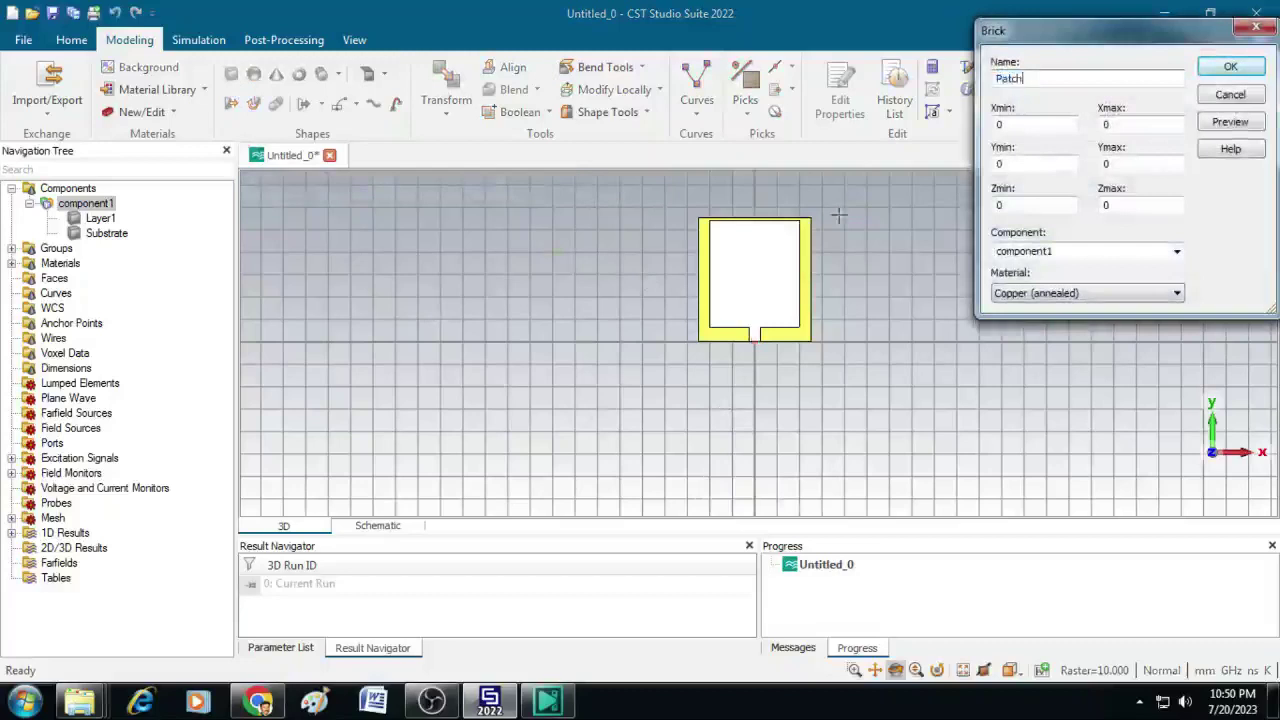
key("Tab")
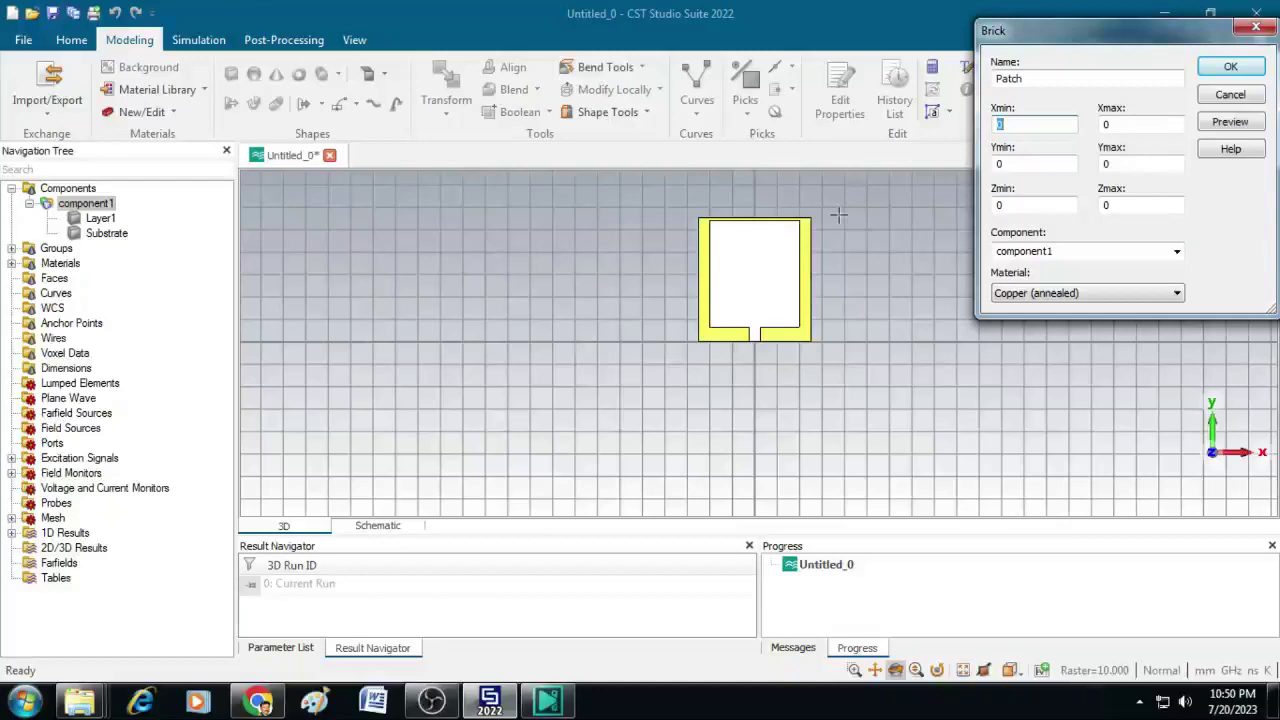
type("-Wp/2")
key("Tab")
type("W")
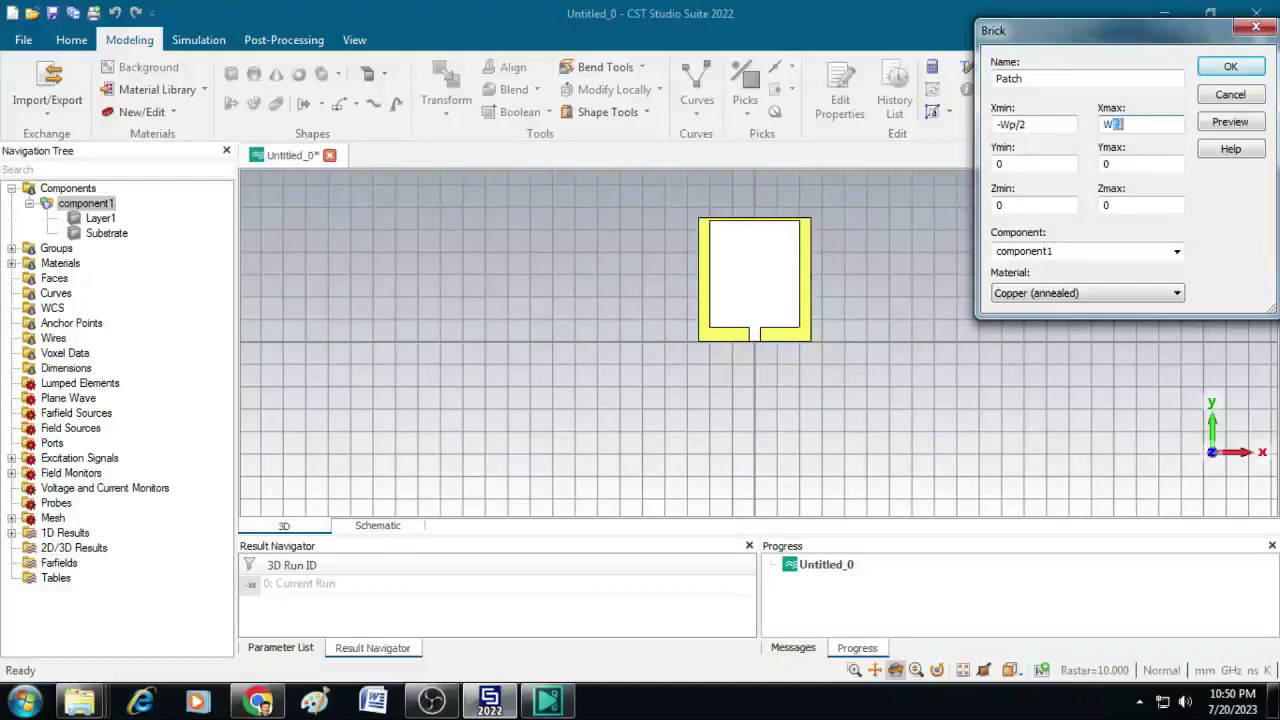
type("p/2")
Step: Set the Patch brick's extents to Y from Lf to Lf+Lp and Z from h to h+t
double_click(1000, 164)
type("Lf")
key("Tab")
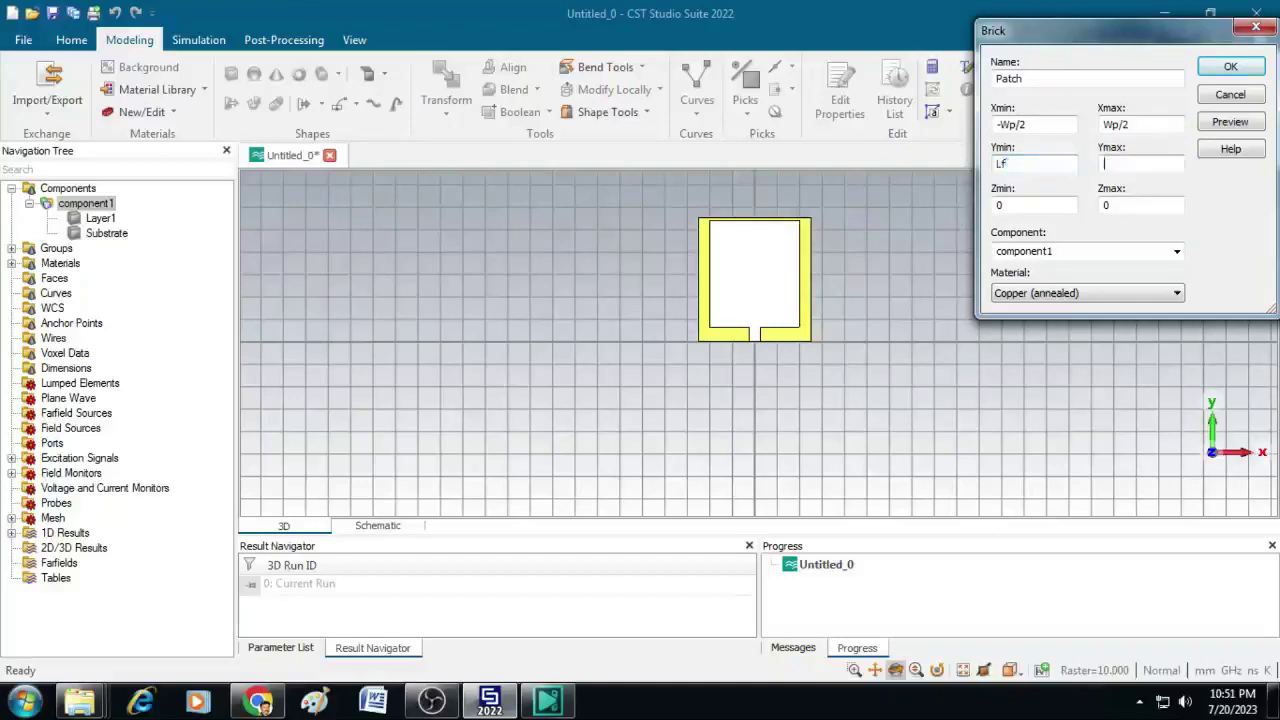
type("Lf+Lp")
double_click(1012, 204)
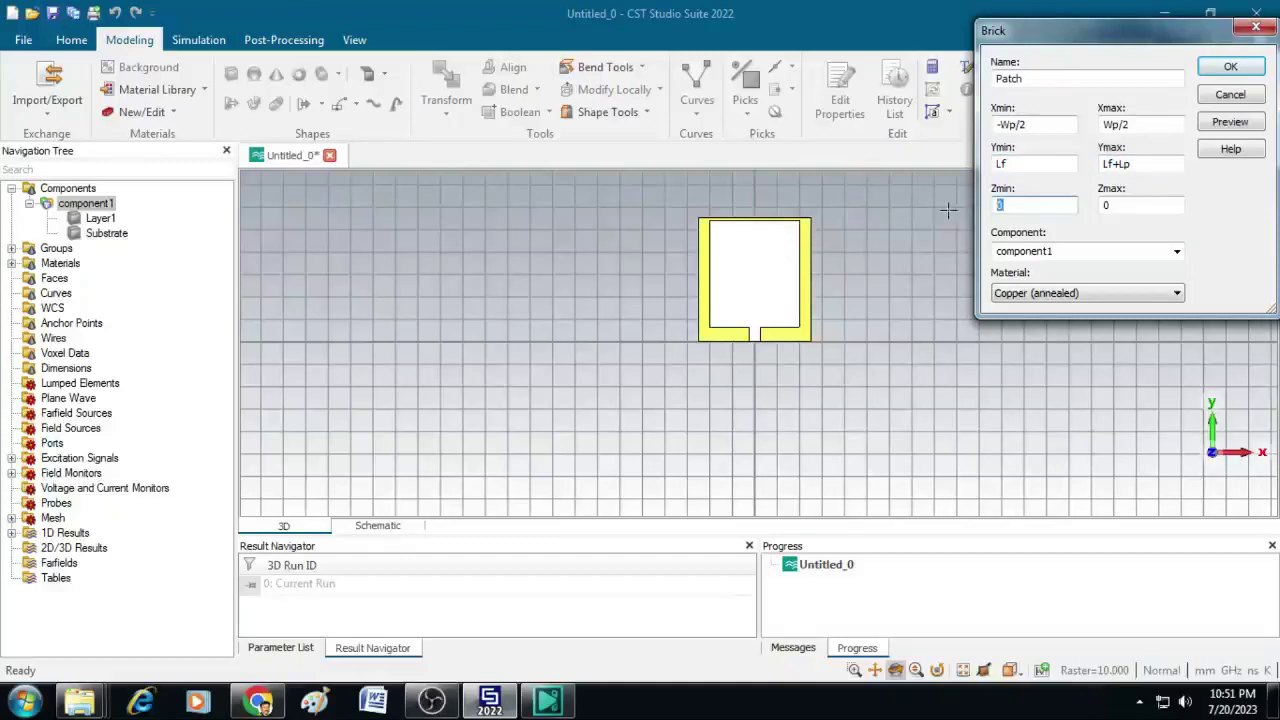
type("h")
key("Tab")
type("h+")
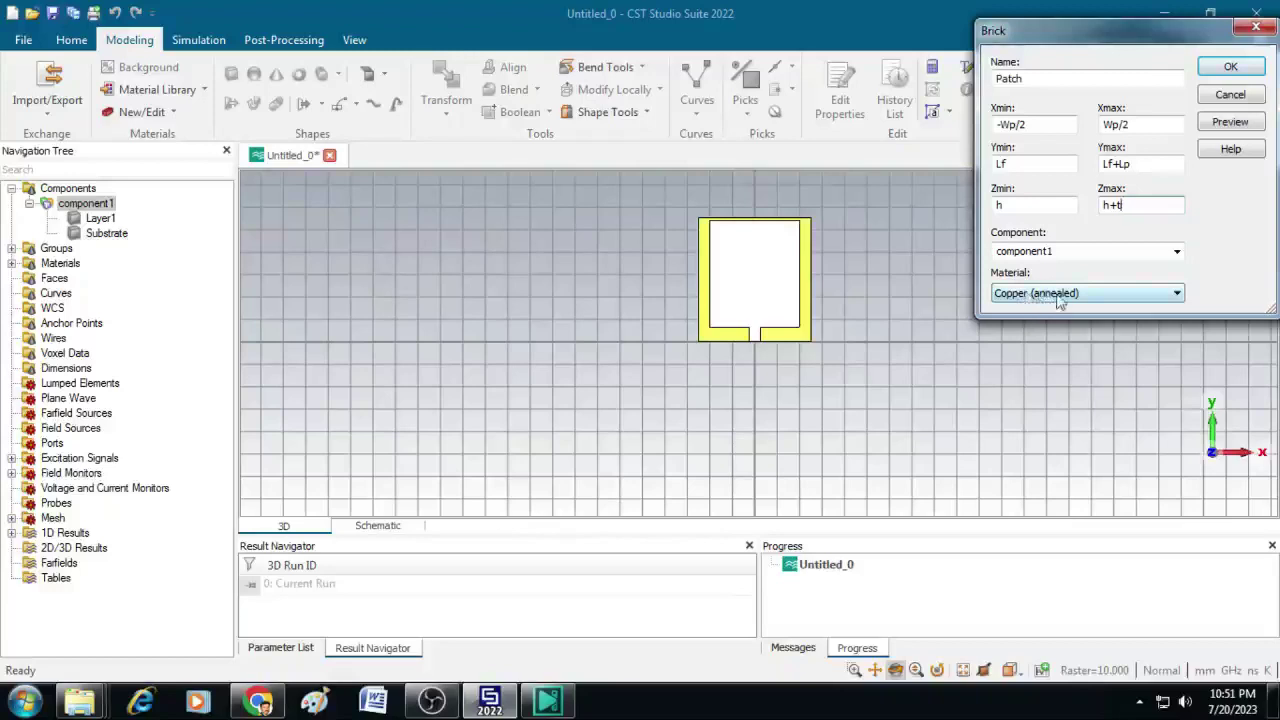
Step: Create the Patch brick, defining its missing parameters as Wp = 38, Lf = 7.5 and Lp = 45.7
left_click(1231, 67)
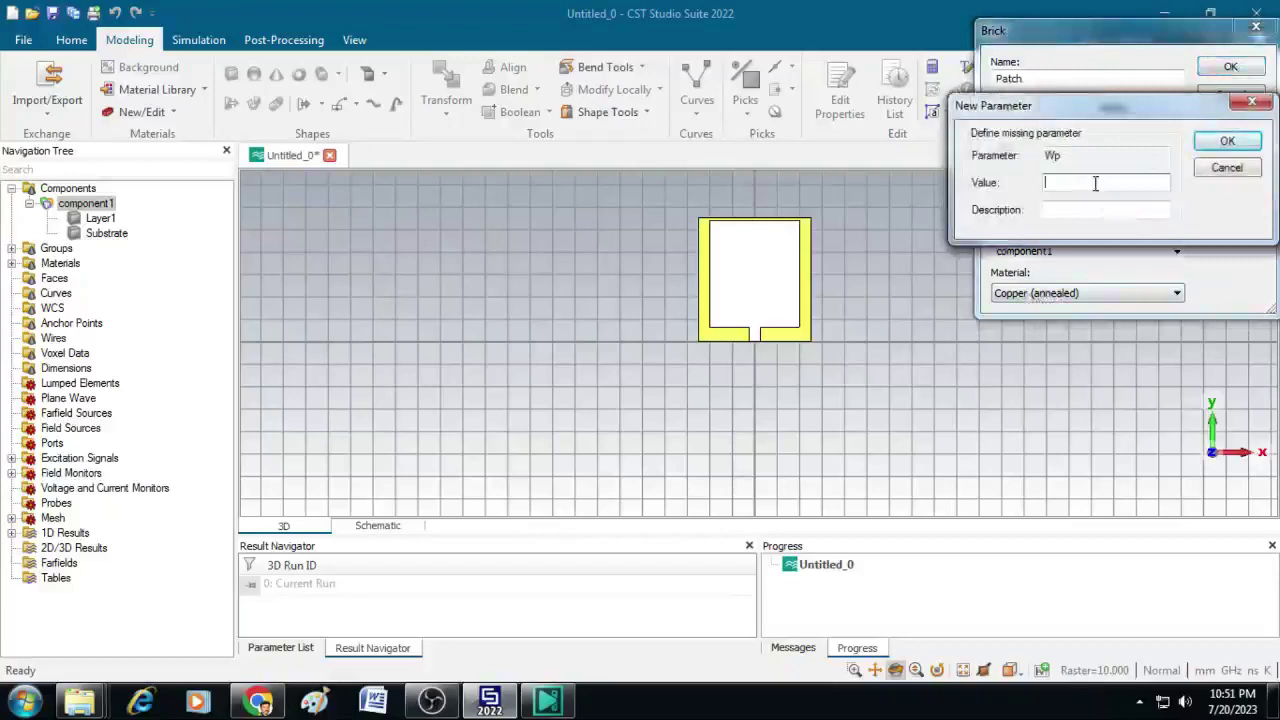
type("3")
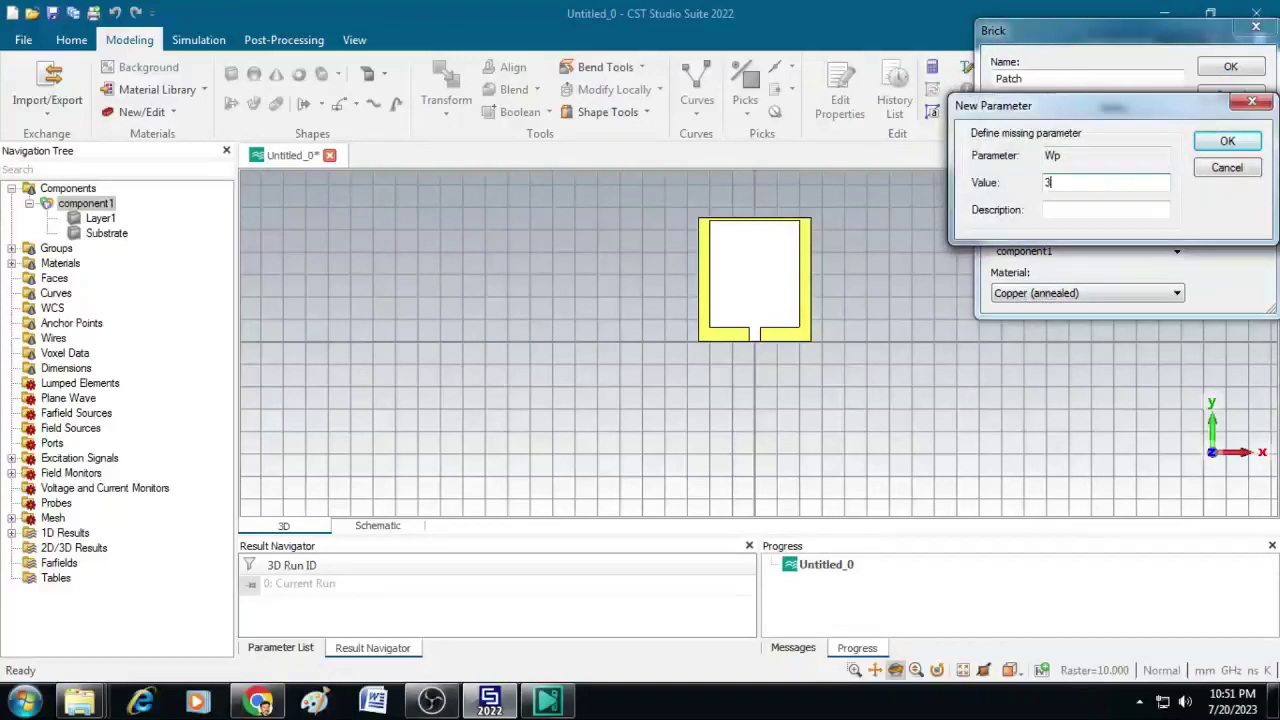
type("8")
left_click(1225, 143)
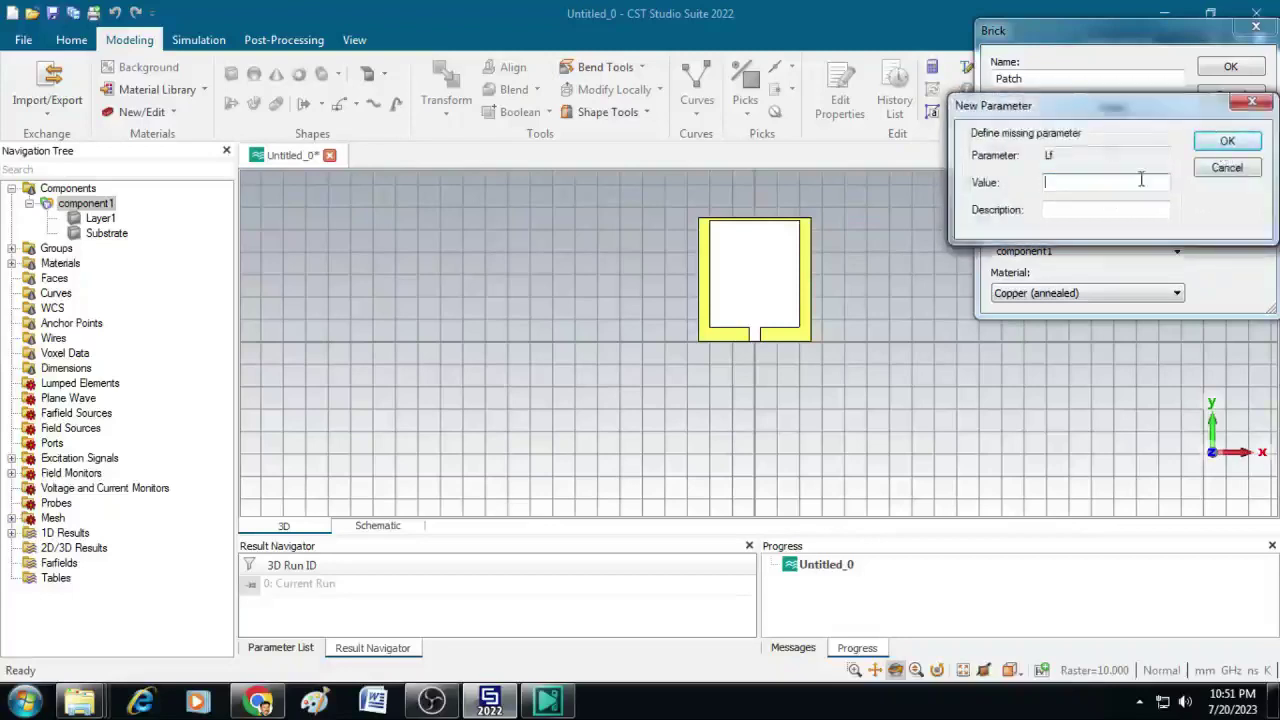
type("7.5")
left_click(1226, 142)
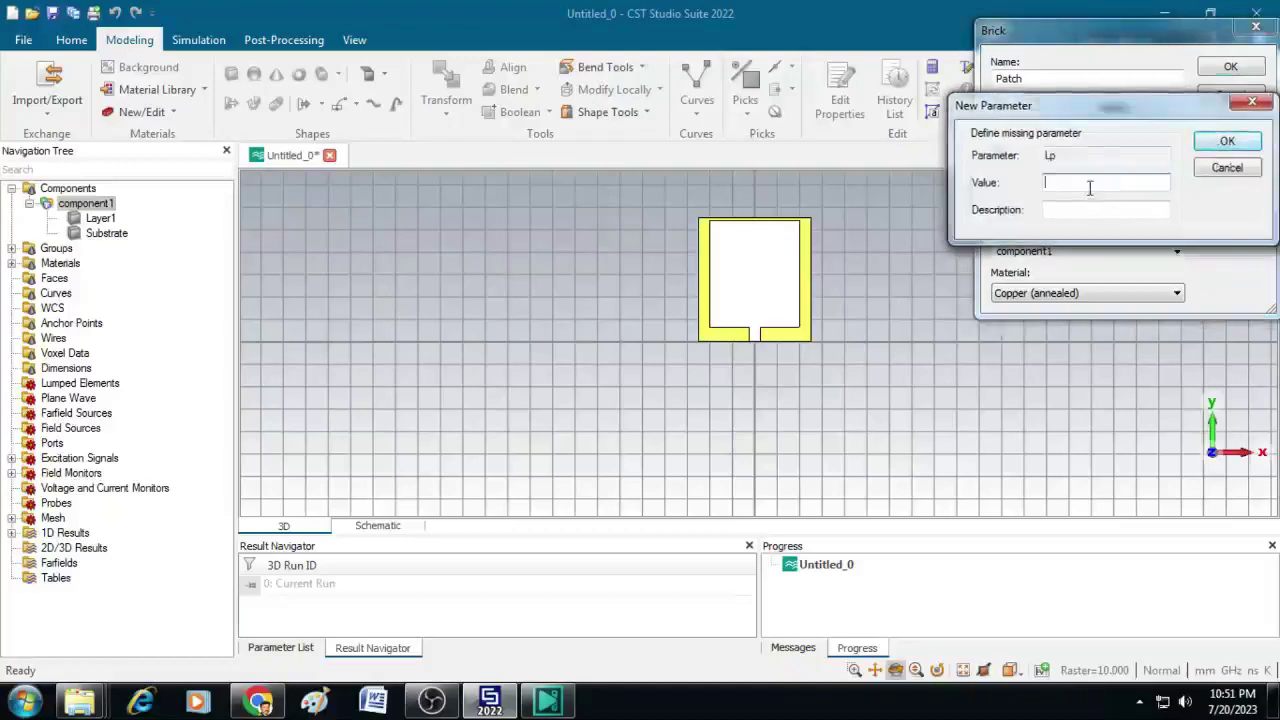
type("45.7")
left_click(1229, 143)
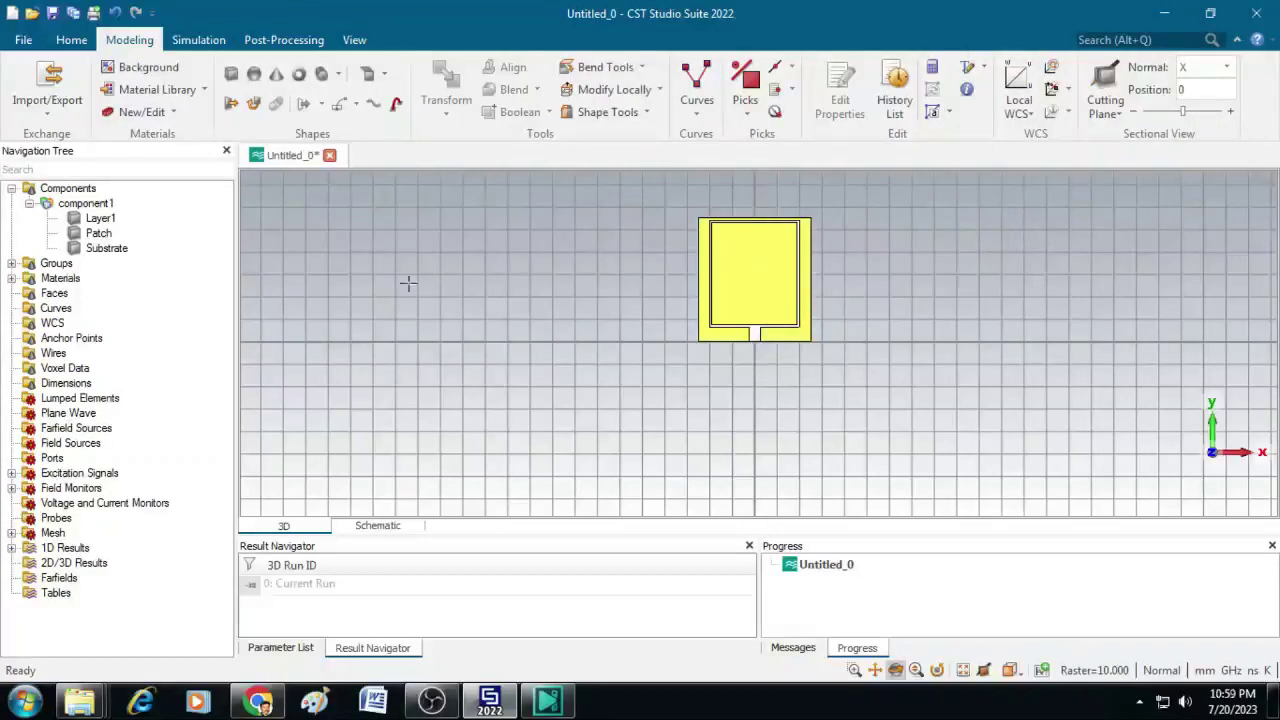
Step: Start a new numerically defined brick named Feed and set its X extents from -Wf/2 to Wf/2
left_click(231, 74)
key("Escape")
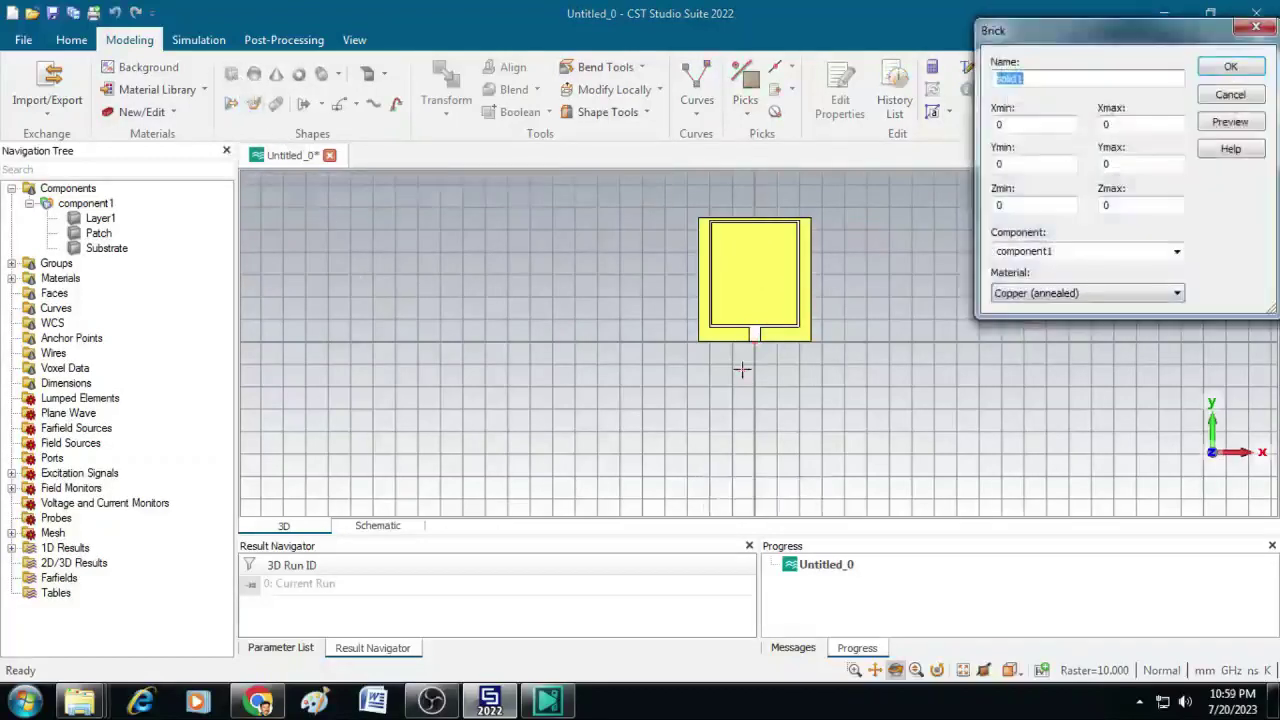
type("Feed")
double_click(1030, 124)
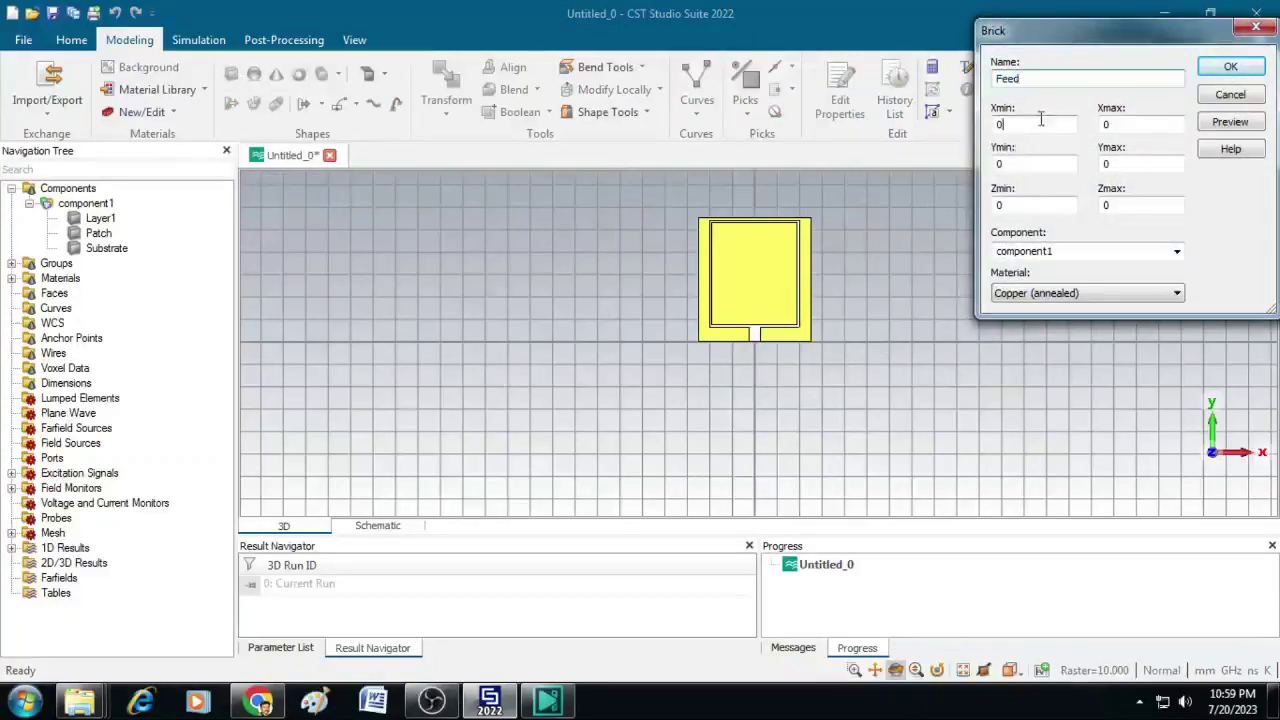
type("-Wf/")
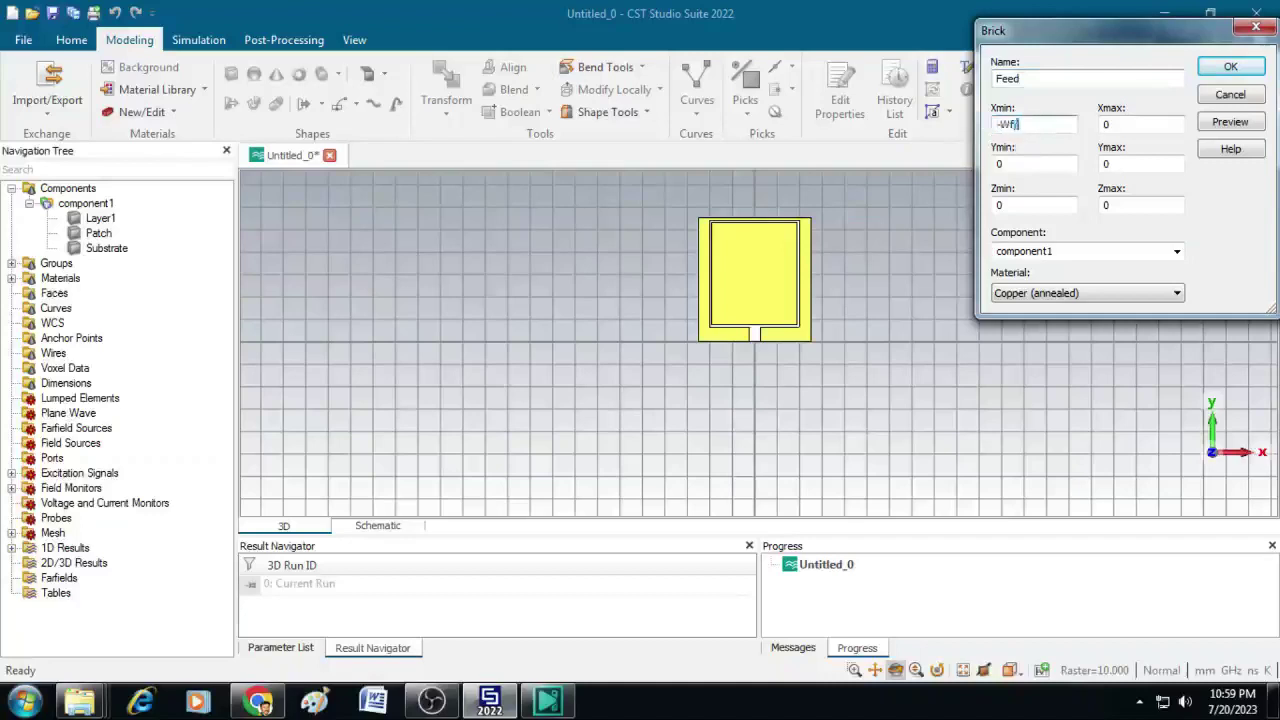
type("2")
key("Tab")
type("Wf/2")
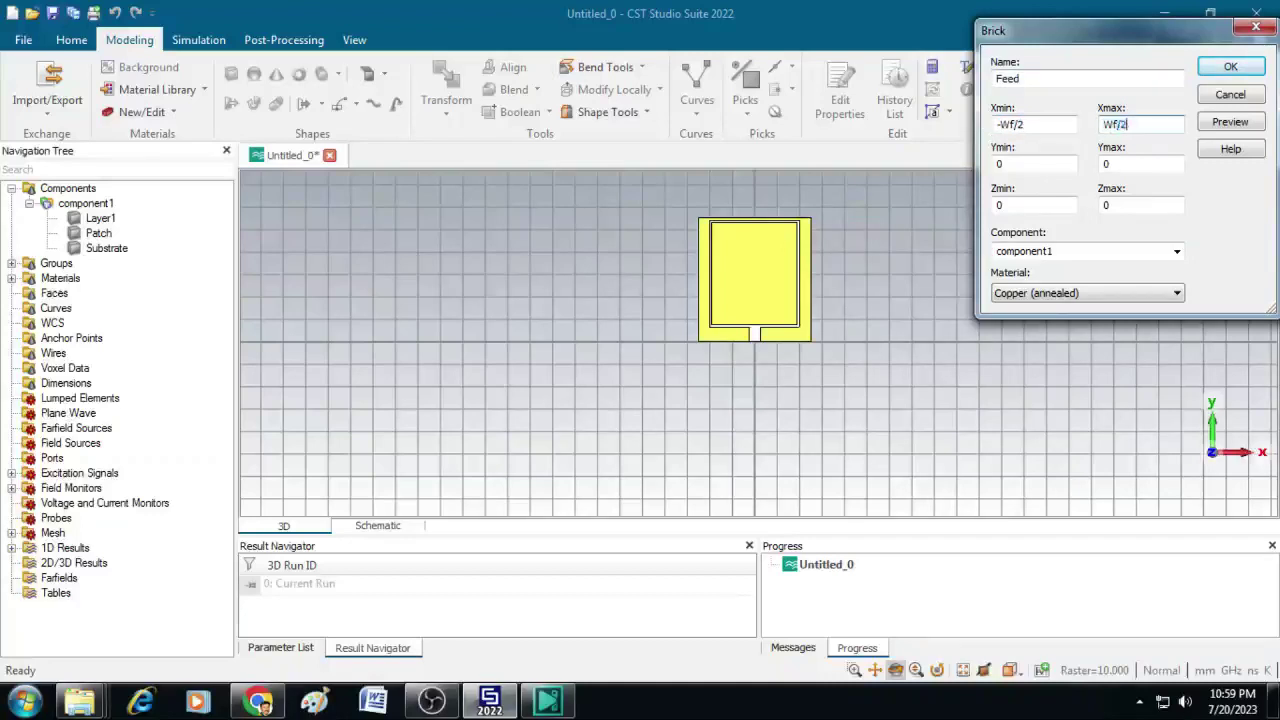
Step: Set the Feed brick's extents to Y from 0 to Lf and Z from h to h+t
key("Tab")
key("Tab")
type("Lf")
key("Tab")
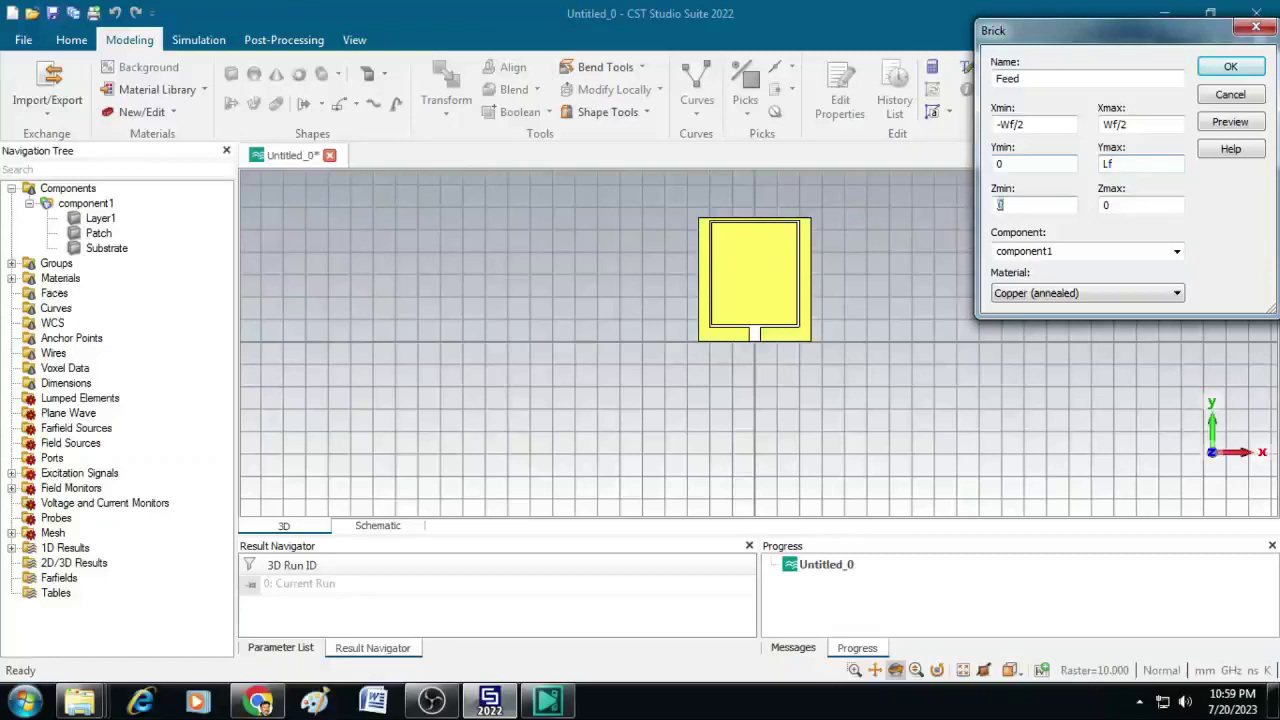
type("h")
key("Tab")
type("h")
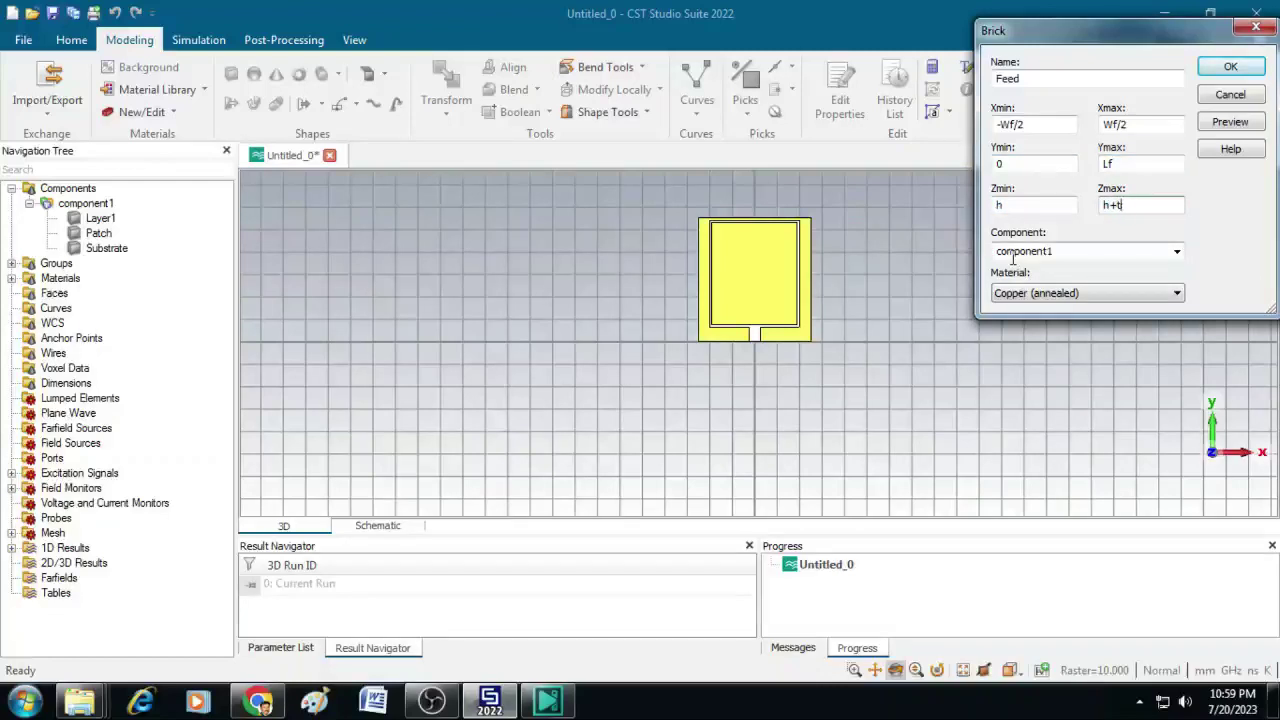
Step: Create the Feed brick, defining its missing parameter Wf as 2.6
left_click(1228, 67)
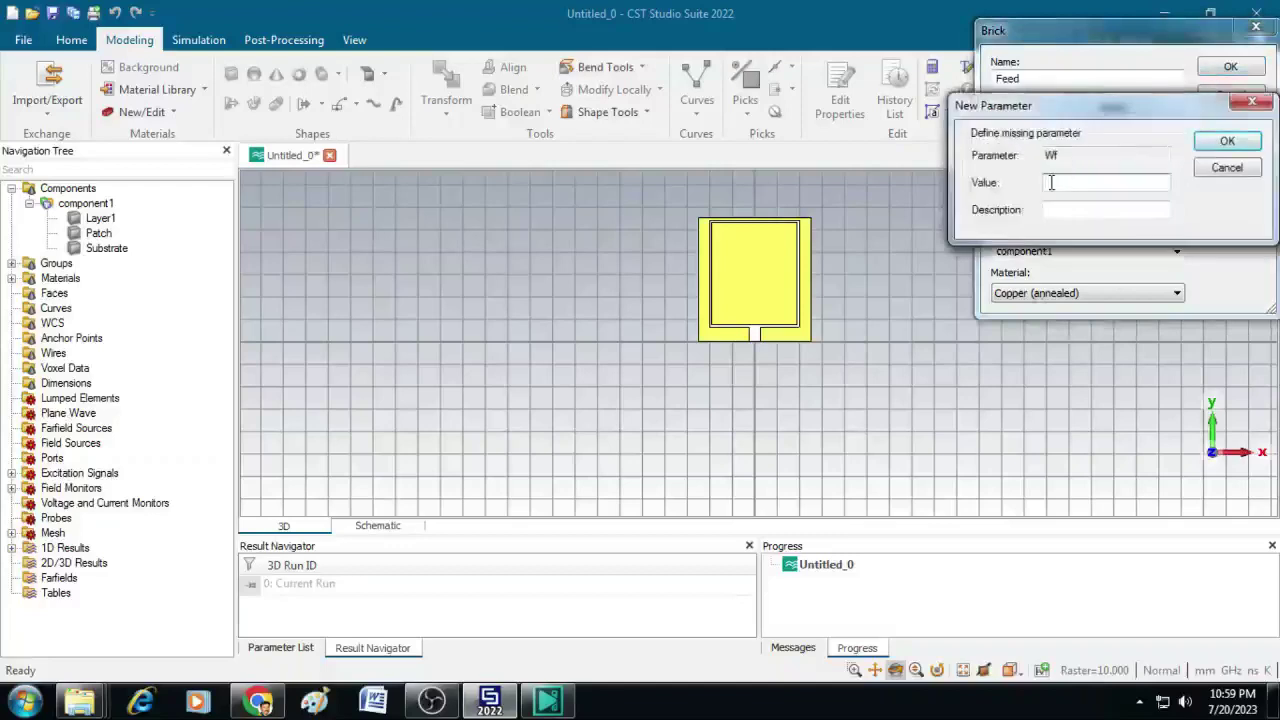
type("2.6")
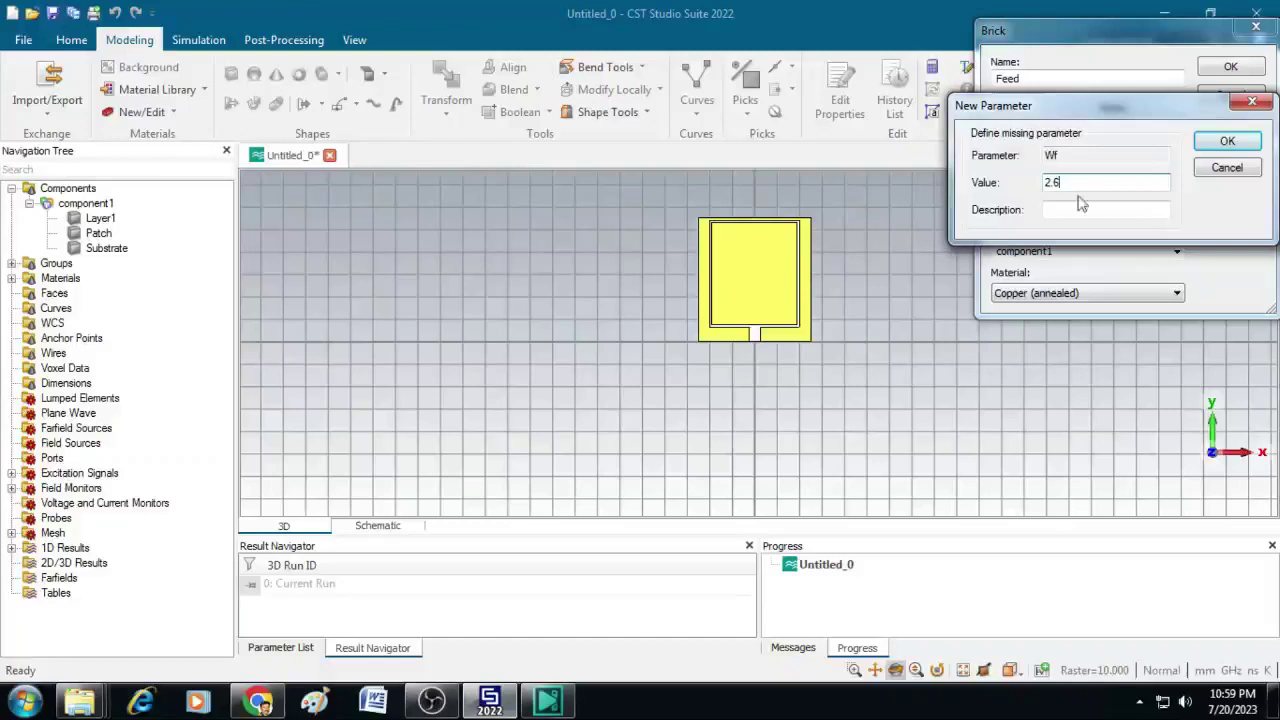
left_click(1227, 140)
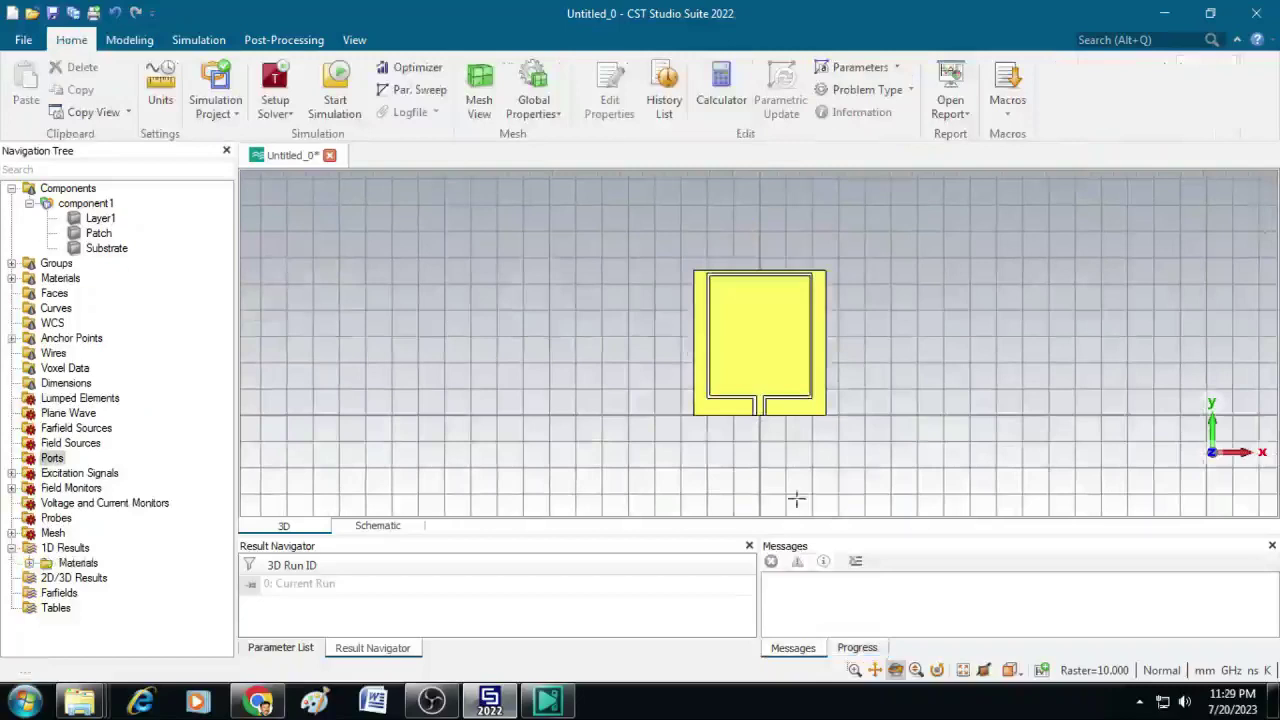
Step: Pick the thin copper end face of the feed line at the substrate's front edge
left_click(895, 677)
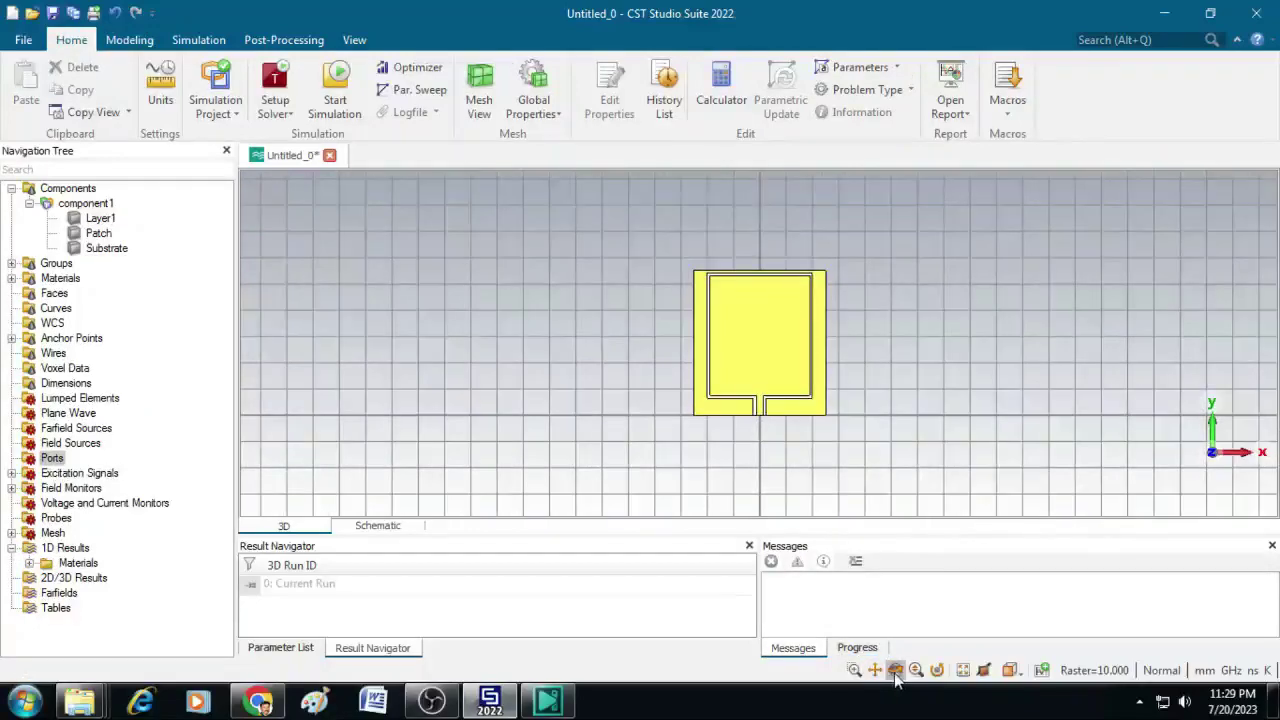
left_click_drag(761, 403, 783, 117)
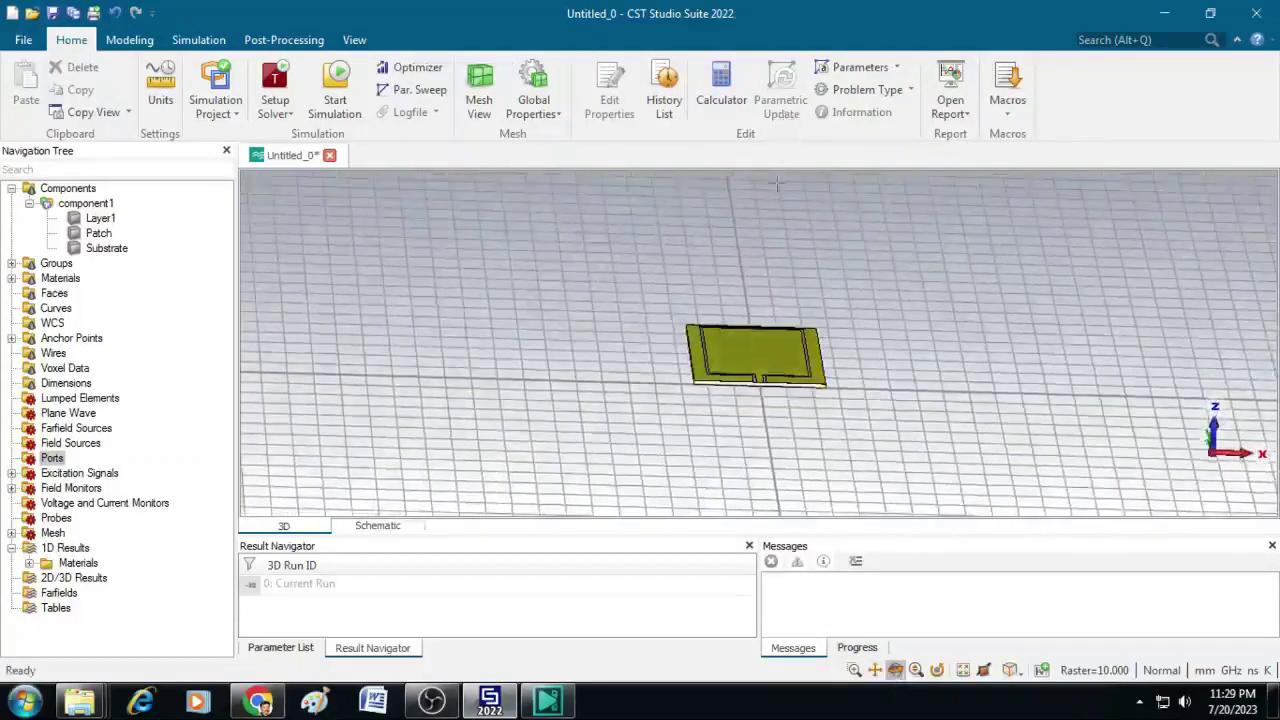
left_click(854, 670)
left_click_drag(724, 368, 802, 409)
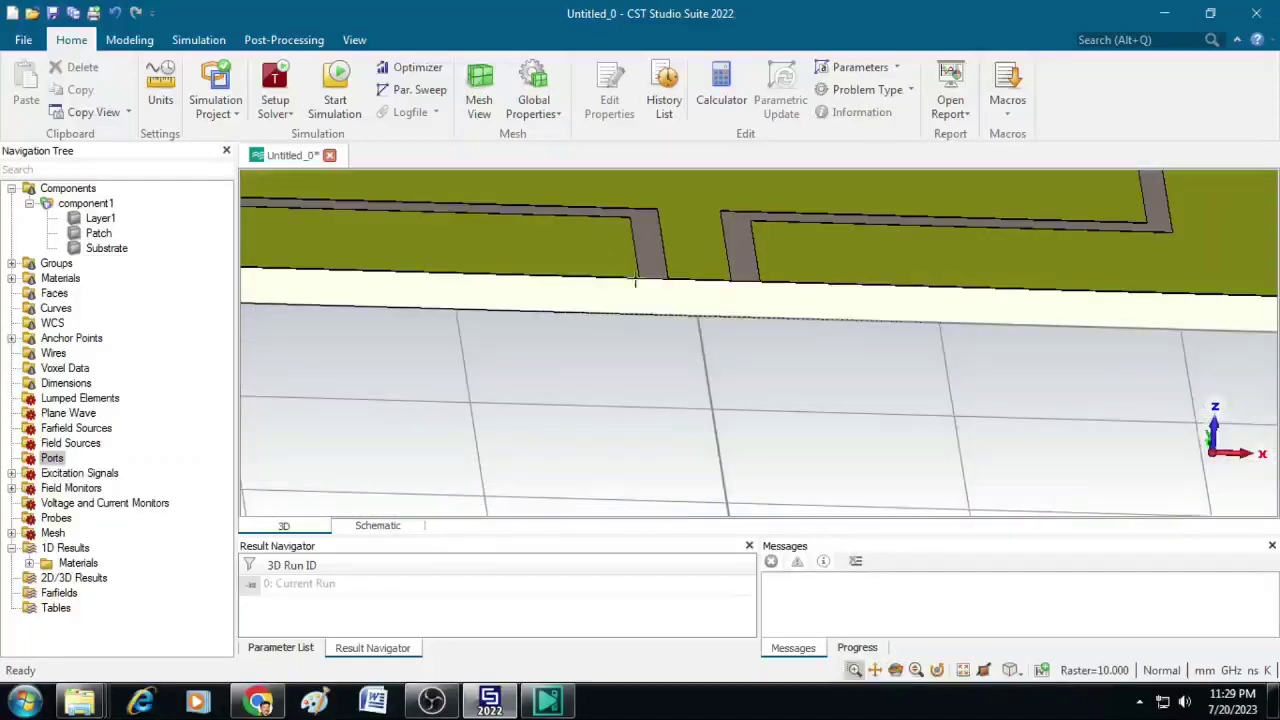
left_click_drag(630, 280, 853, 344)
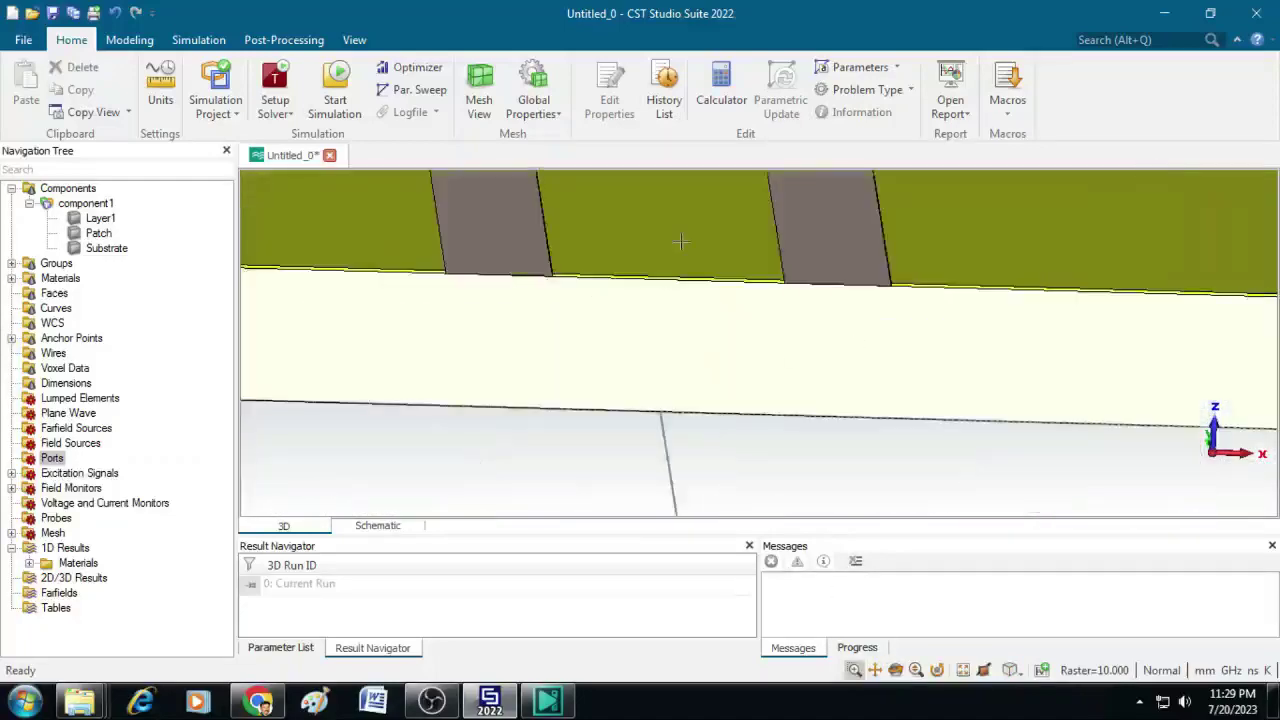
left_click(200, 44)
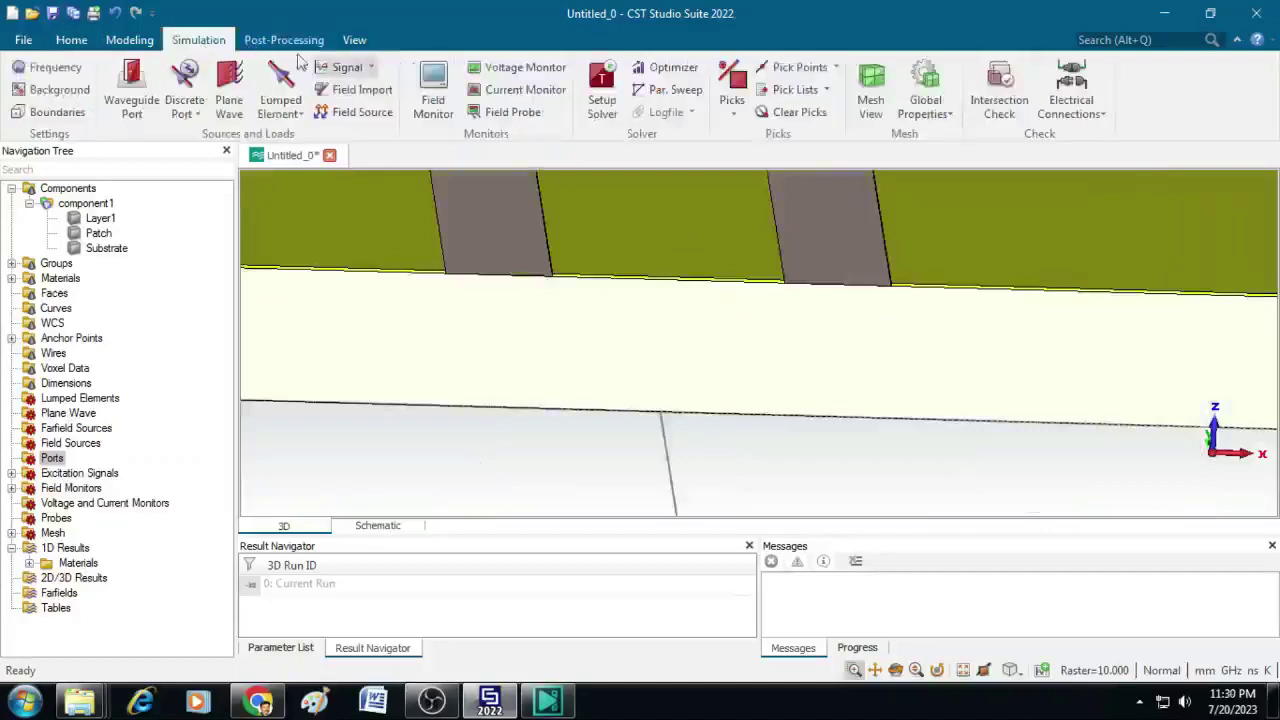
left_click(732, 110)
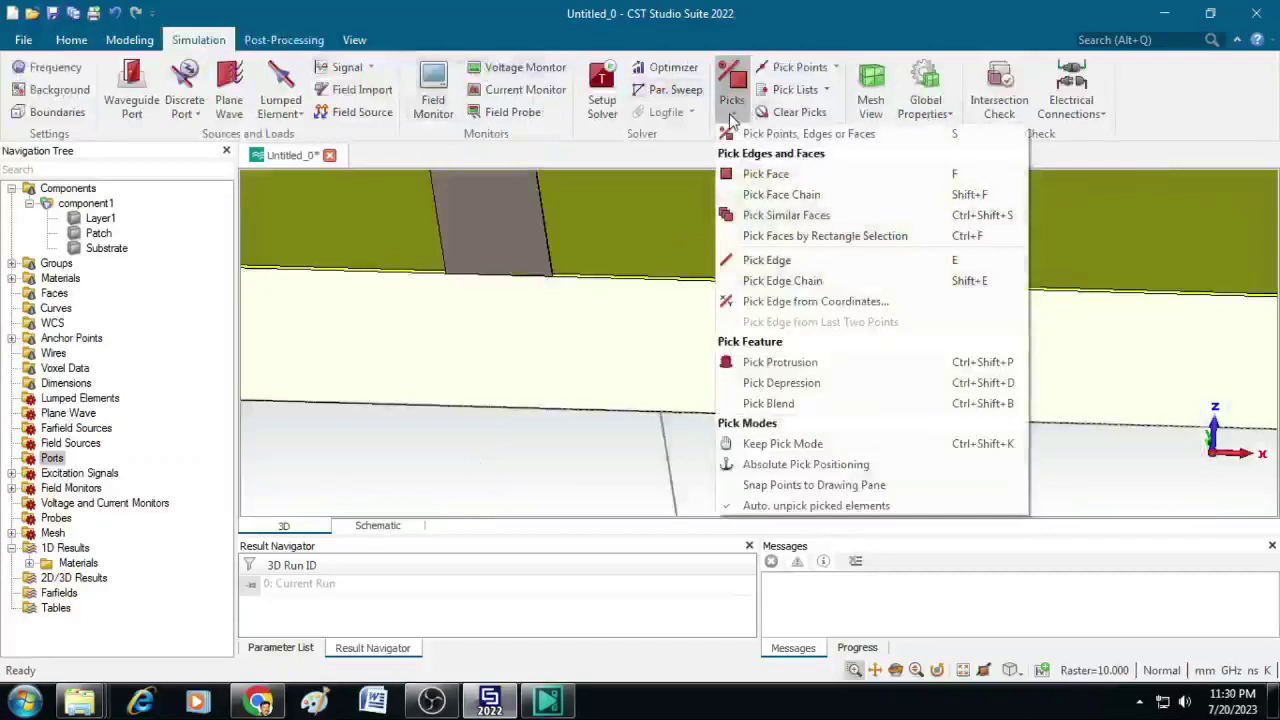
left_click(767, 174)
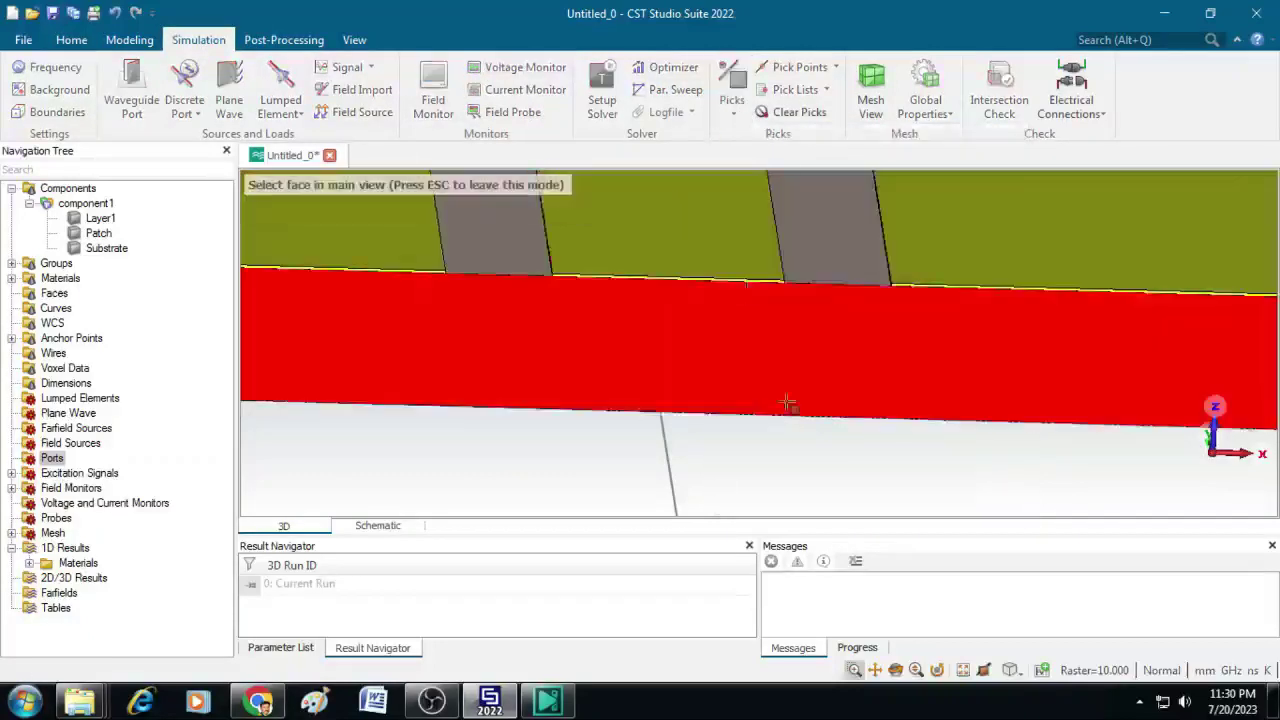
left_click(724, 281)
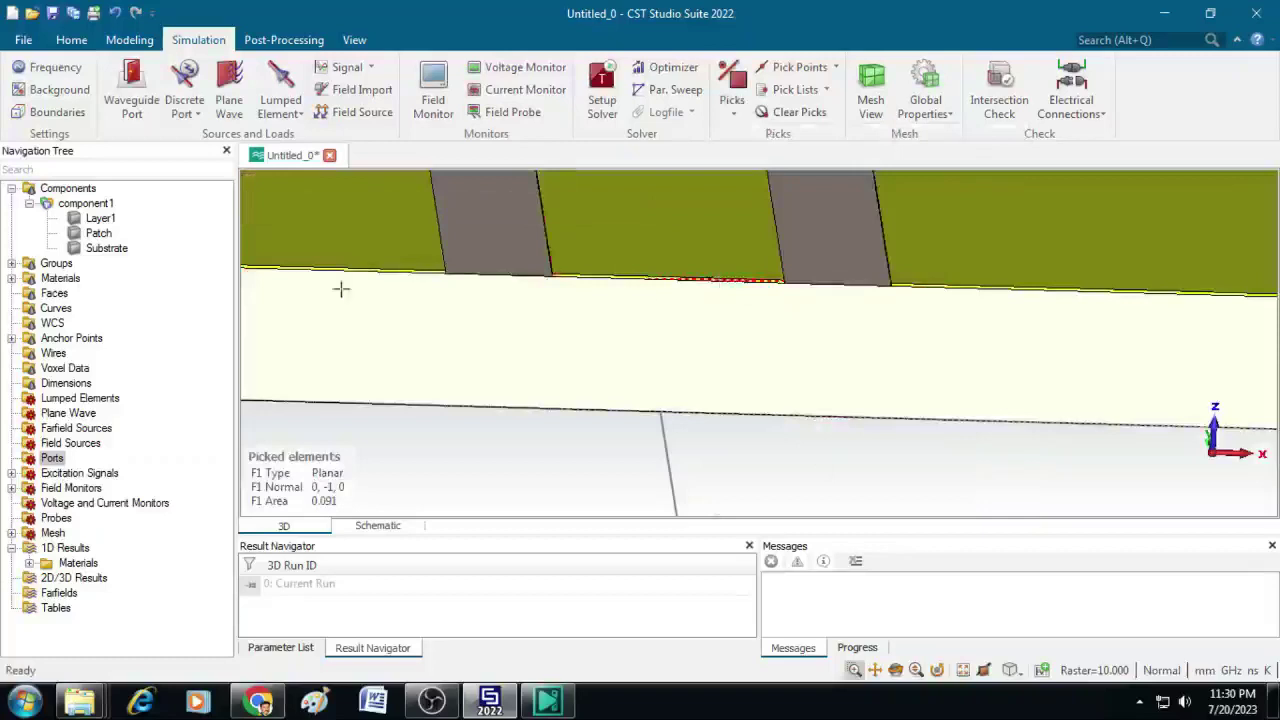
Step: Start a waveguide port on the picked feed face and extend it by 20 at both Xmin and Xmax
left_click(137, 110)
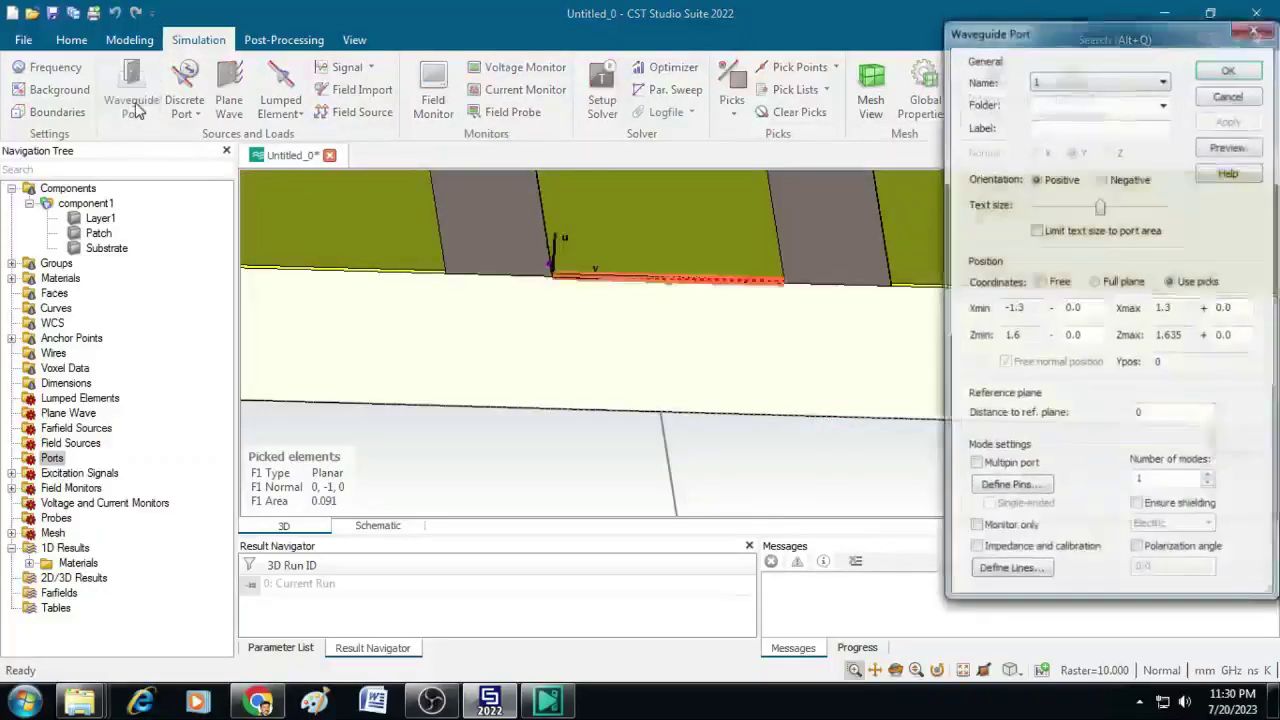
double_click(1072, 308)
type("20")
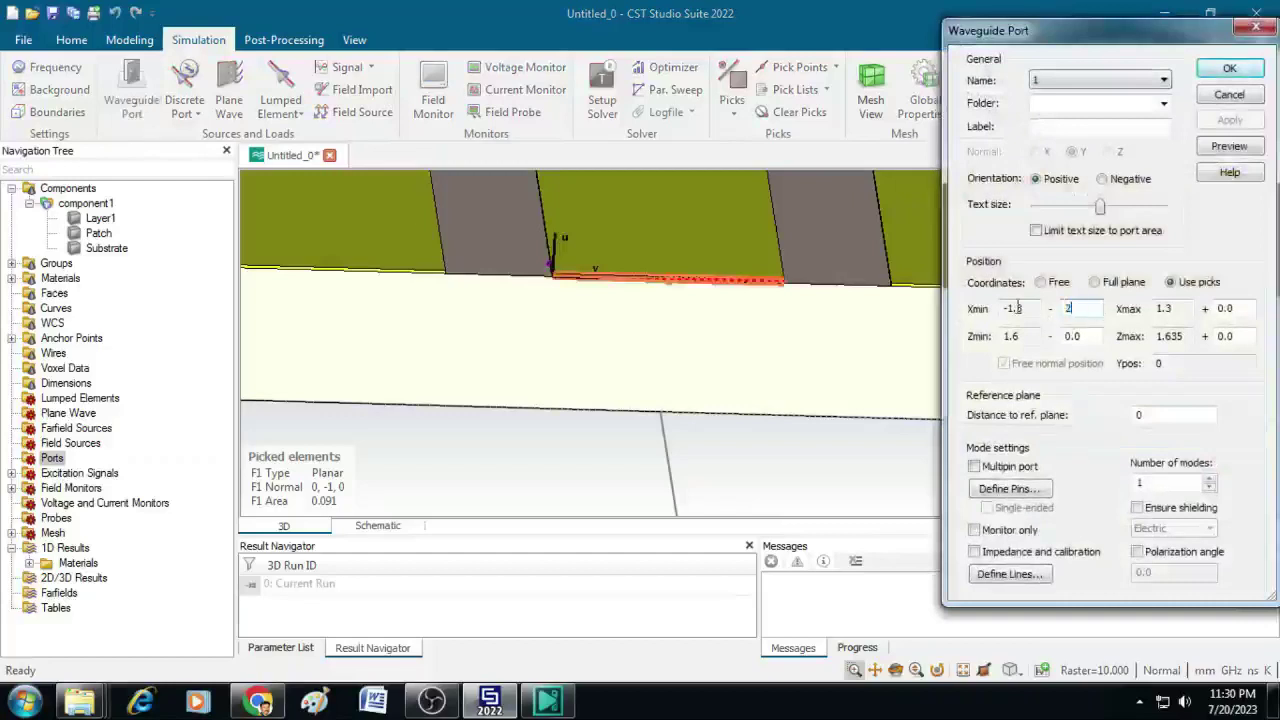
key("Tab")
key("Tab")
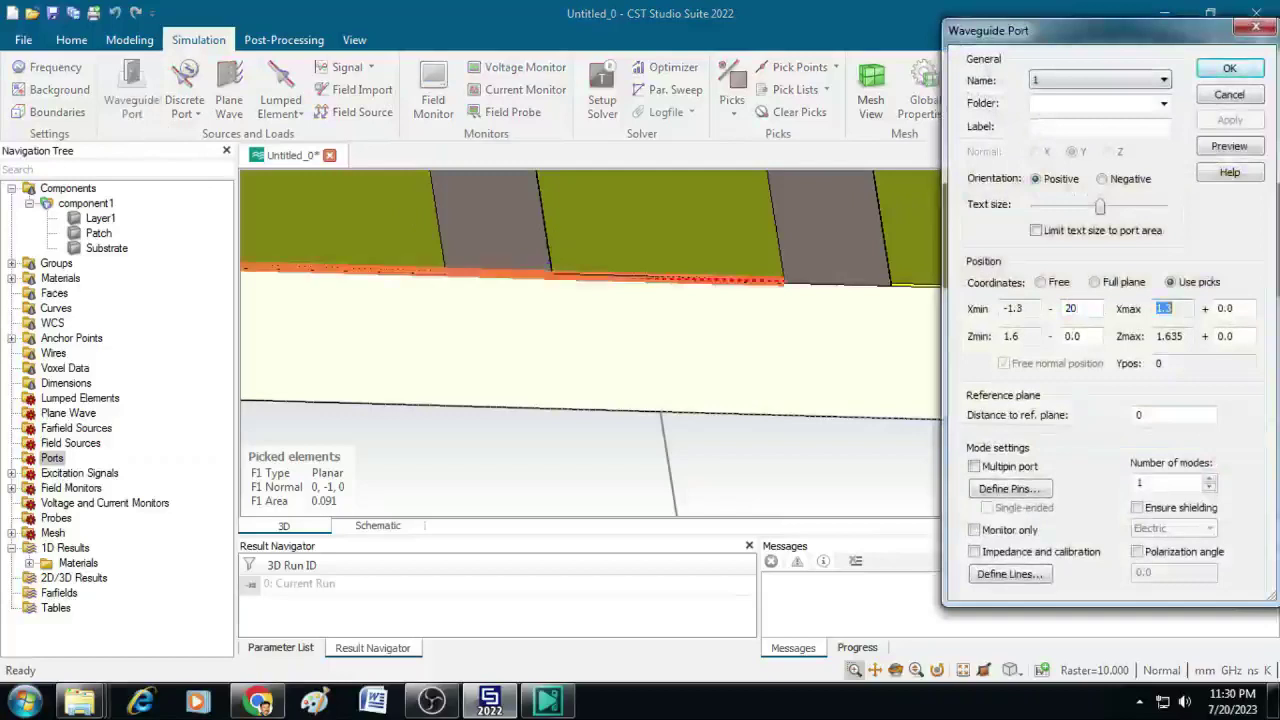
type("20")
key("Tab")
key("Tab")
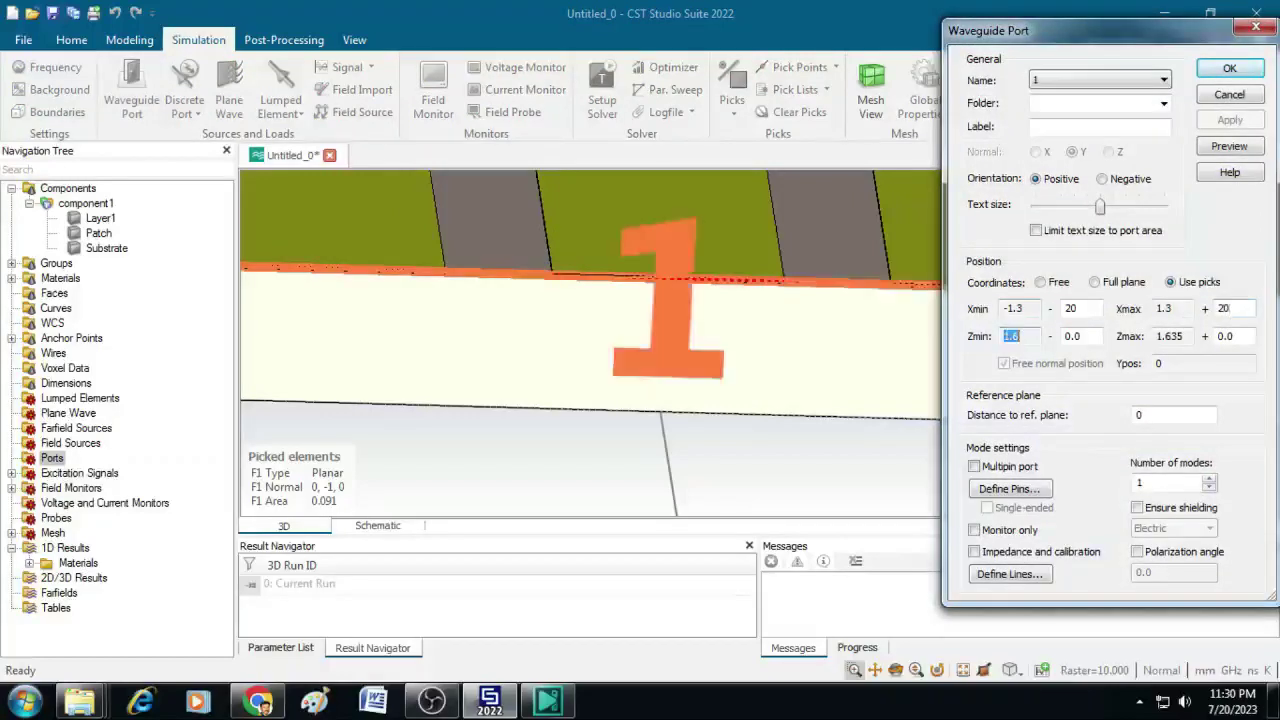
Step: Extend the waveguide port by 10 at both Zmin and Zmax
type("10")
key("Tab")
key("Tab")
type("10")
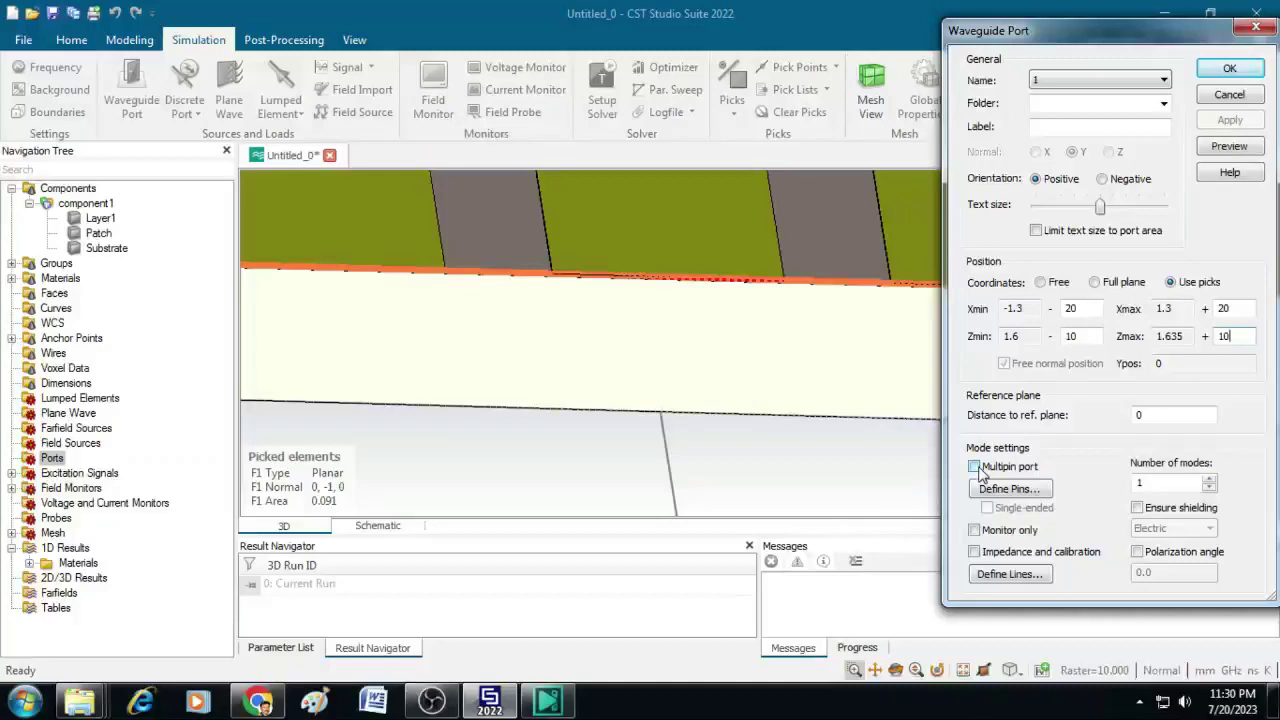
Step: Make the port multipin and add a positive set 1 pin on Layer1's front copper face on the feed's negative-X side
left_click(975, 467)
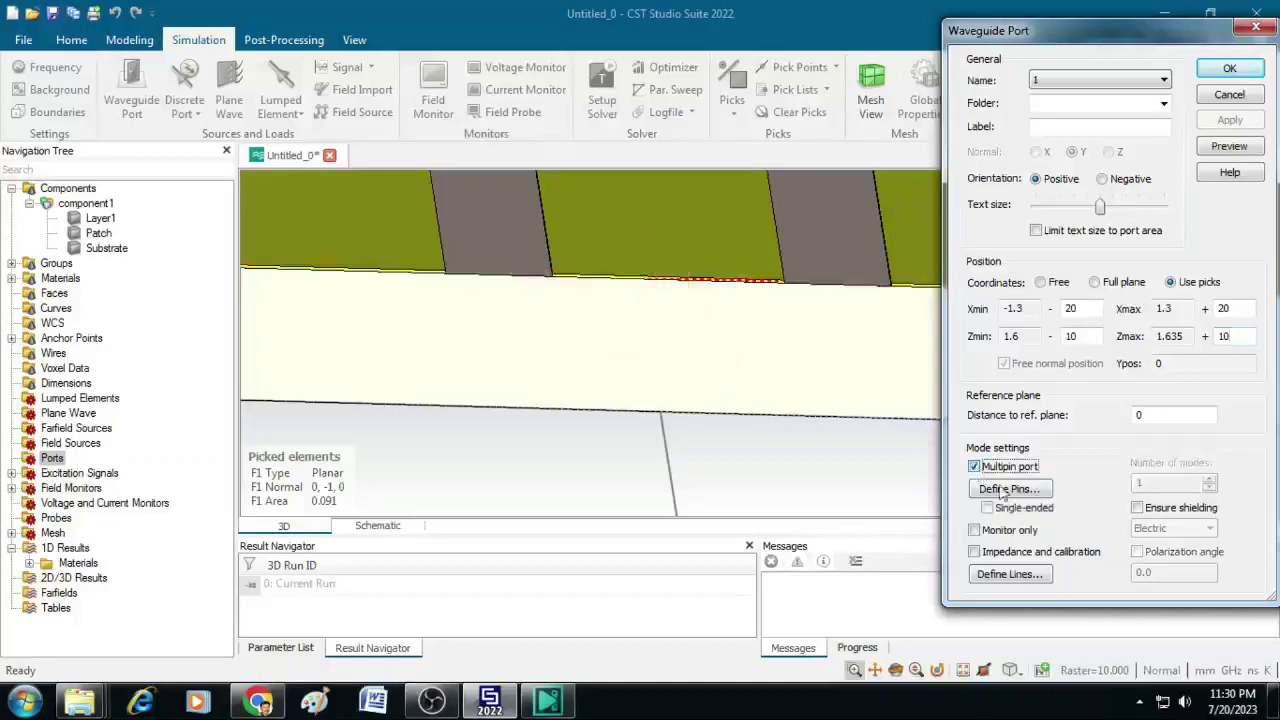
left_click(1009, 488)
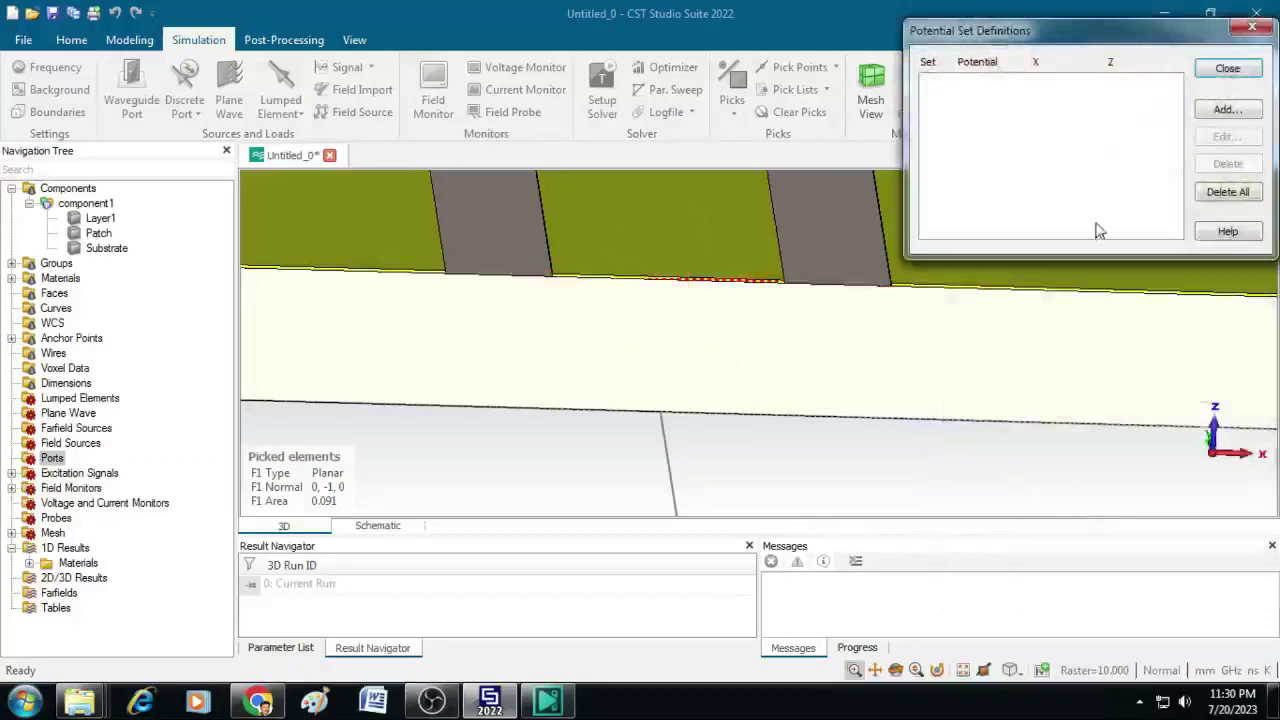
left_click(1236, 112)
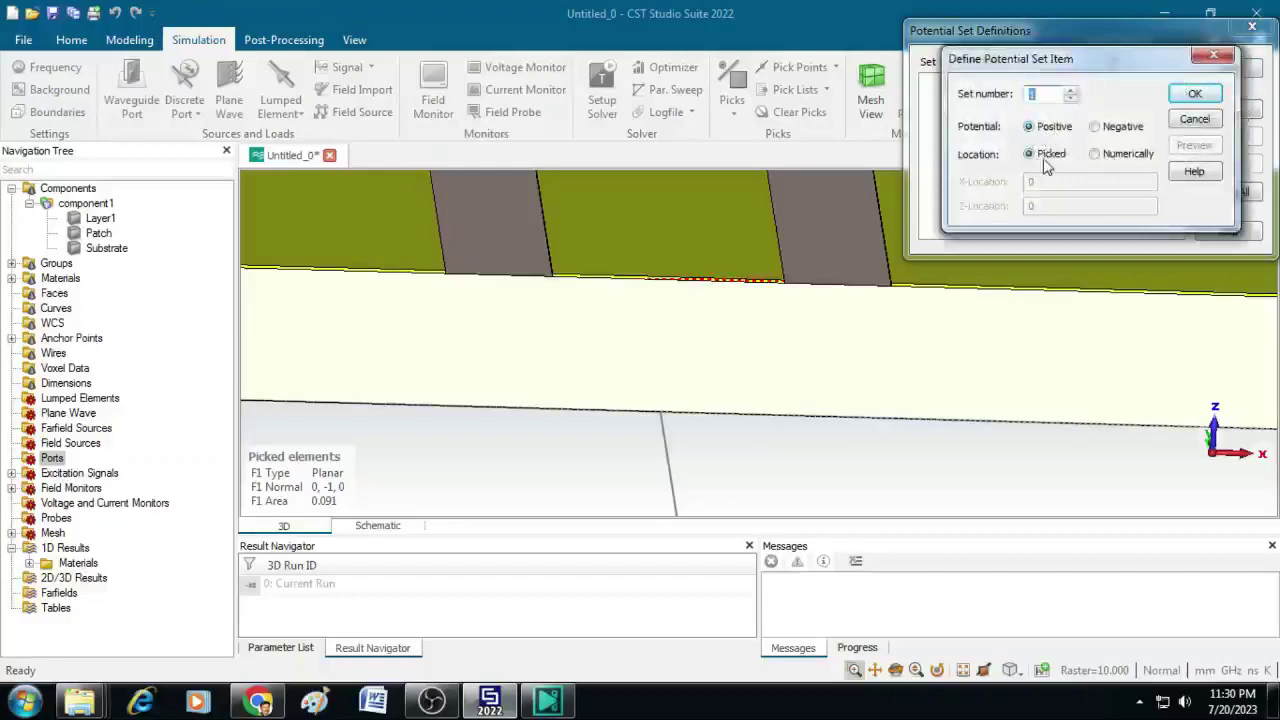
left_click(1195, 94)
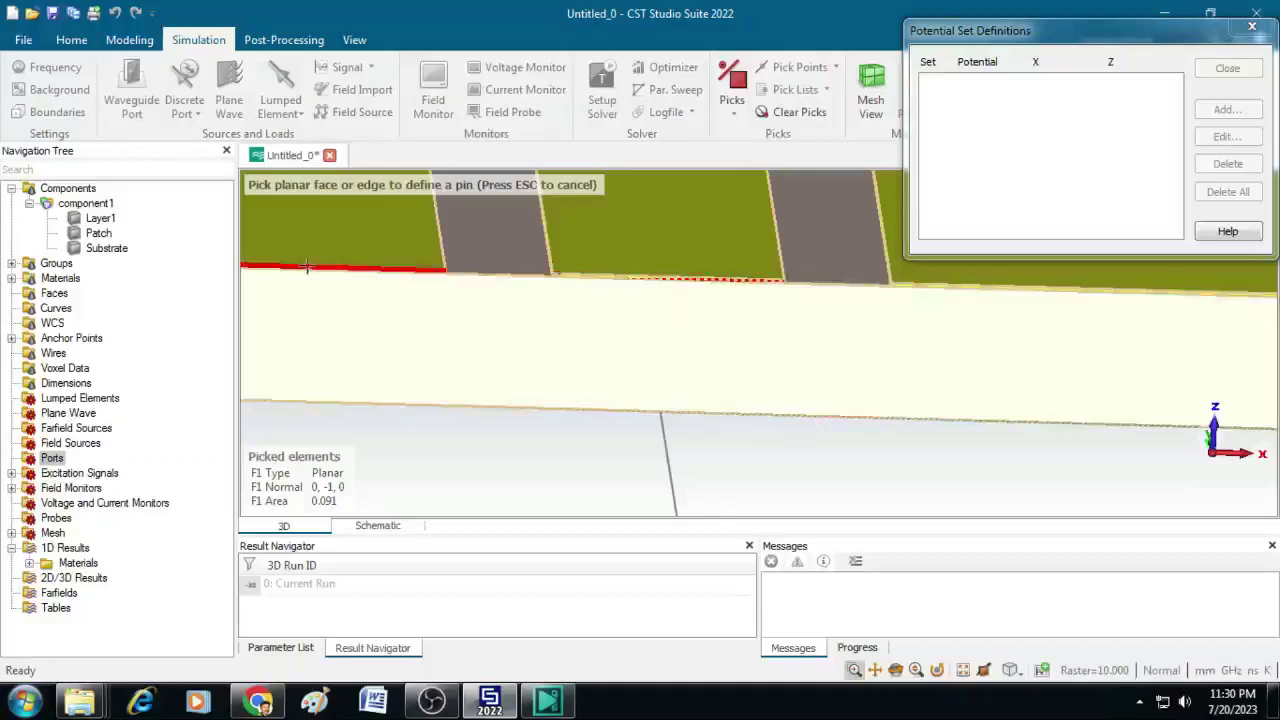
left_click(307, 266)
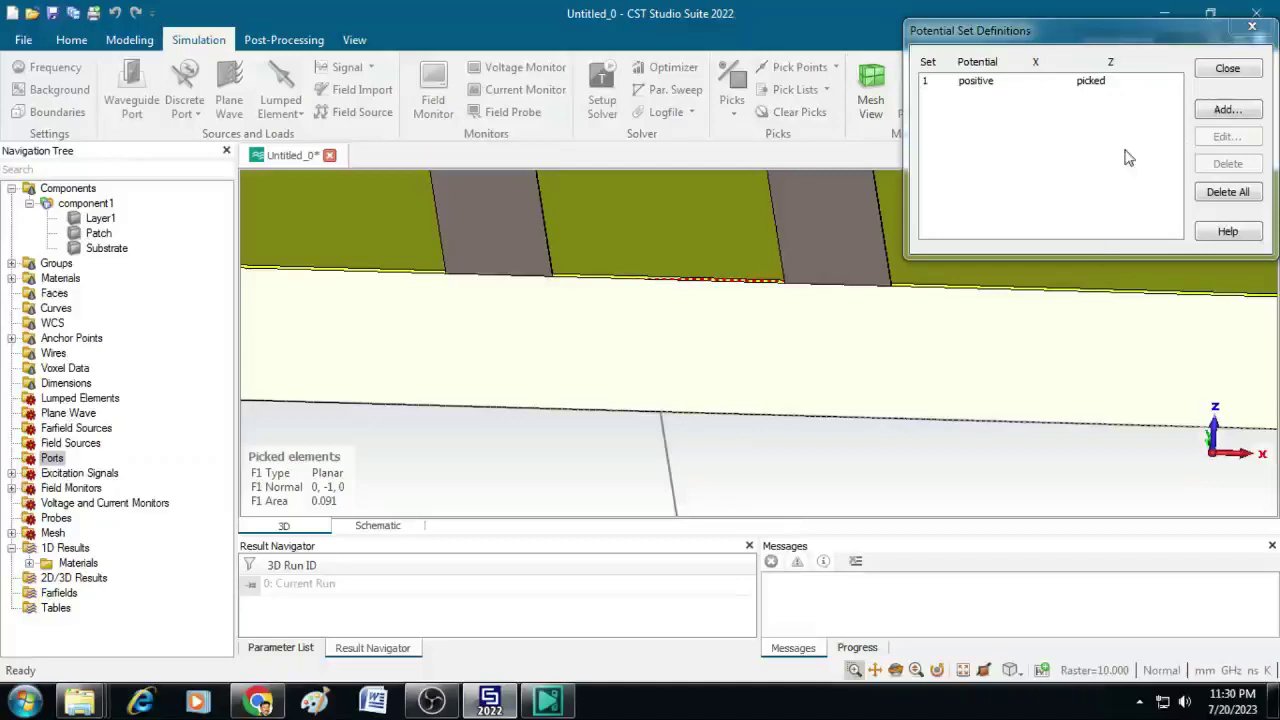
Step: Add a negative set 1 pin picked on the end face of the central feed line
left_click(1229, 112)
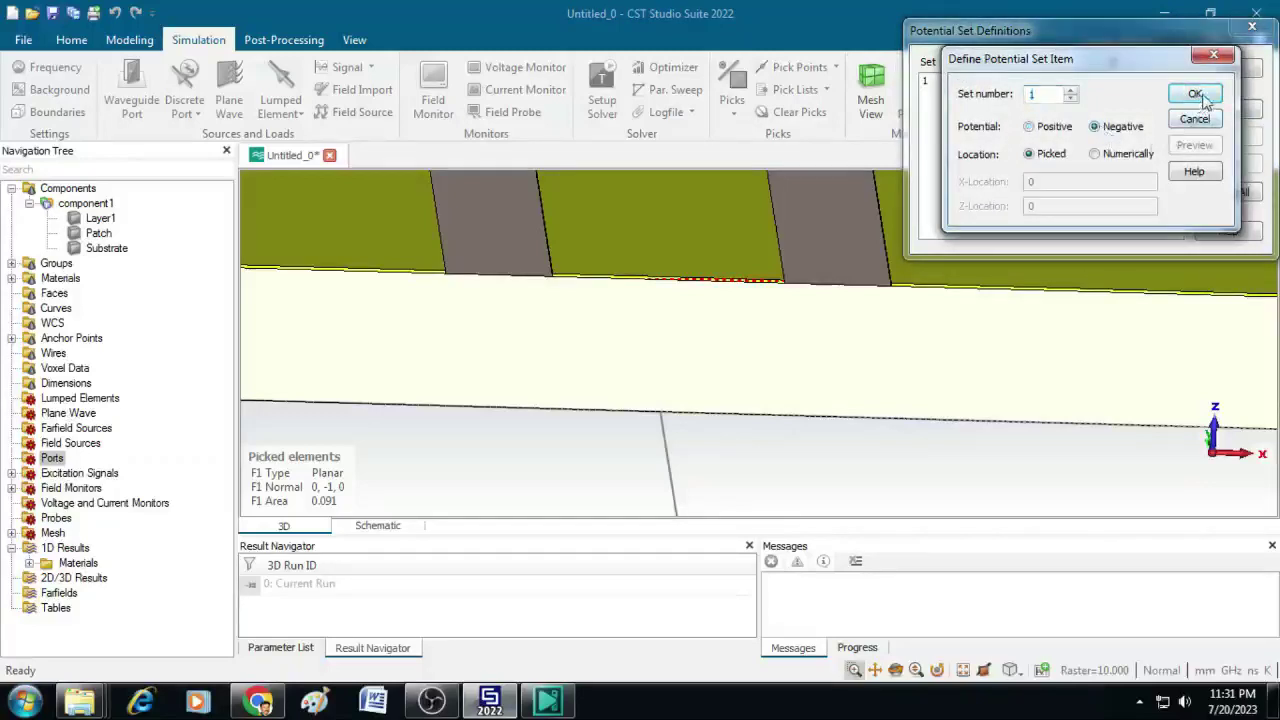
left_click(1200, 96)
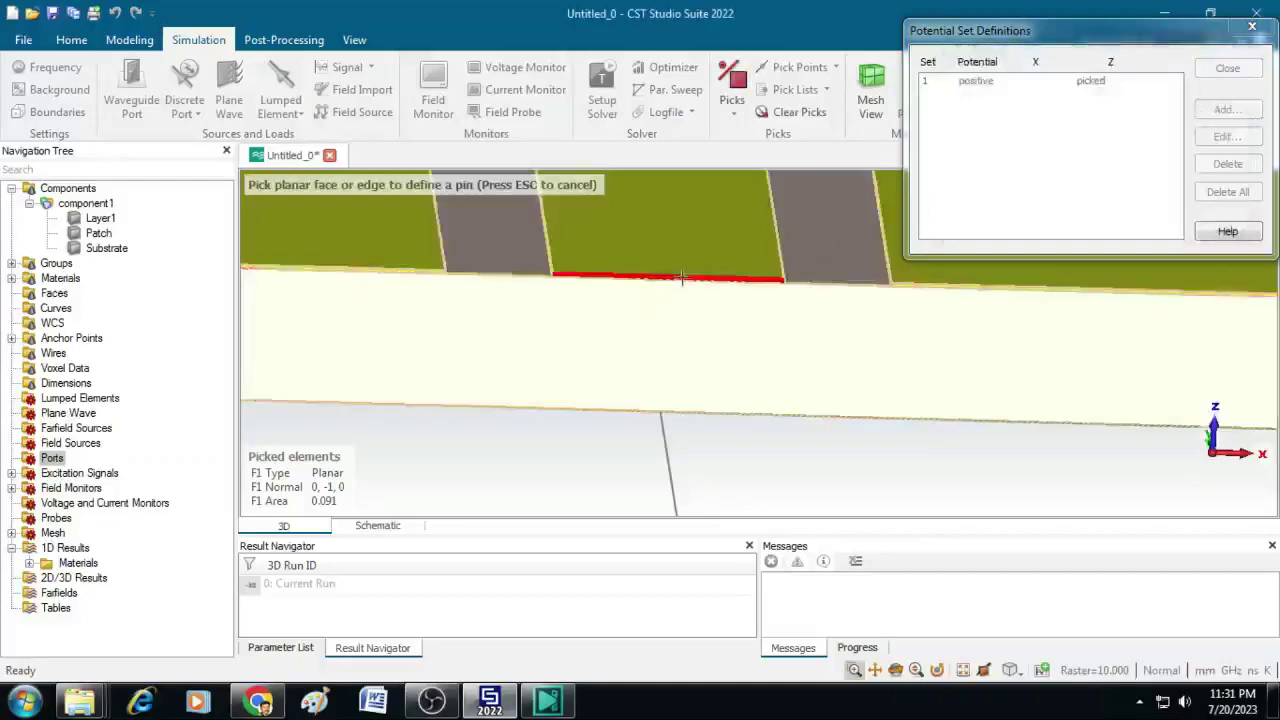
left_click(681, 278)
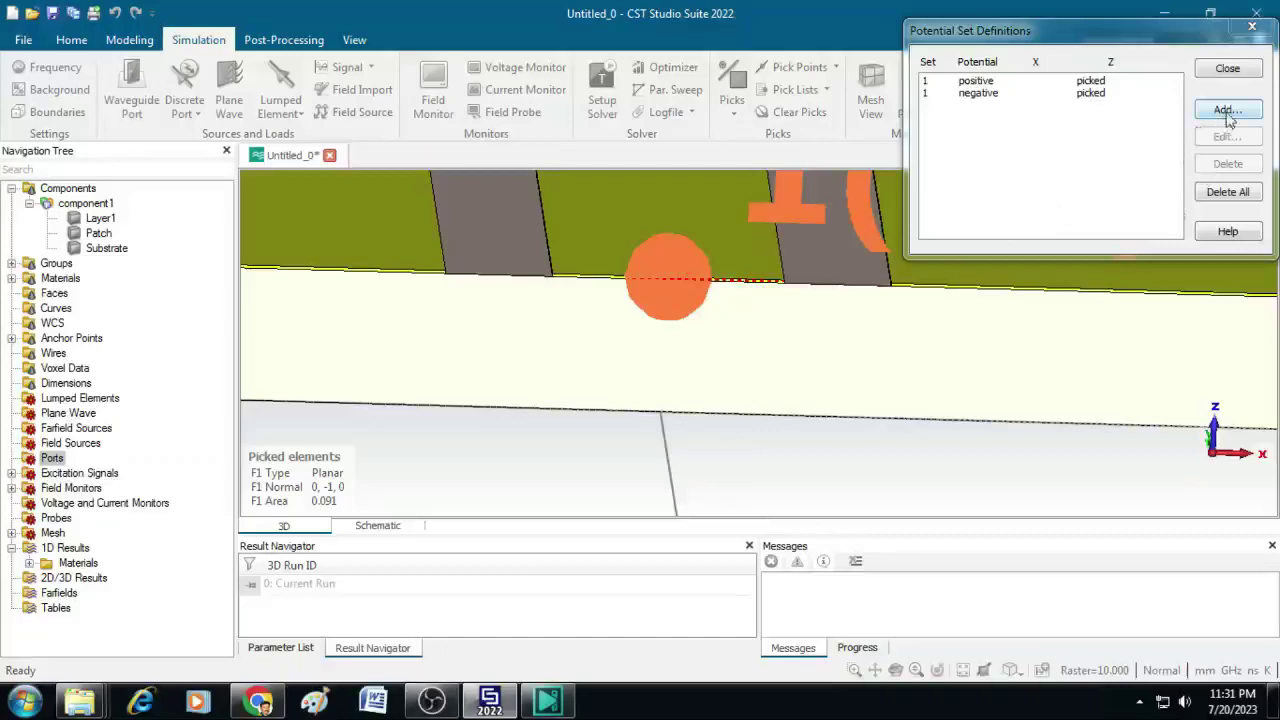
Step: Add a positive set 1 pin on Layer1's front copper face on the feed's positive-X side and create the waveguide port
left_click(1228, 112)
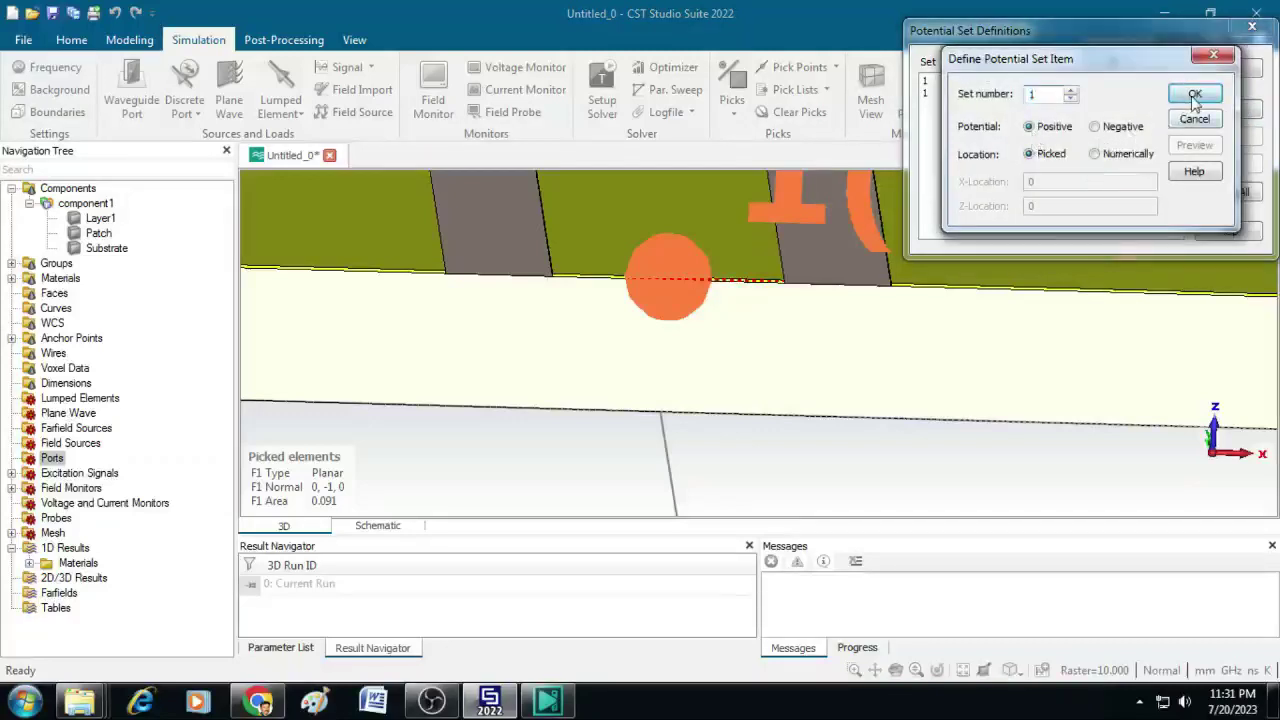
left_click(1194, 96)
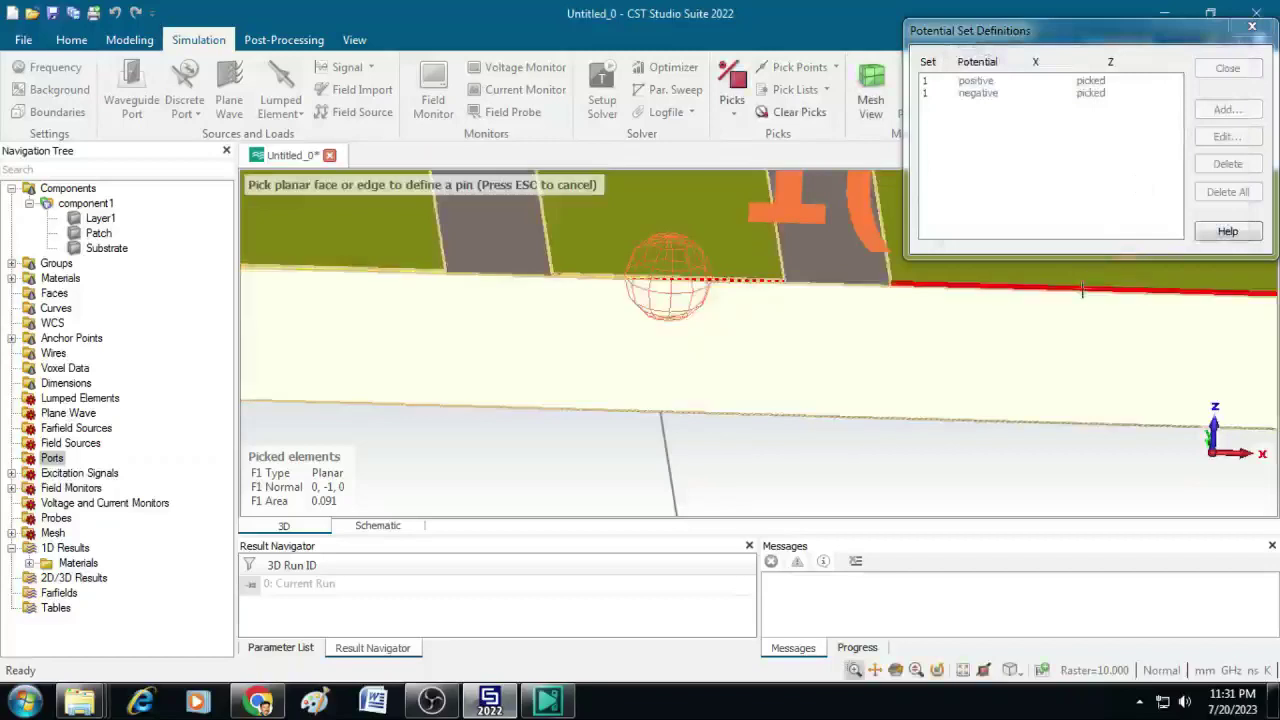
left_click(1082, 290)
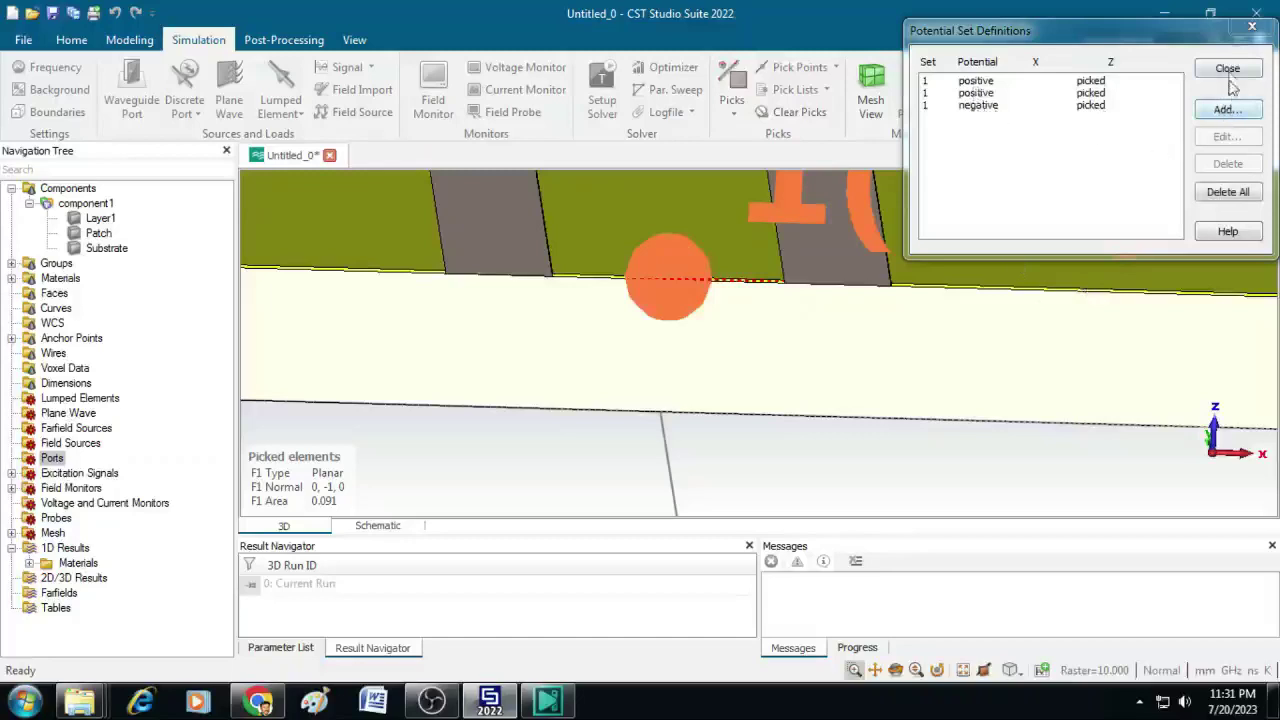
left_click(1228, 69)
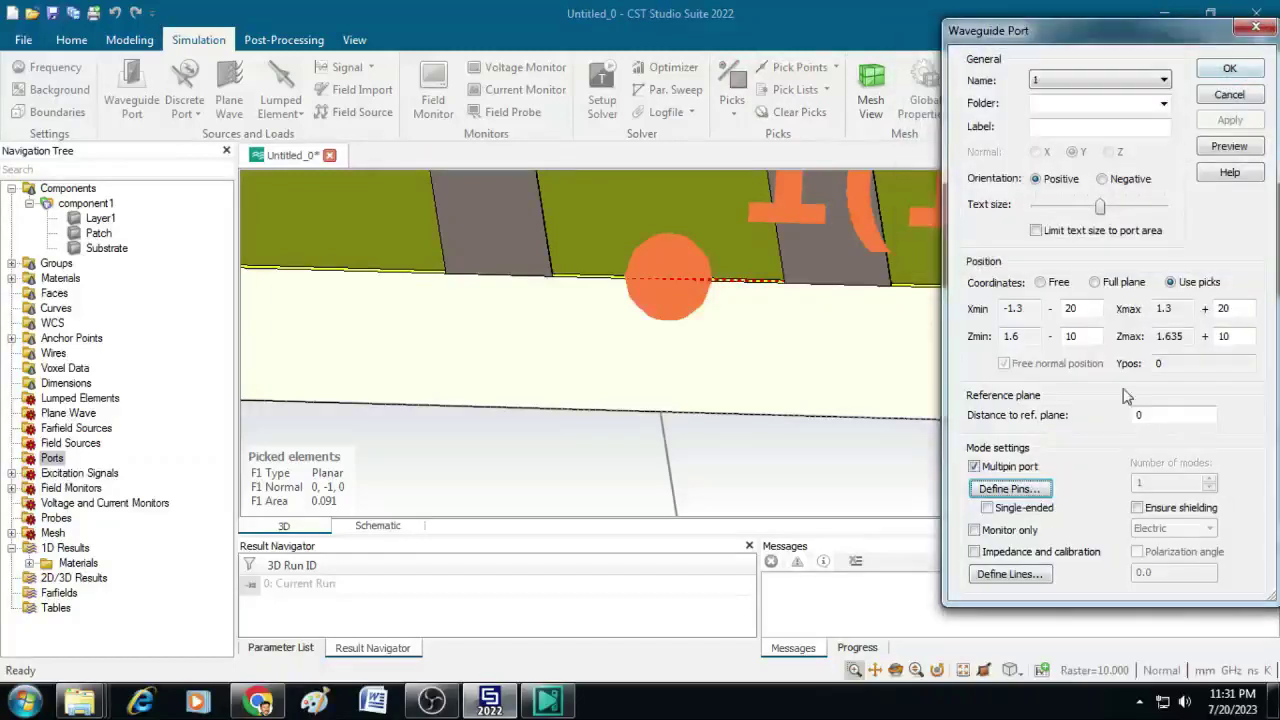
left_click(1226, 76)
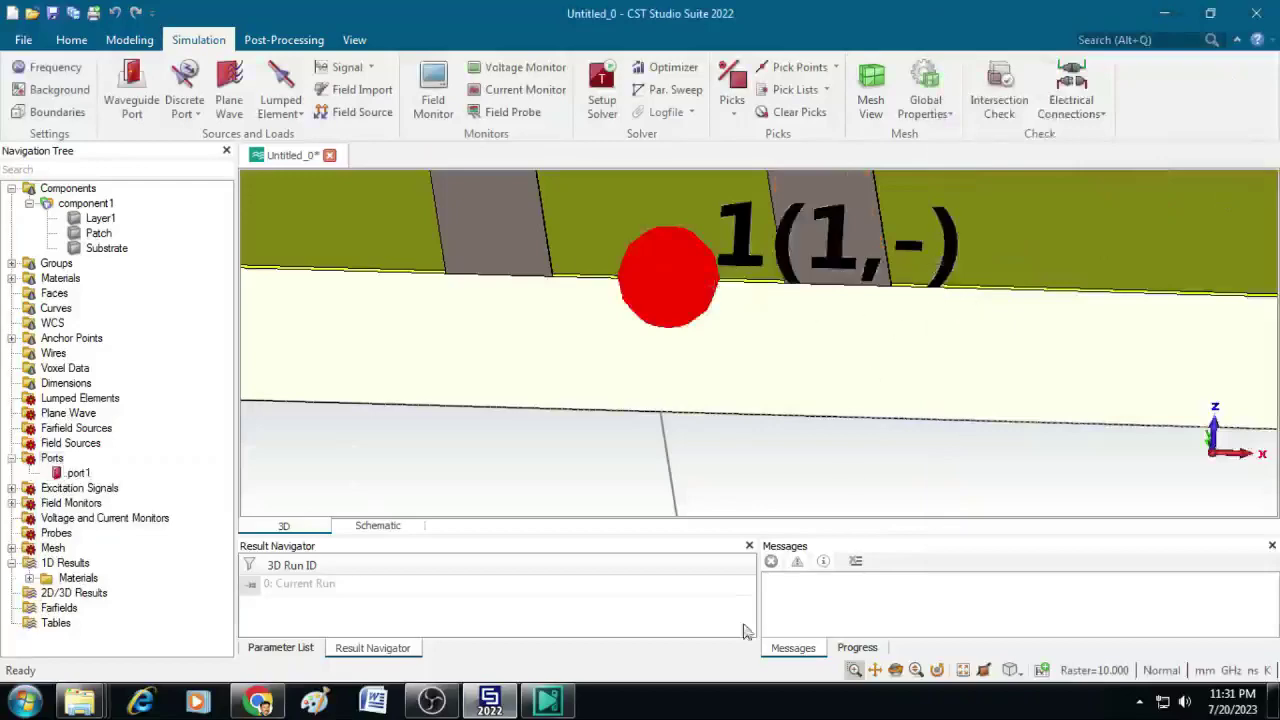
Step: Start the simulation of the antenna model with its waveguide port
left_click(963, 671)
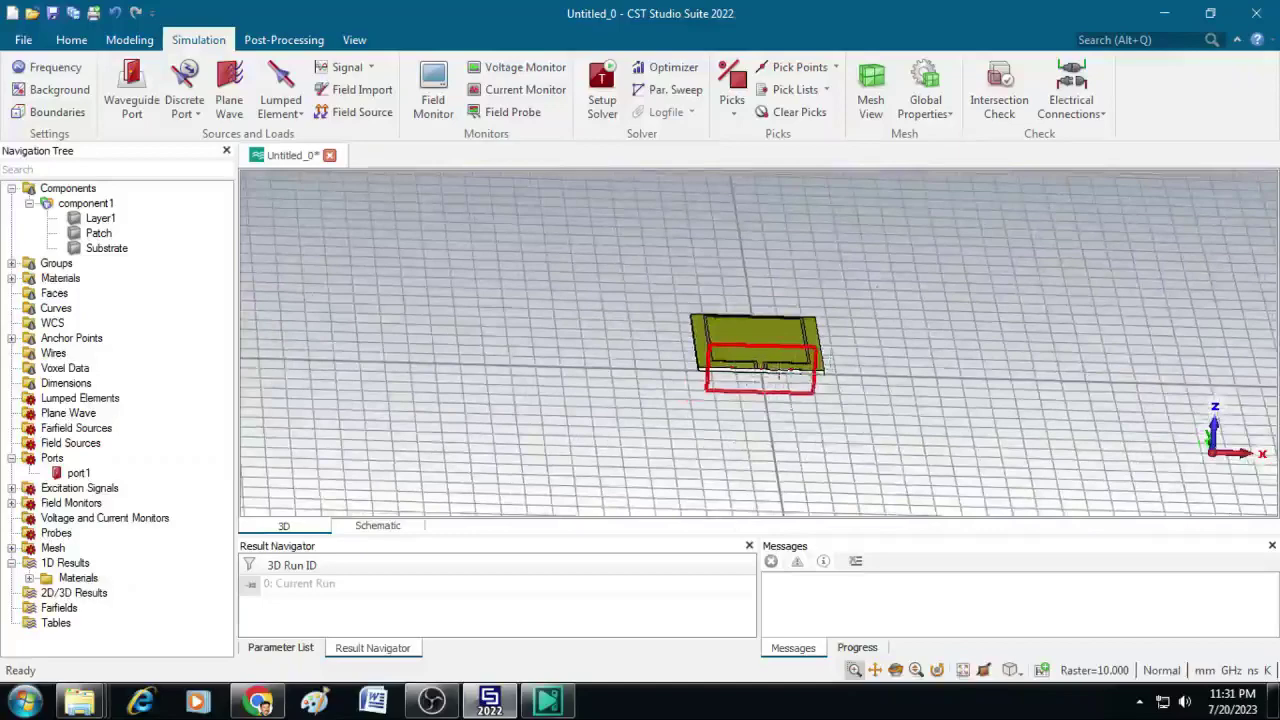
left_click(895, 670)
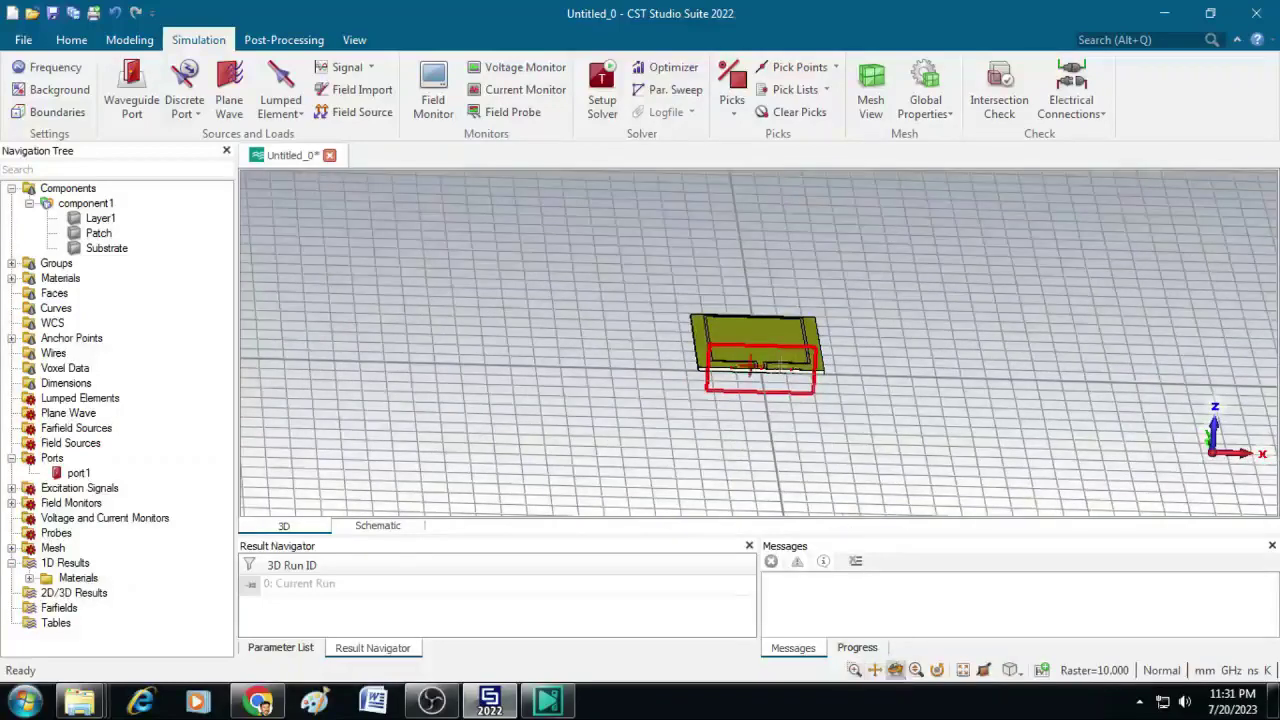
left_click_drag(746, 371, 780, 410)
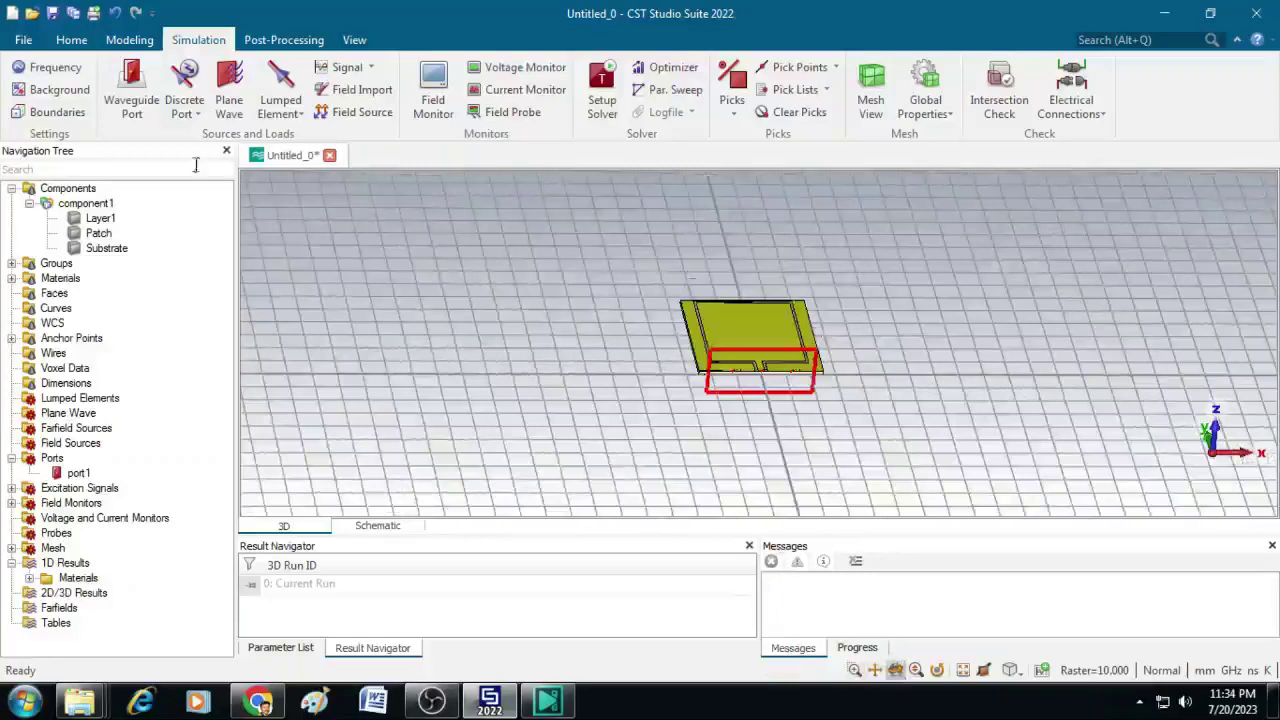
left_click(71, 40)
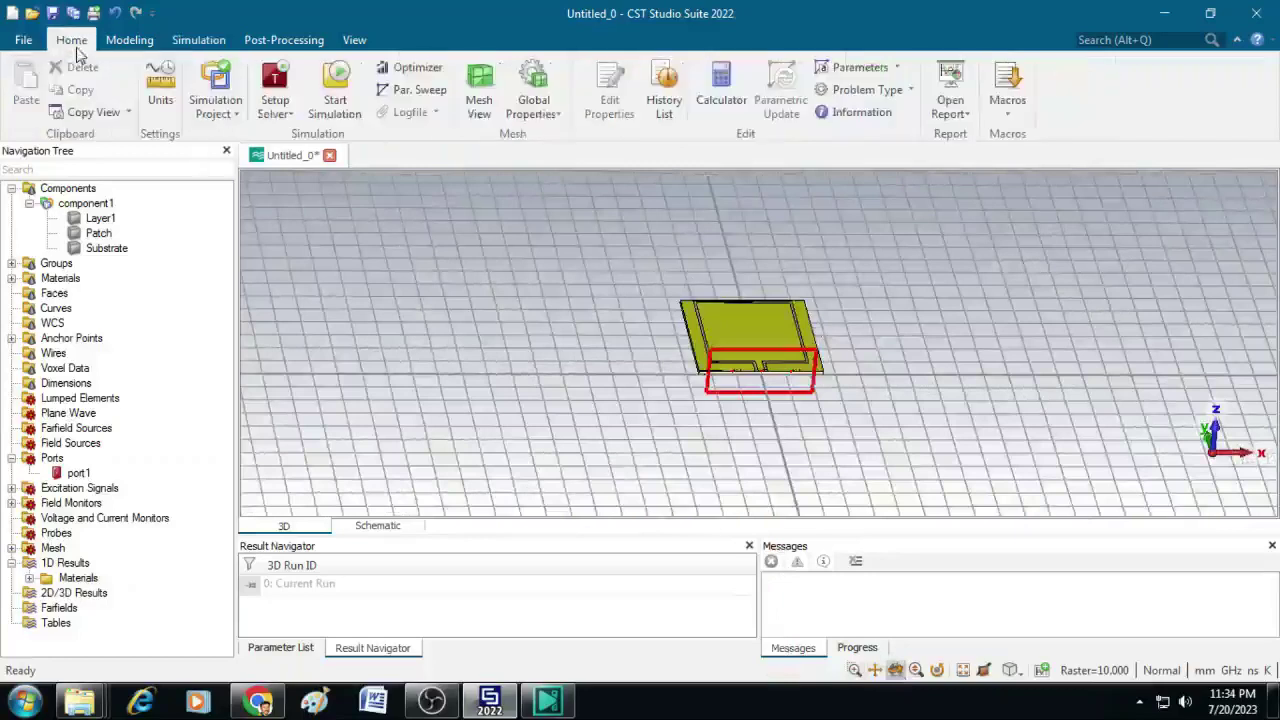
left_click(340, 113)
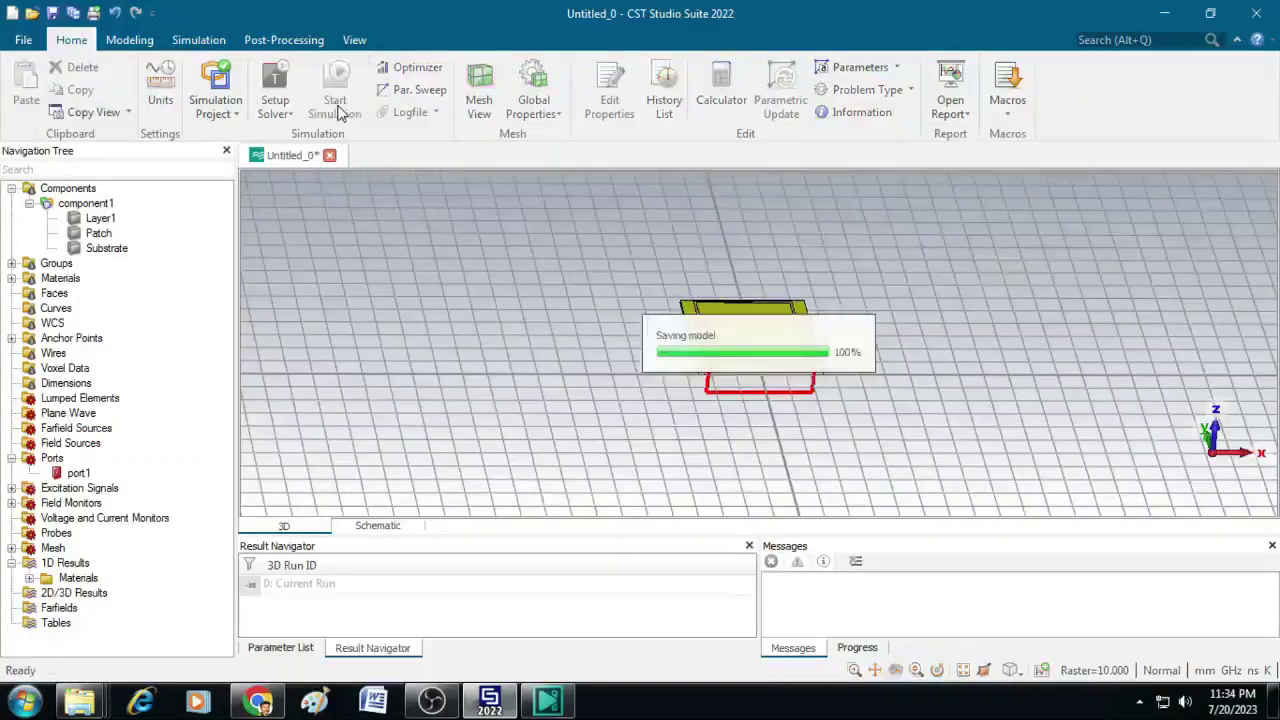